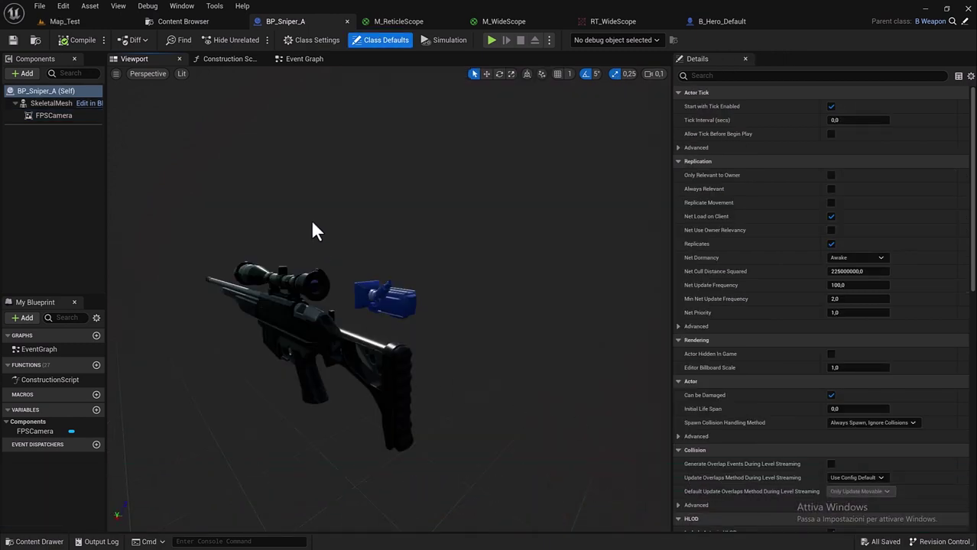
# - Close the B_Hero_Default, M_WideScope and RT_WideScope editor tabs
pyautogui.moveTo(312, 224); pyautogui.dragTo(380, 190)
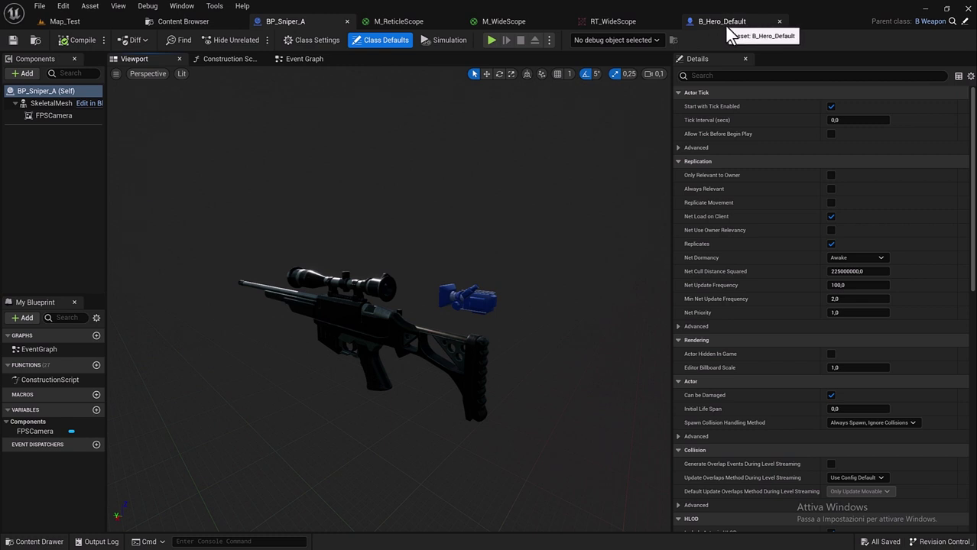
pyautogui.click(779, 21)
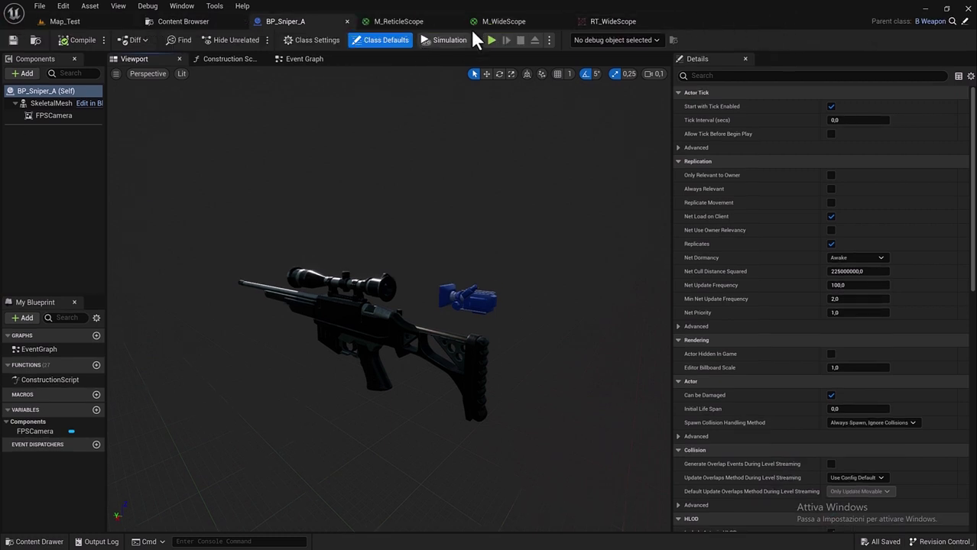
pyautogui.click(562, 20)
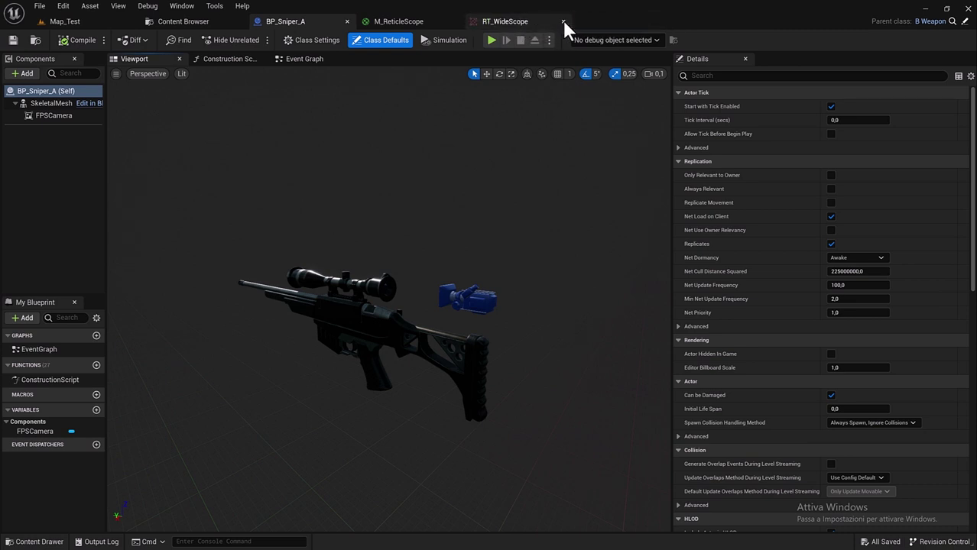
pyautogui.click(563, 23)
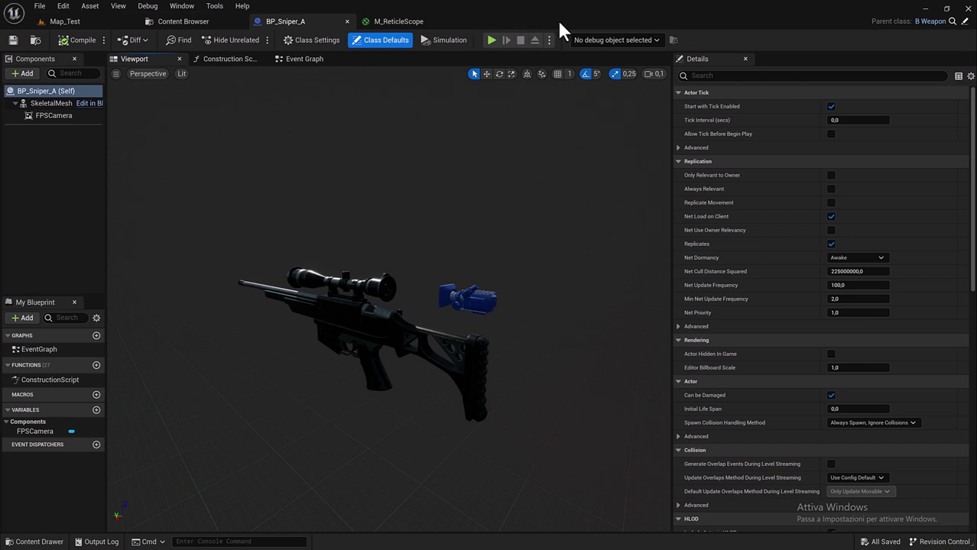
# - Browse to BlueprintsWeapons > Scopes > ReticleScope and open RT_ReticleScope
pyautogui.click(182, 23)
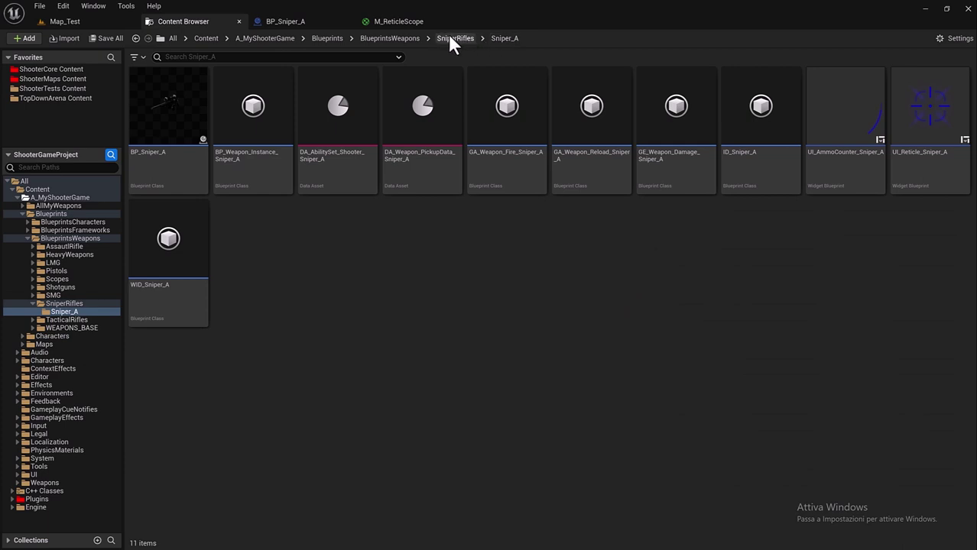
pyautogui.click(374, 38)
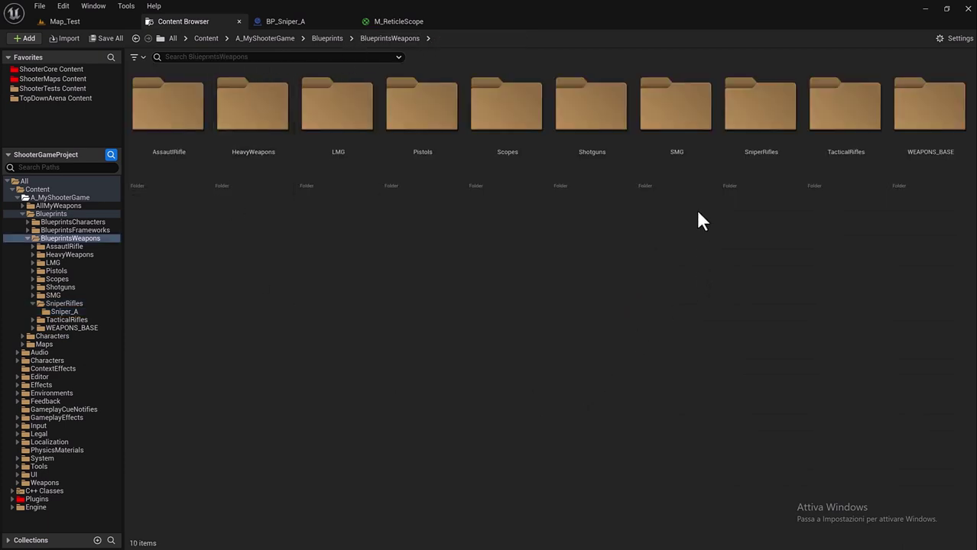
pyautogui.doubleClick(498, 163)
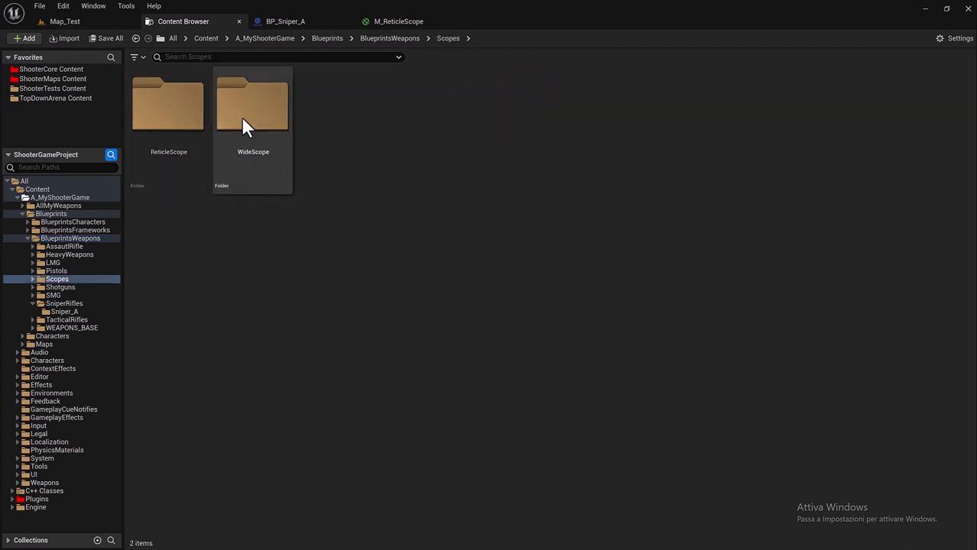
pyautogui.doubleClick(174, 133)
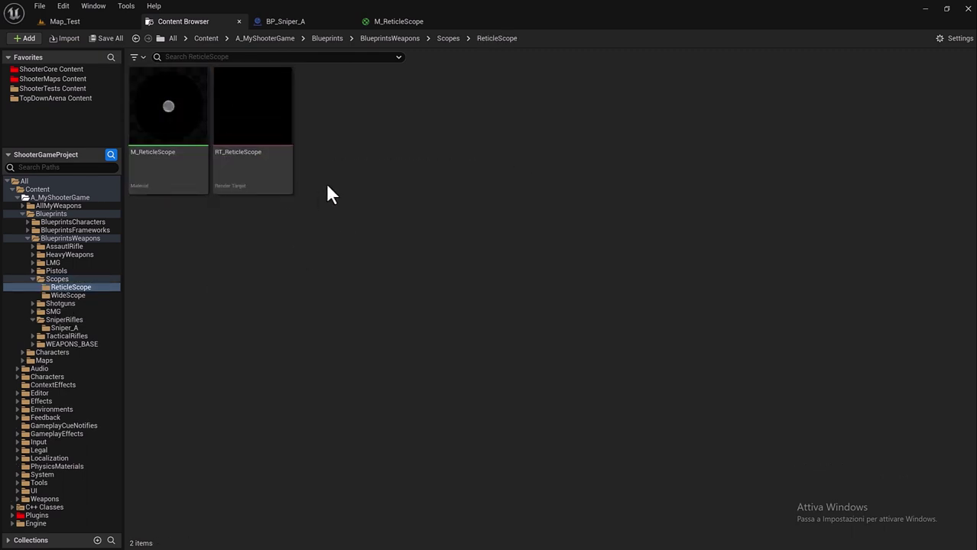
pyautogui.moveTo(256, 143)
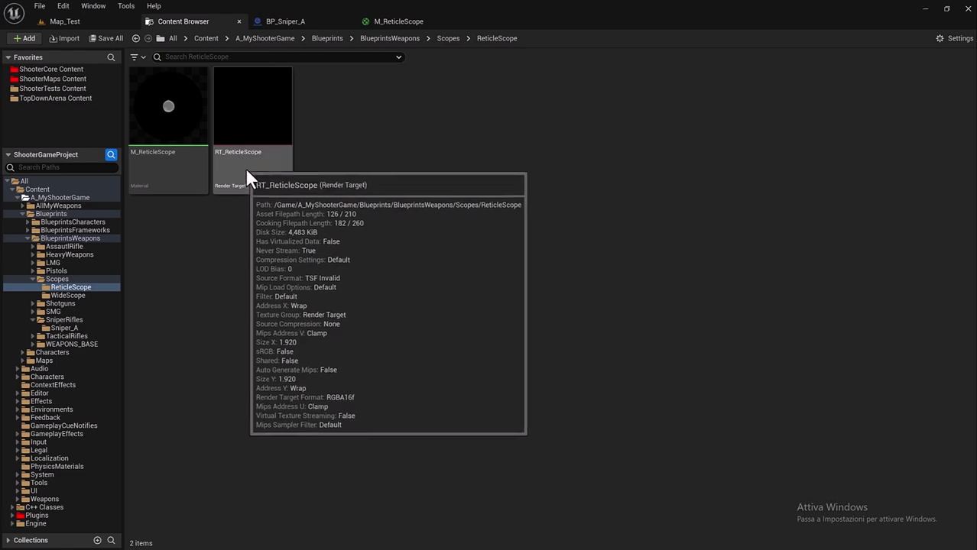
pyautogui.doubleClick(246, 173)
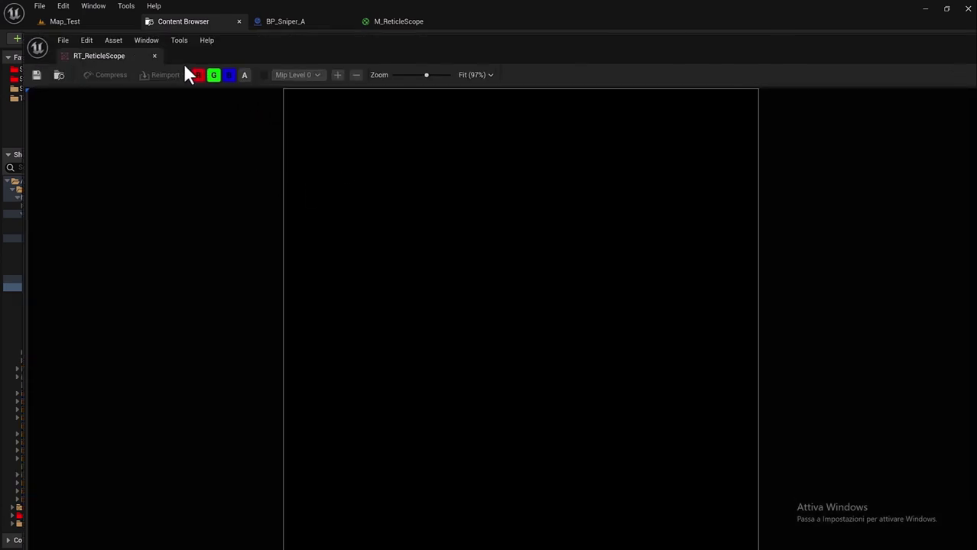
# - Dock the RT_ReticleScope editor, review its 1920×1920 settings, then close it
pyautogui.moveTo(102, 58); pyautogui.dragTo(487, 20)
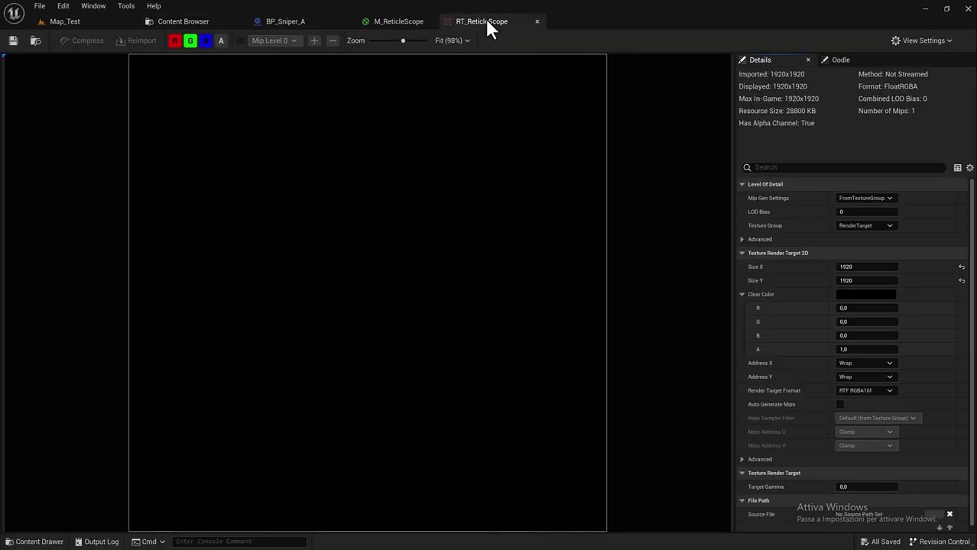
pyautogui.scroll(-1, 813, 267)
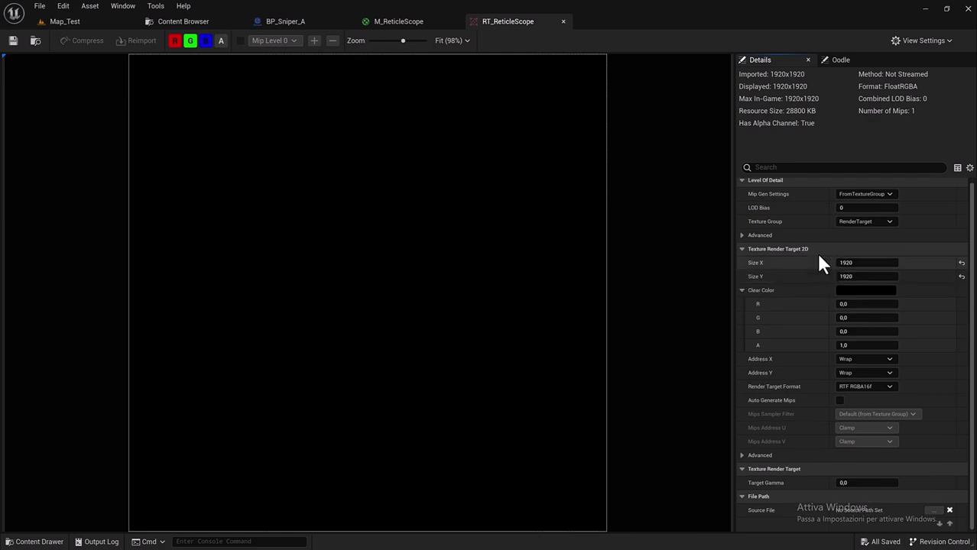
pyautogui.click(563, 21)
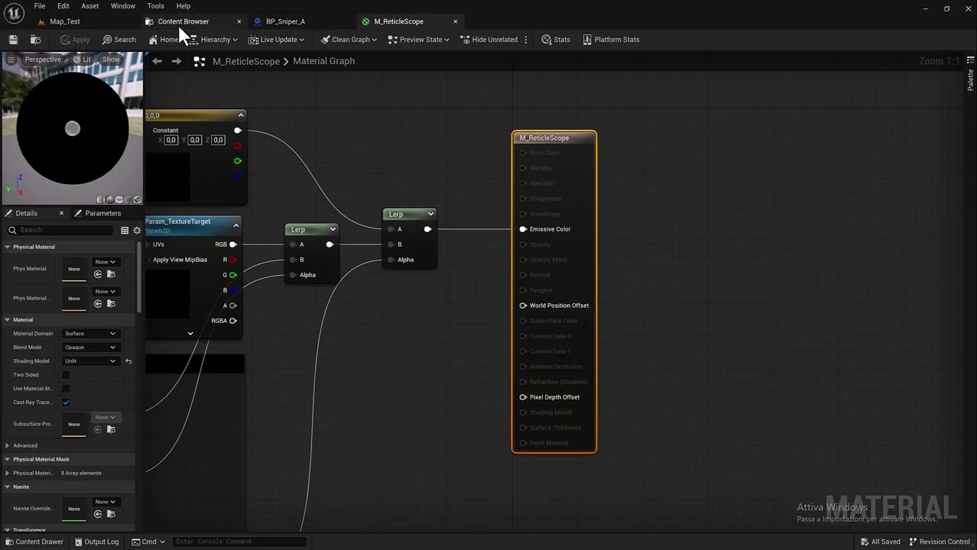
# - Inspect the M_ReticleScope graph, where the Reticle group feeds a -800 BumpOffset into Overlay_TextureTarget
pyautogui.click(178, 23)
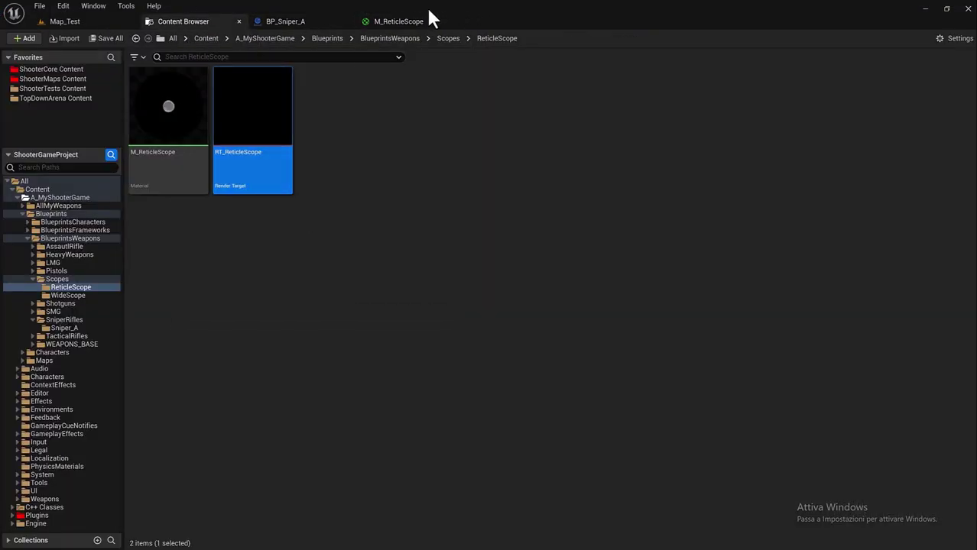
pyautogui.click(396, 23)
pyautogui.scroll(-2, 437, 251)
pyautogui.scroll(-1, 645, 327)
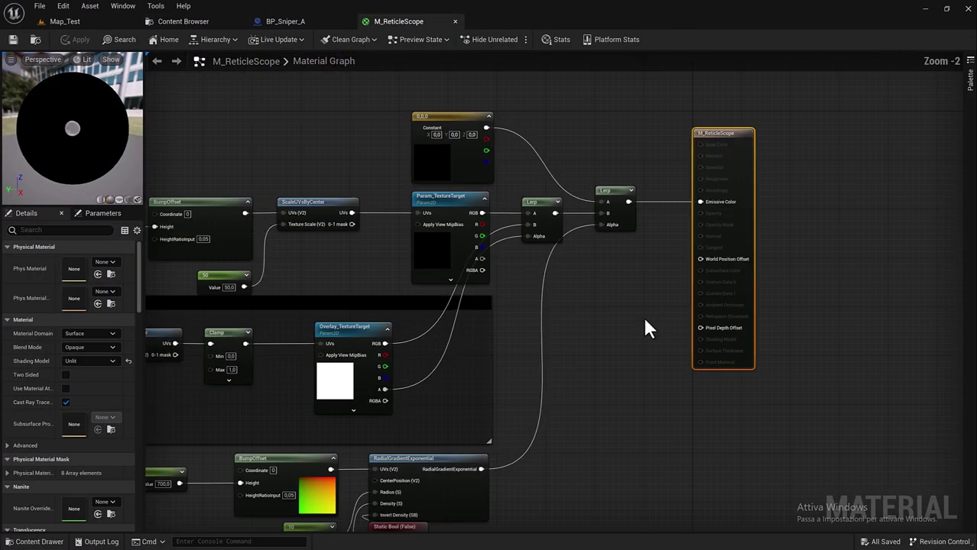
pyautogui.scroll(-1, 590, 354)
pyautogui.moveTo(590, 353); pyautogui.dragTo(663, 306, button='right')
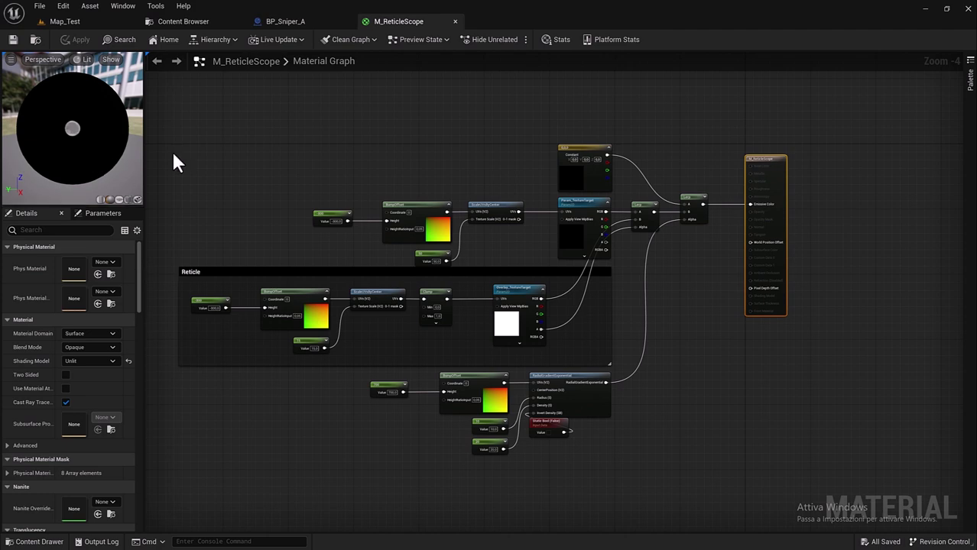
pyautogui.scroll(1, 207, 324)
pyautogui.scroll(1, 209, 324)
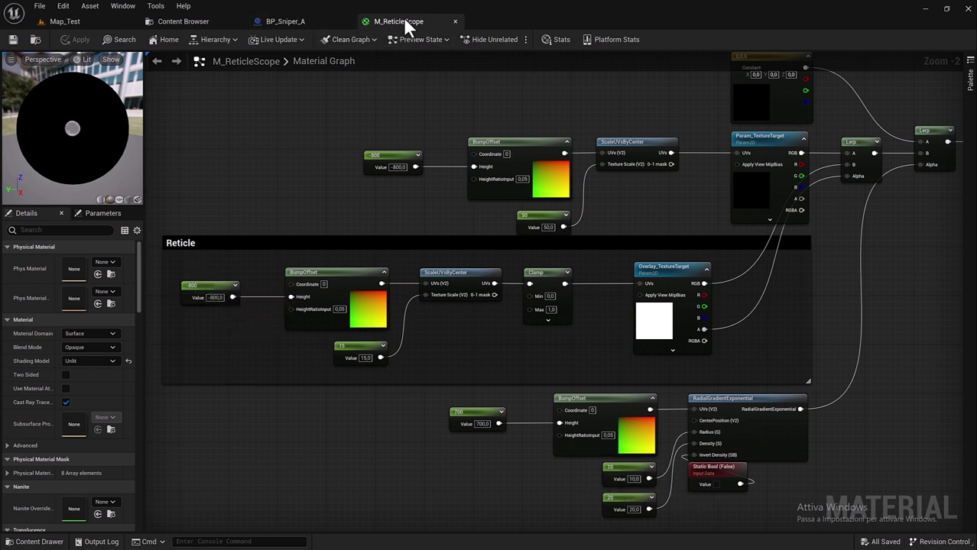
# - Back in BP_Sniper_A, duplicate the FPSCamera component
pyautogui.click(296, 22)
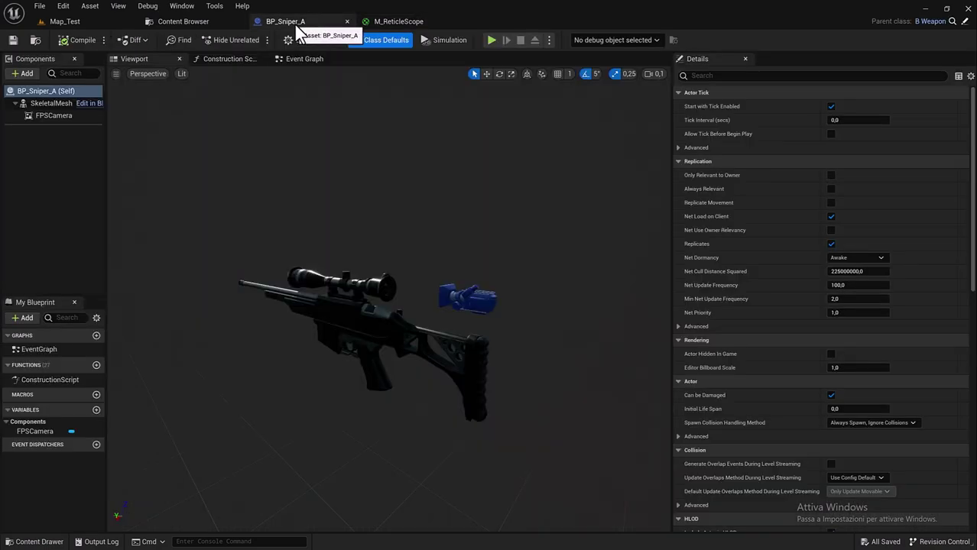
pyautogui.moveTo(357, 254); pyautogui.dragTo(422, 267)
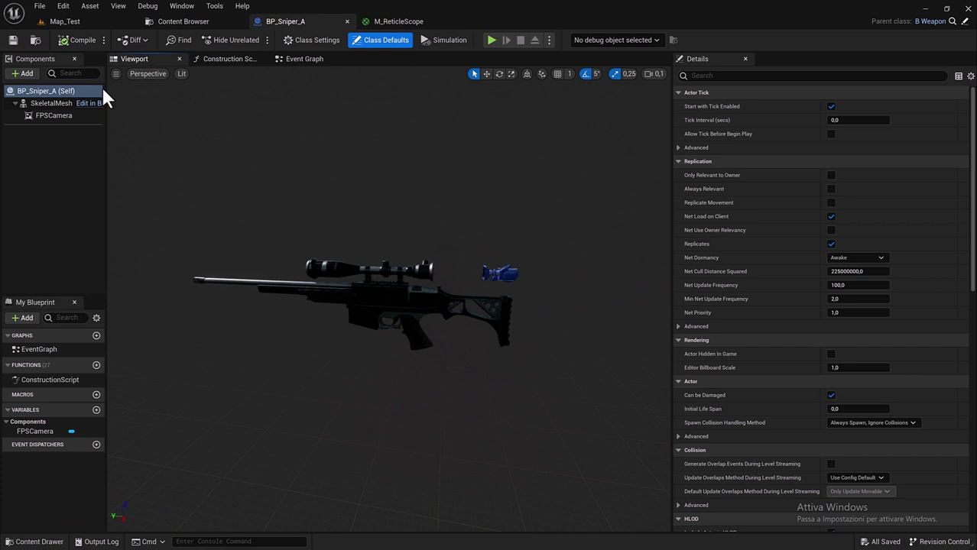
pyautogui.click(46, 115)
pyautogui.rightClick(46, 115)
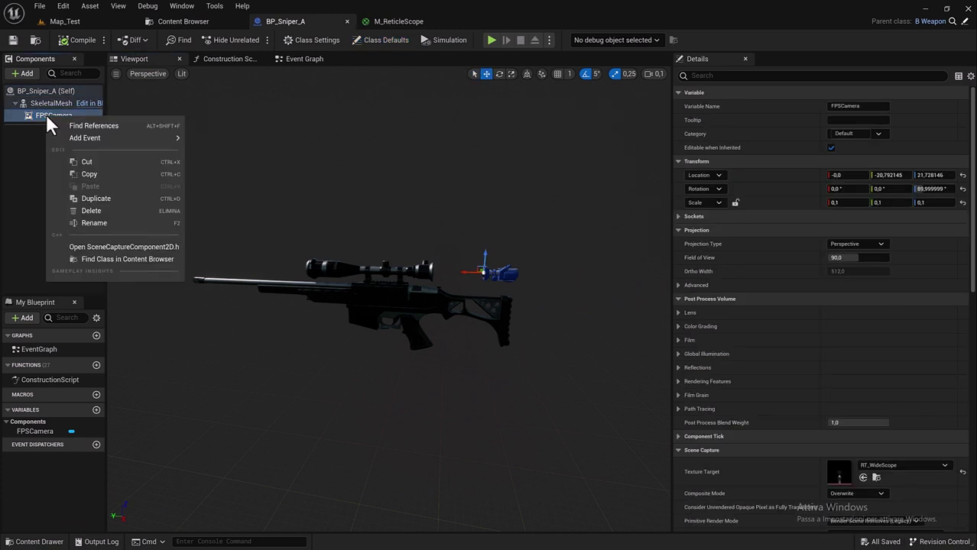
pyautogui.click(96, 198)
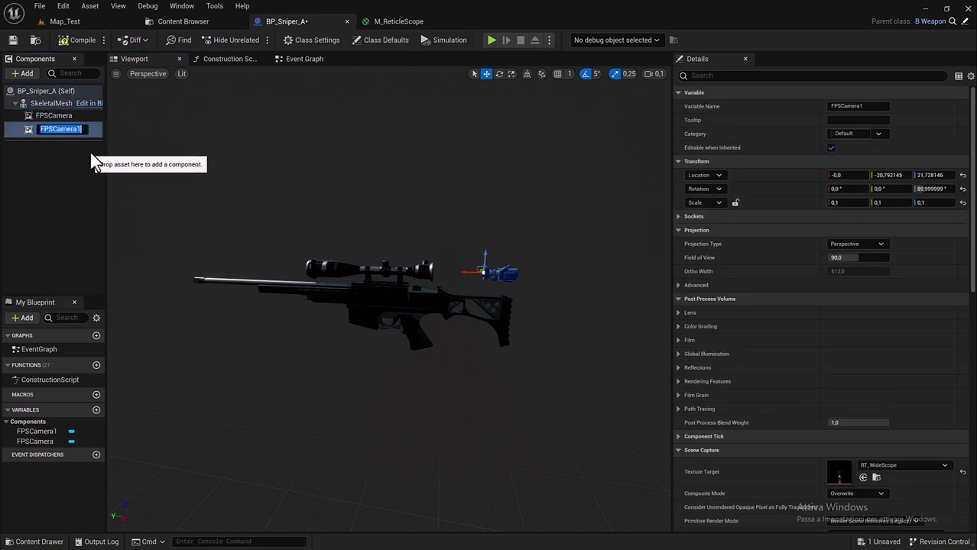
# - Rename the duplicated camera to ReticleCamera and select it
pyautogui.moveTo(53, 129); pyautogui.dragTo(20, 128)
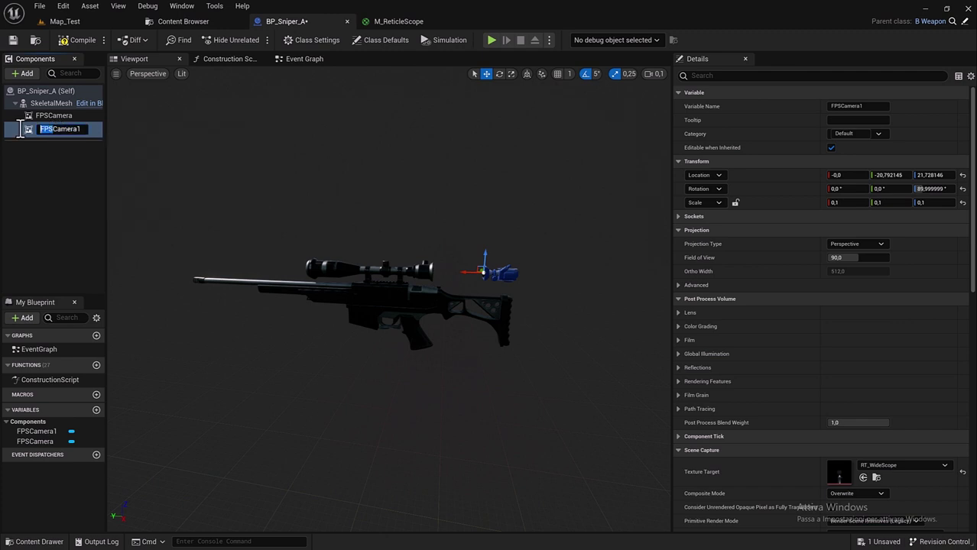
pyautogui.write('Weapo')
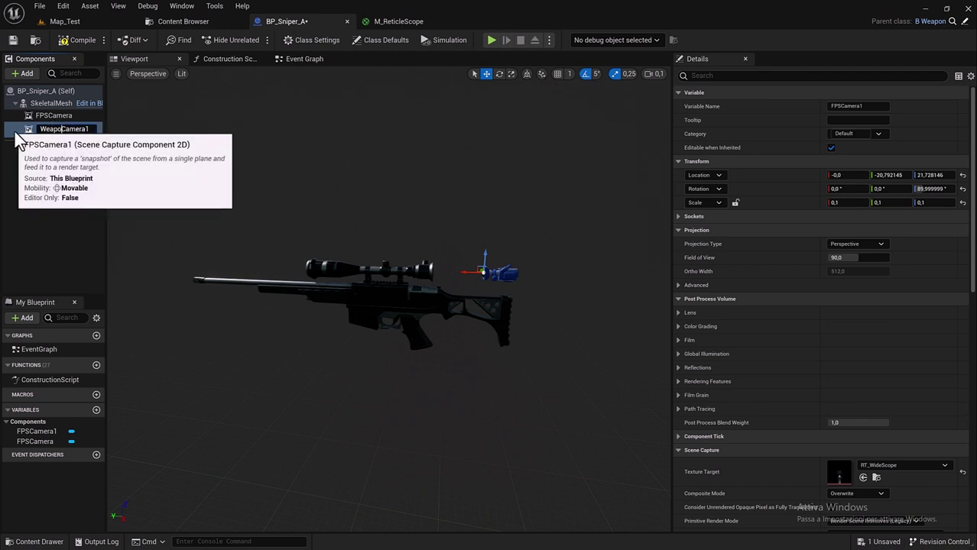
pyautogui.press('BackSpace')
pyautogui.press('BackSpace')
pyautogui.press('BackSpace')
pyautogui.write('Reticle')
pyautogui.moveTo(83, 129); pyautogui.dragTo(94, 129)
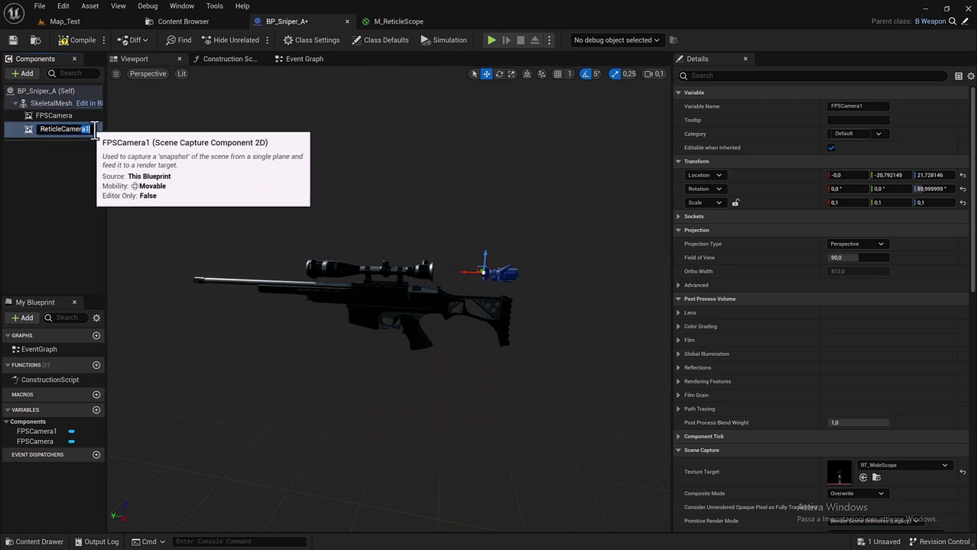
pyautogui.press('BackSpace')
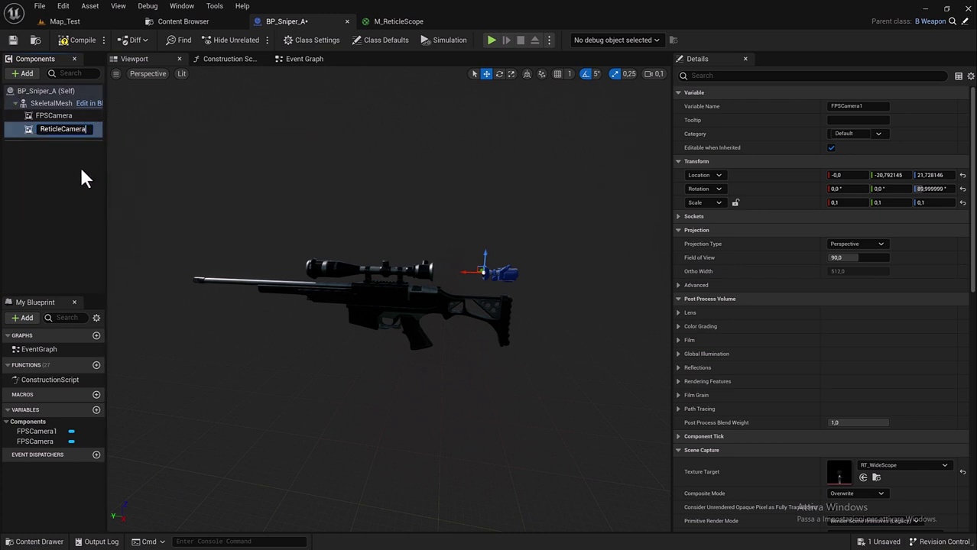
pyautogui.click(243, 260)
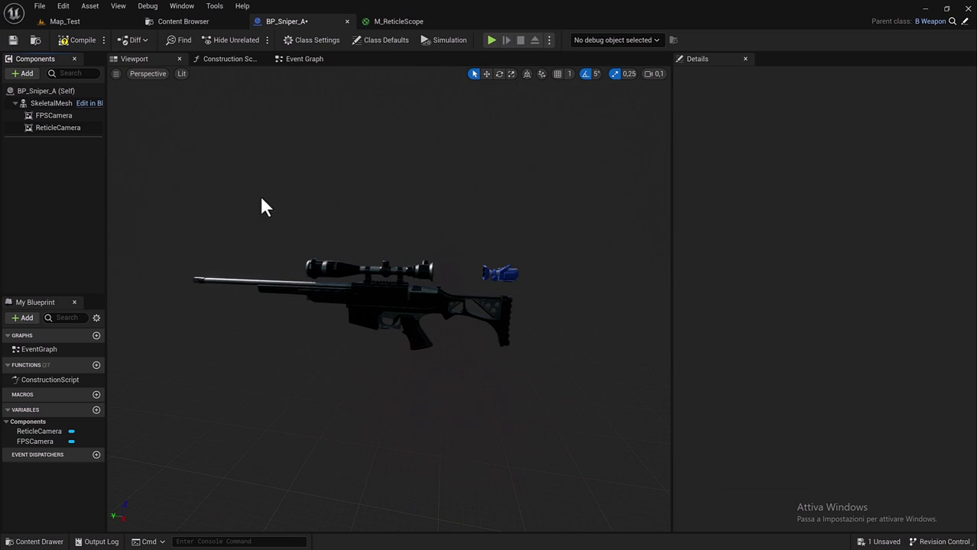
pyautogui.click(57, 128)
# - Drag ReticleCamera forward along the rifle barrel to location Y 81.649518
pyautogui.moveTo(469, 270)
pyautogui.mouseDown()
pyautogui.moveTo(341, 261)
pyautogui.moveTo(208, 270)
pyautogui.moveTo(243, 272)
pyautogui.mouseUp()
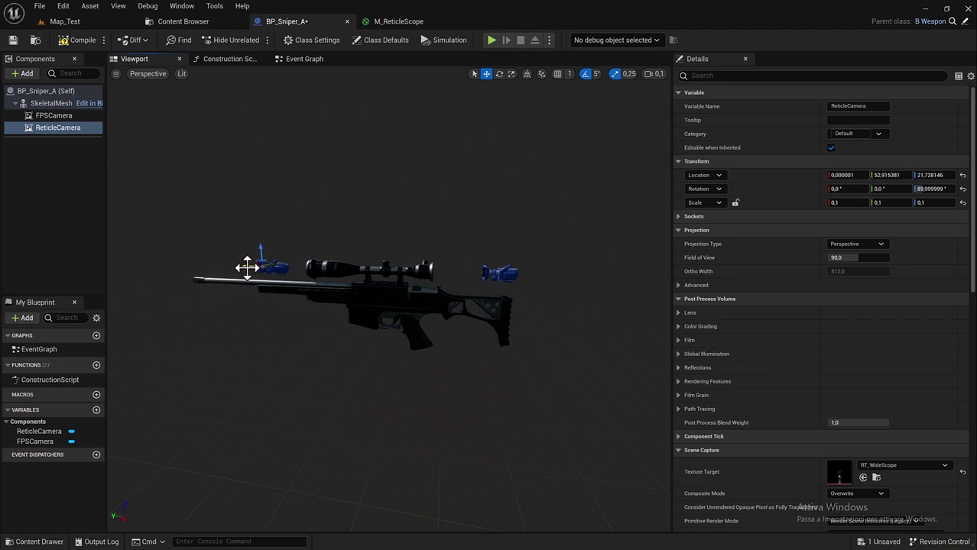
pyautogui.moveTo(246, 266); pyautogui.dragTo(124, 271)
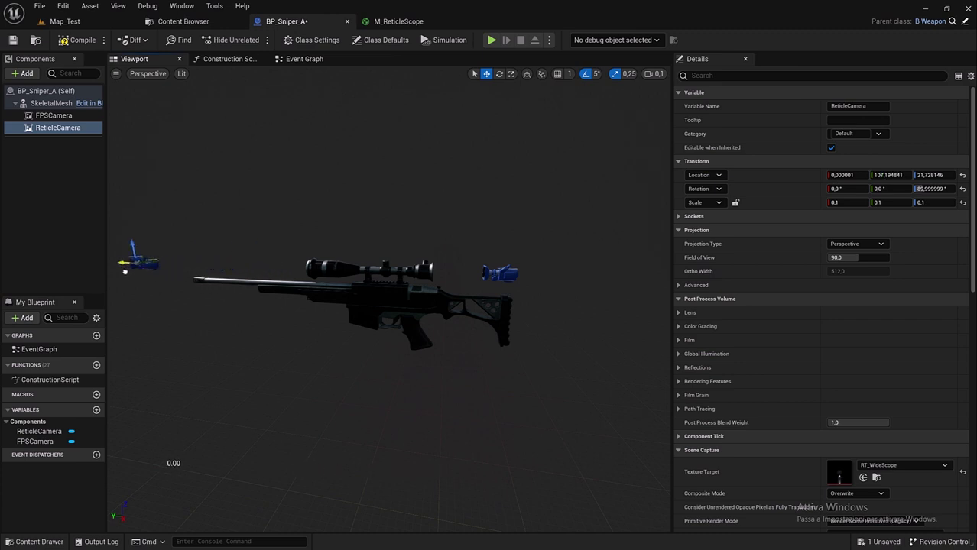
pyautogui.moveTo(125, 271); pyautogui.dragTo(184, 285)
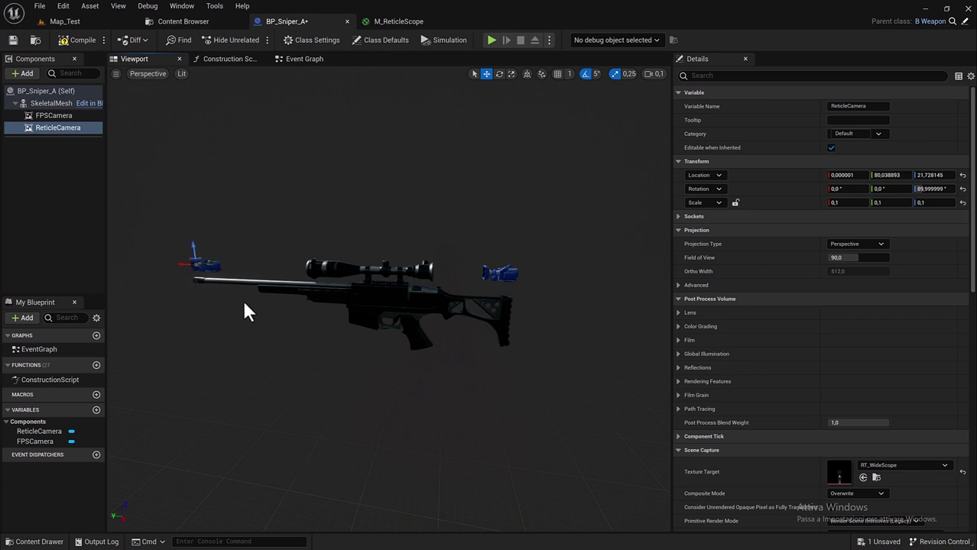
pyautogui.moveTo(244, 303)
pyautogui.mouseDown(button='right')
pyautogui.moveTo(191, 306)
pyautogui.moveTo(244, 308)
pyautogui.mouseUp(button='right')
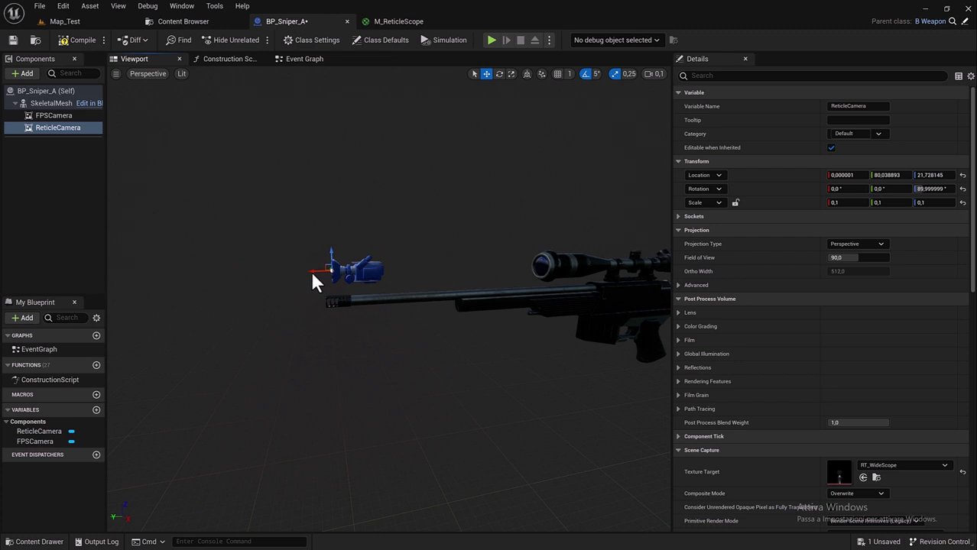
pyautogui.moveTo(310, 271); pyautogui.dragTo(306, 278)
pyautogui.moveTo(306, 283)
pyautogui.mouseDown(button='right')
pyautogui.moveTo(342, 291)
pyautogui.moveTo(302, 289)
pyautogui.mouseUp(button='right')
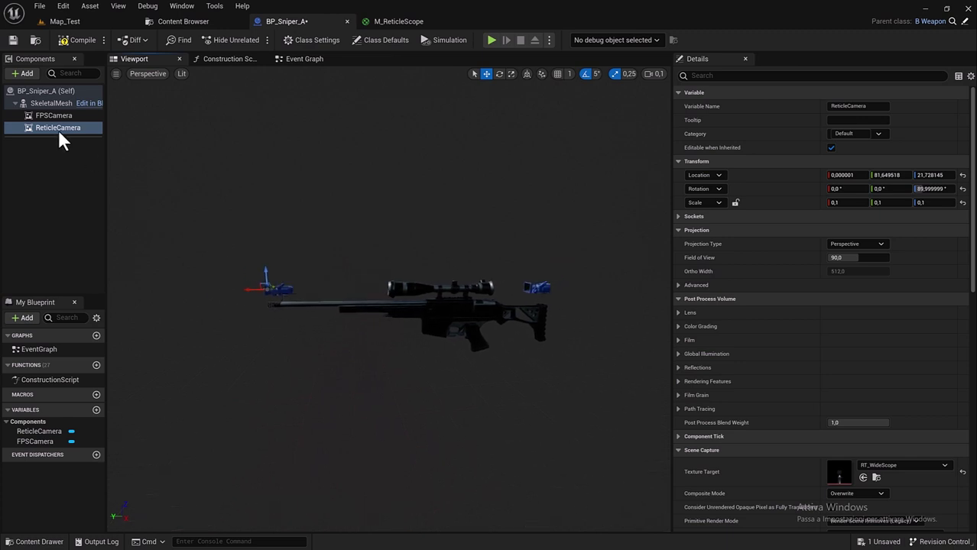
# - Set ReticleCamera's Scene Capture Texture Target to RT_ReticleScope
pyautogui.scroll(-3, 779, 358)
pyautogui.scroll(-1, 876, 332)
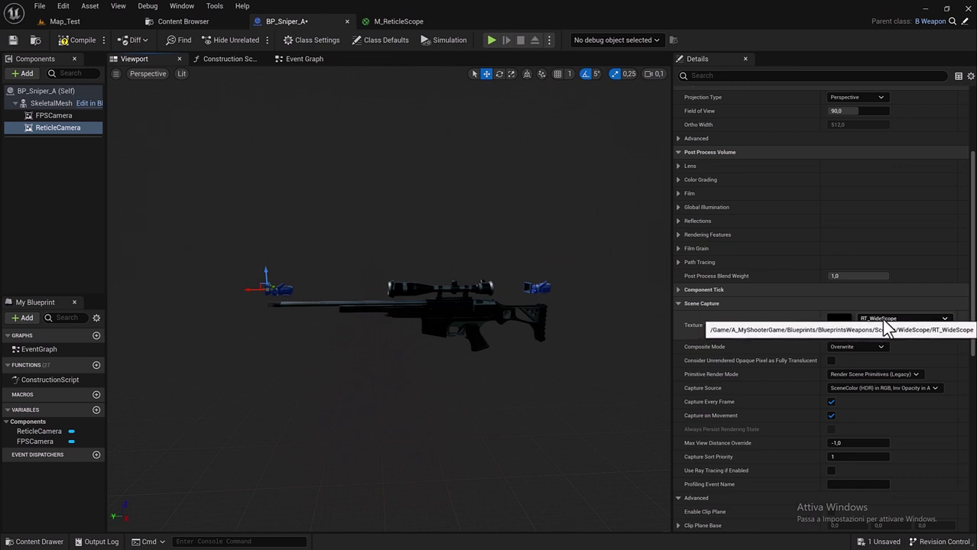
pyautogui.click(907, 320)
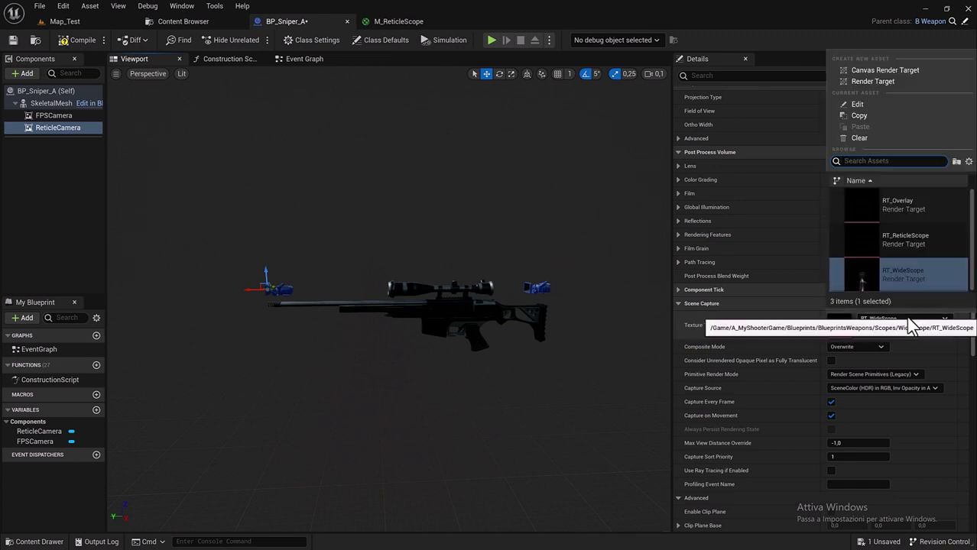
pyautogui.click(903, 241)
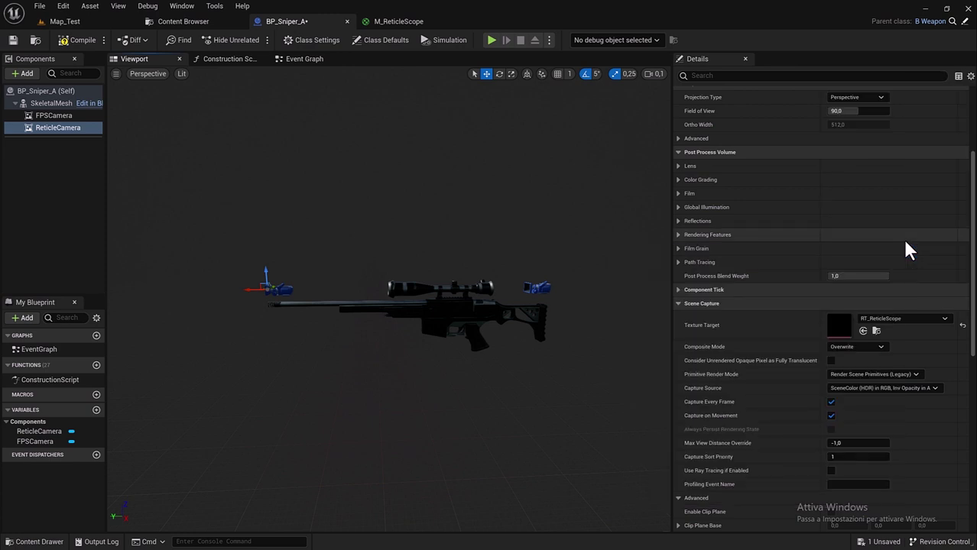
# - Check the RT_ReticleScope asset in the Content Browser and return to BP_Sniper_A
pyautogui.click(213, 23)
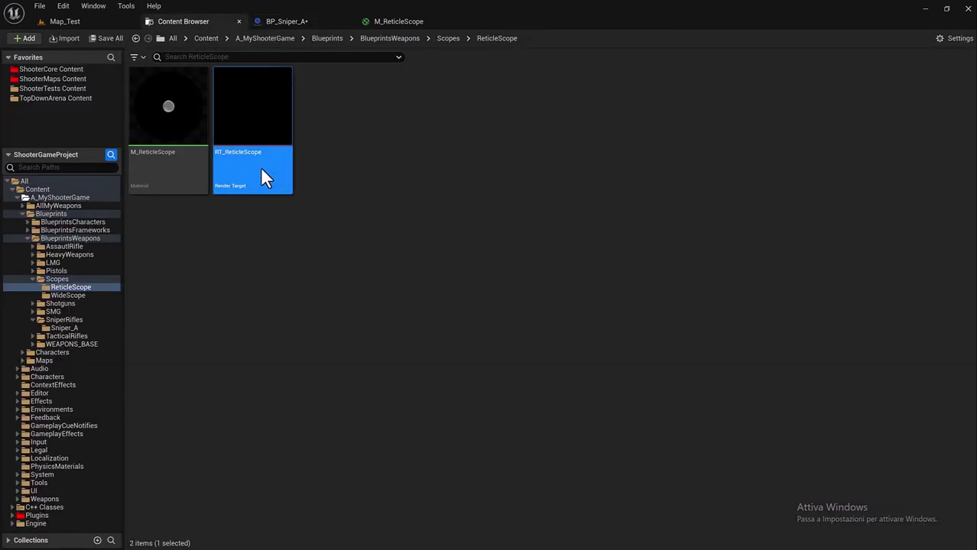
pyautogui.moveTo(253, 162)
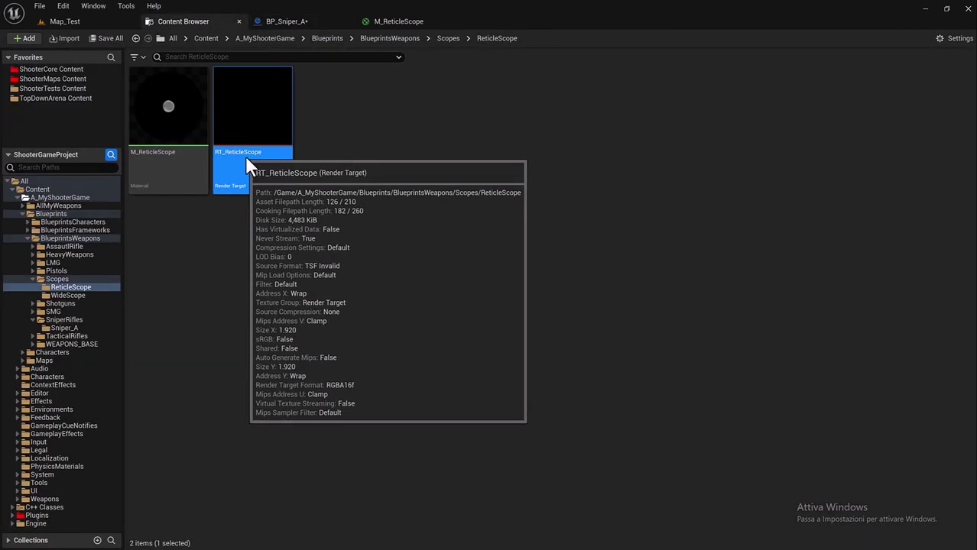
pyautogui.click(316, 20)
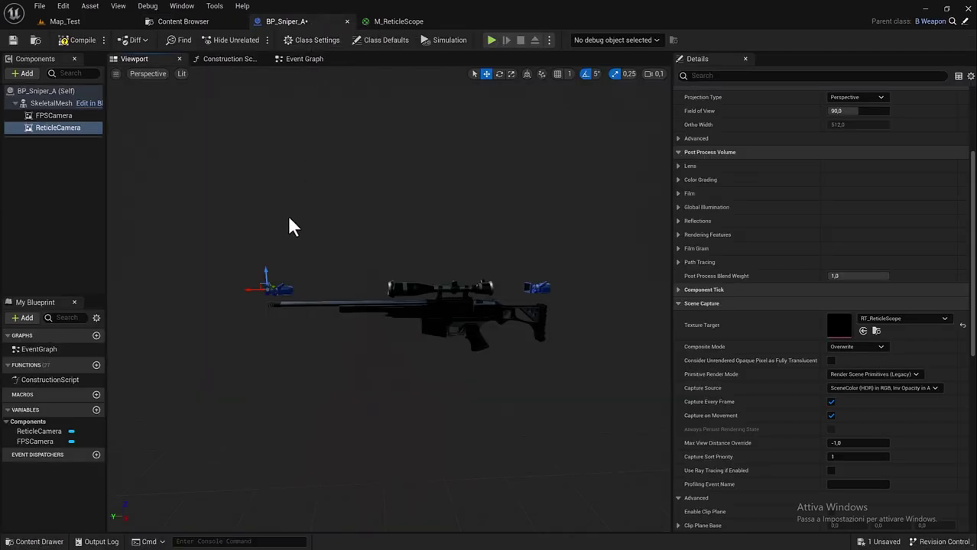
pyautogui.click(190, 21)
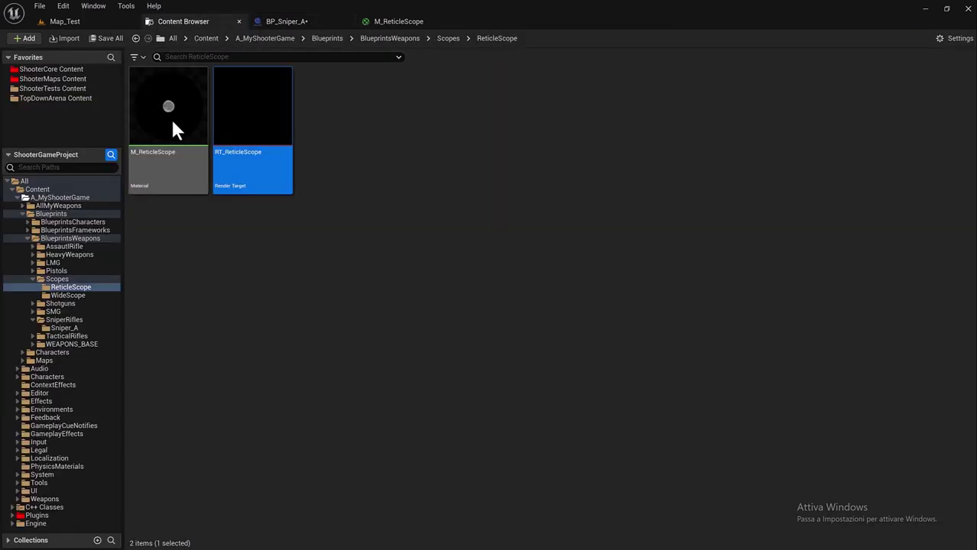
pyautogui.click(283, 22)
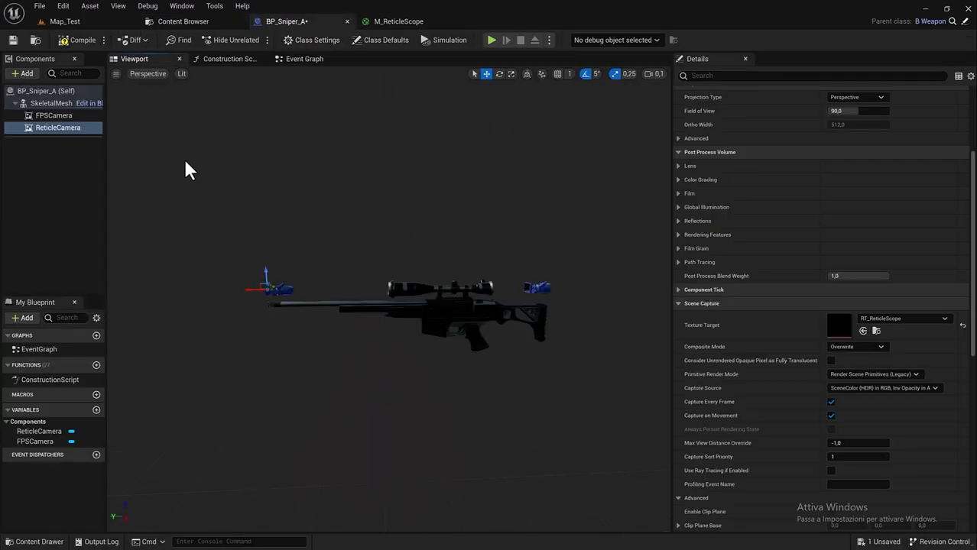
# - Inspect the scope and camera, select the SkeletalMesh component, and list addable components
pyautogui.moveTo(273, 210)
pyautogui.mouseDown()
pyautogui.moveTo(229, 214)
pyautogui.moveTo(237, 153)
pyautogui.moveTo(447, 264)
pyautogui.mouseUp()
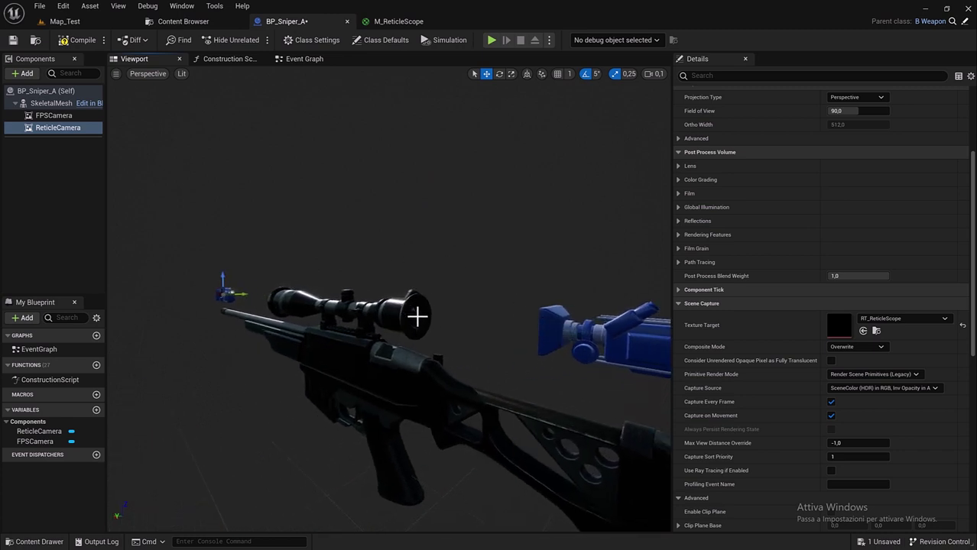
pyautogui.scroll(-5, 310, 333)
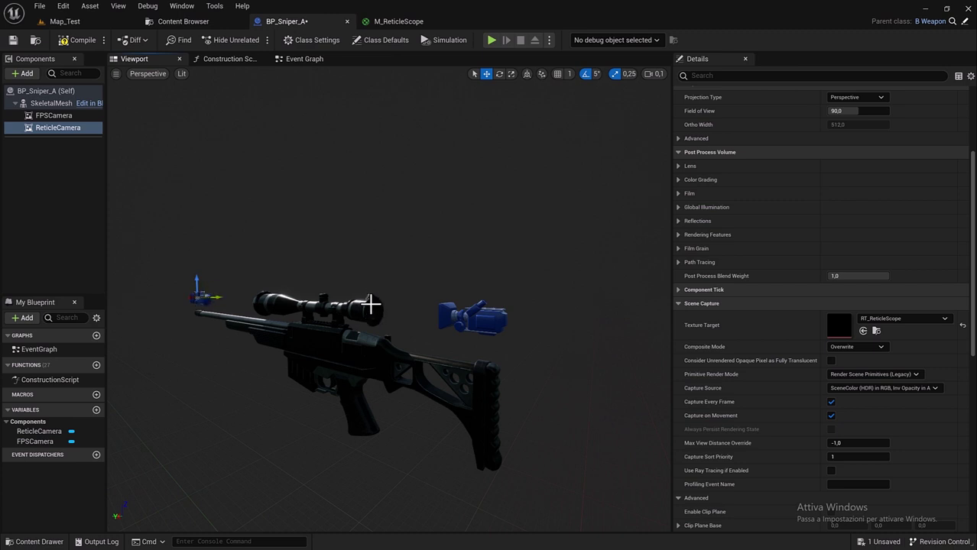
pyautogui.moveTo(379, 313)
pyautogui.keyDown('alt'); pyautogui.mouseDown()
pyautogui.moveTo(337, 321)
pyautogui.moveTo(360, 329)
pyautogui.moveTo(395, 308)
pyautogui.mouseUp(); pyautogui.keyUp('alt')
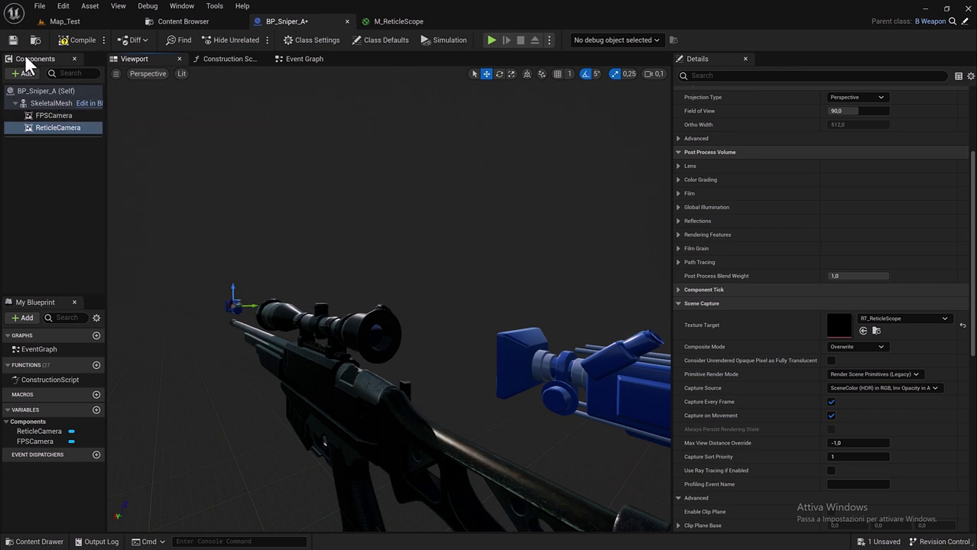
pyautogui.click(59, 129)
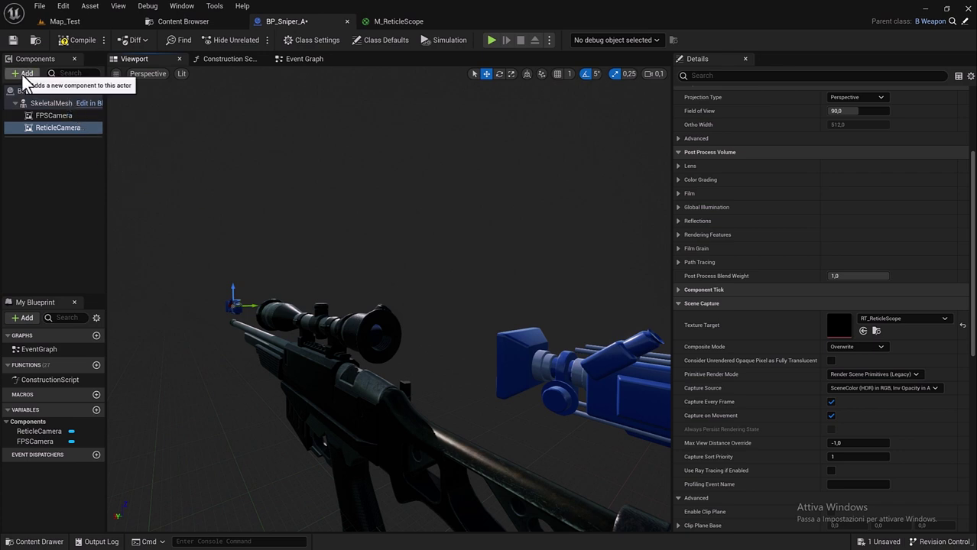
pyautogui.click(45, 104)
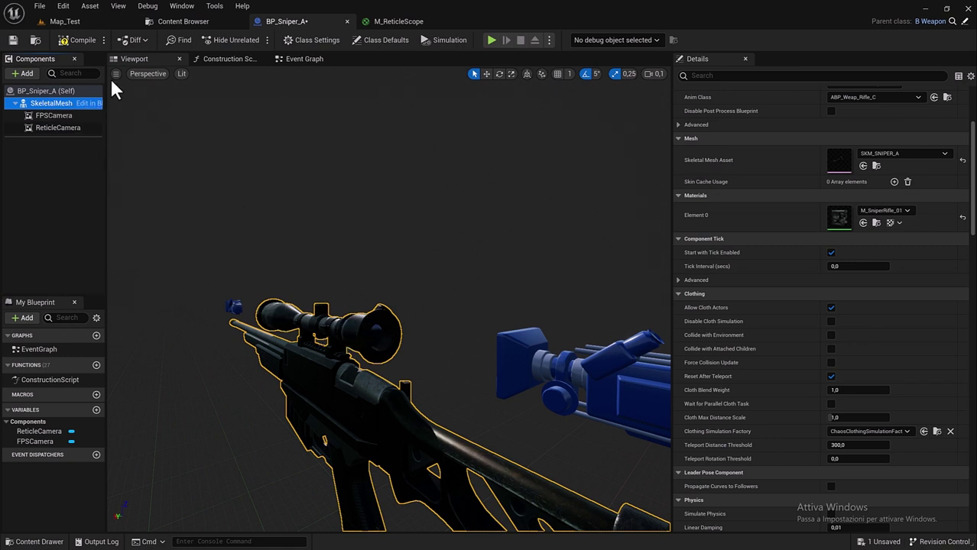
pyautogui.click(25, 75)
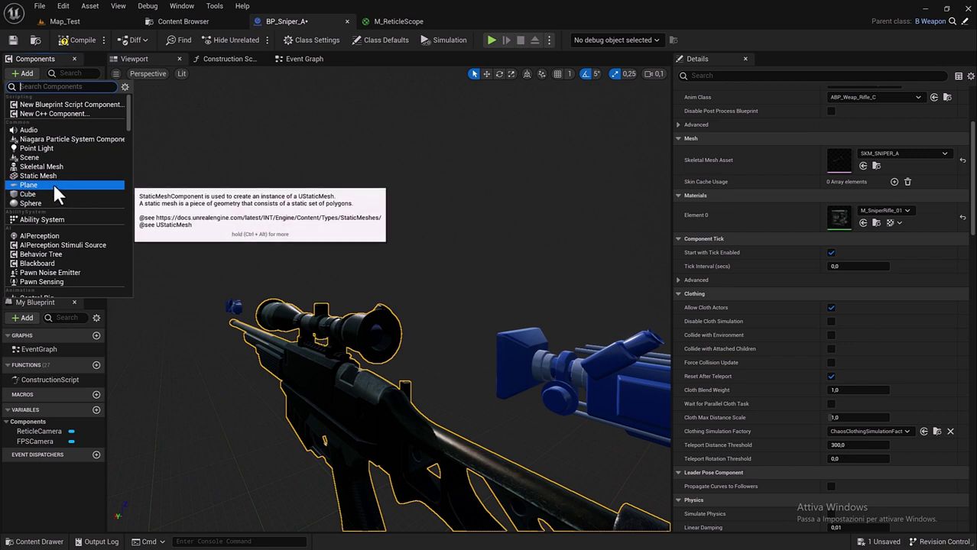
# - Add a Cylinder under the rifle mesh, name it ReticleScreen, and frame it
pyautogui.write('cyl')
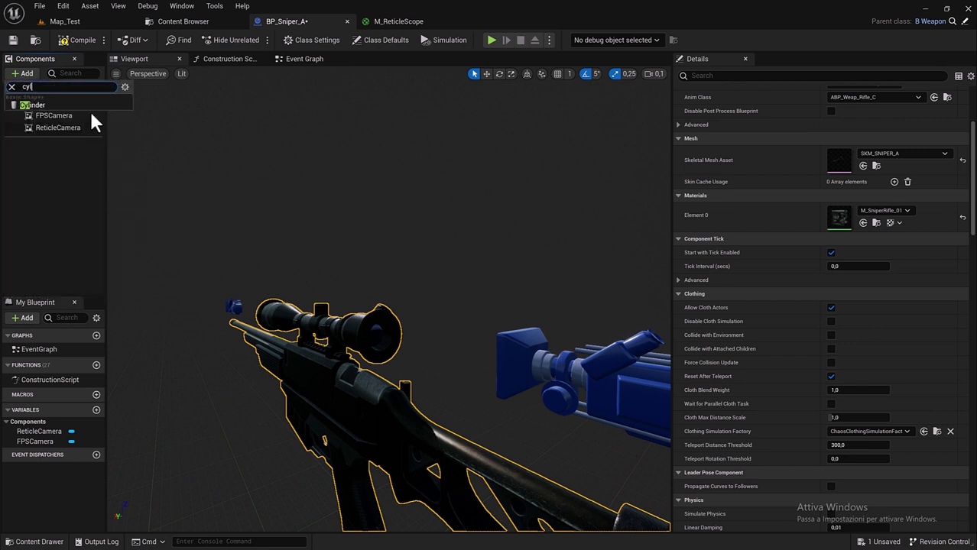
pyautogui.click(31, 104)
pyautogui.write('ReticleScreen')
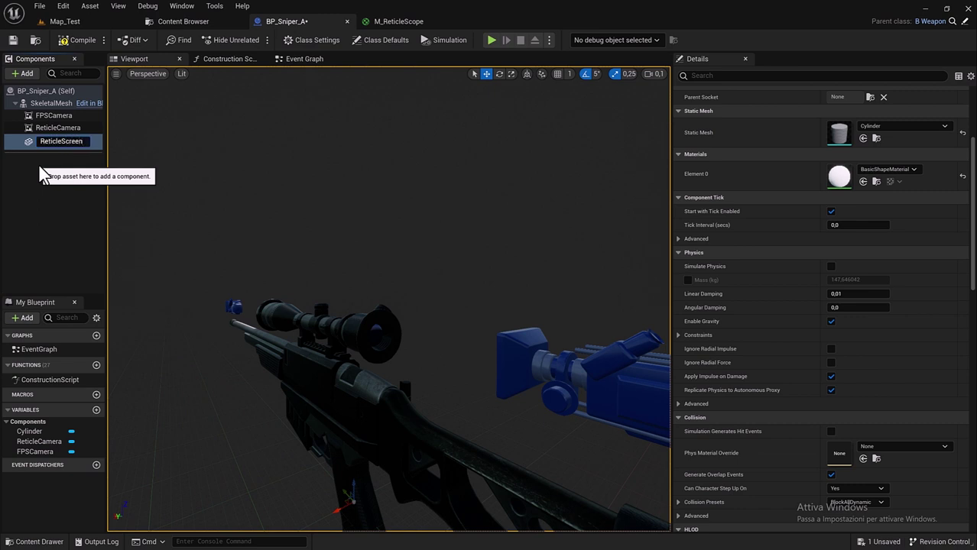
pyautogui.press('Return')
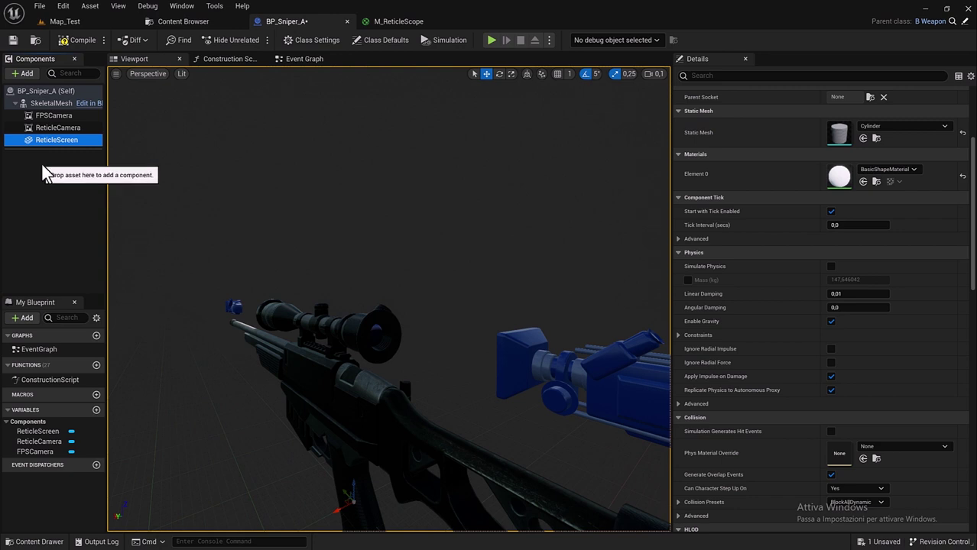
pyautogui.press('f')
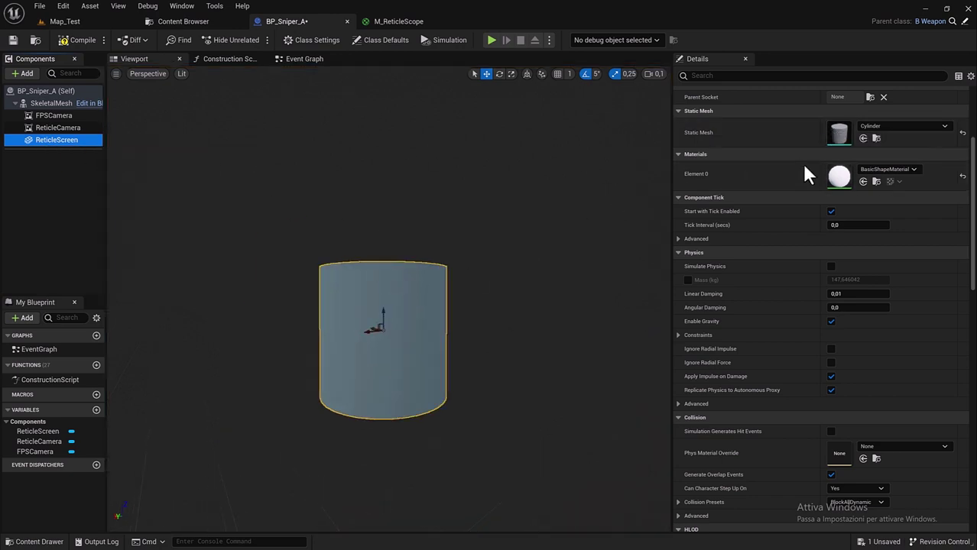
pyautogui.scroll(4, 805, 229)
# - Rotate ReticleScreen -90° on X and raise it to about Z 23.67
pyautogui.click(852, 203)
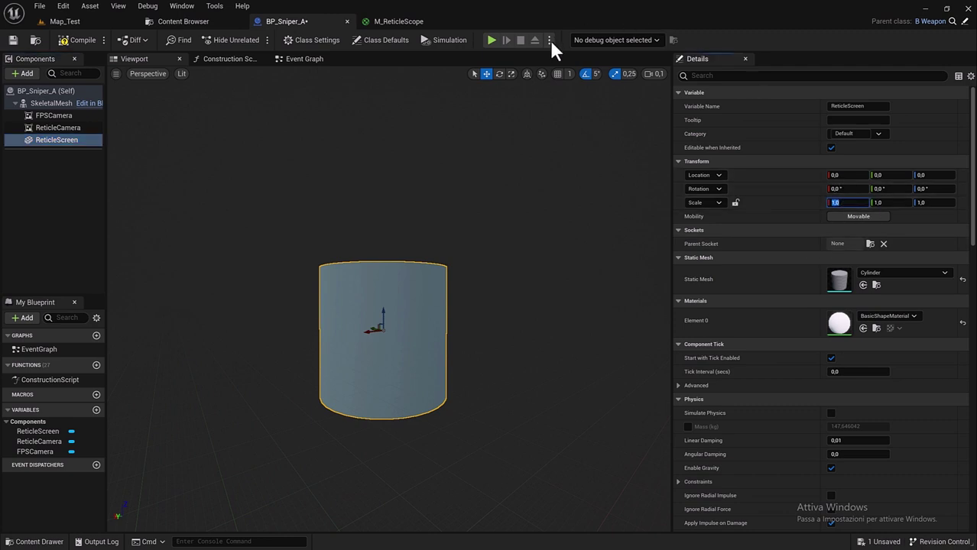
pyautogui.click(499, 73)
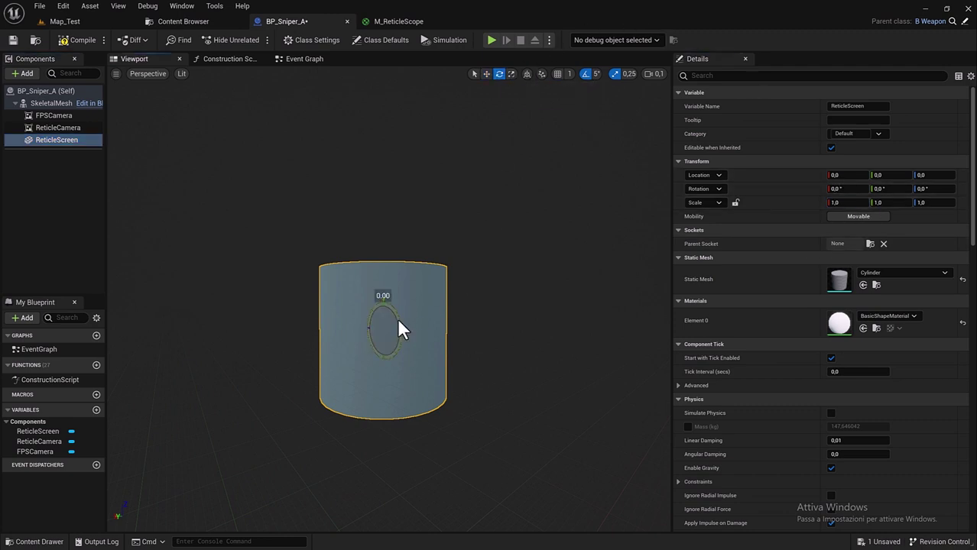
pyautogui.moveTo(397, 317)
pyautogui.mouseDown()
pyautogui.moveTo(409, 342)
pyautogui.moveTo(399, 317)
pyautogui.mouseUp()
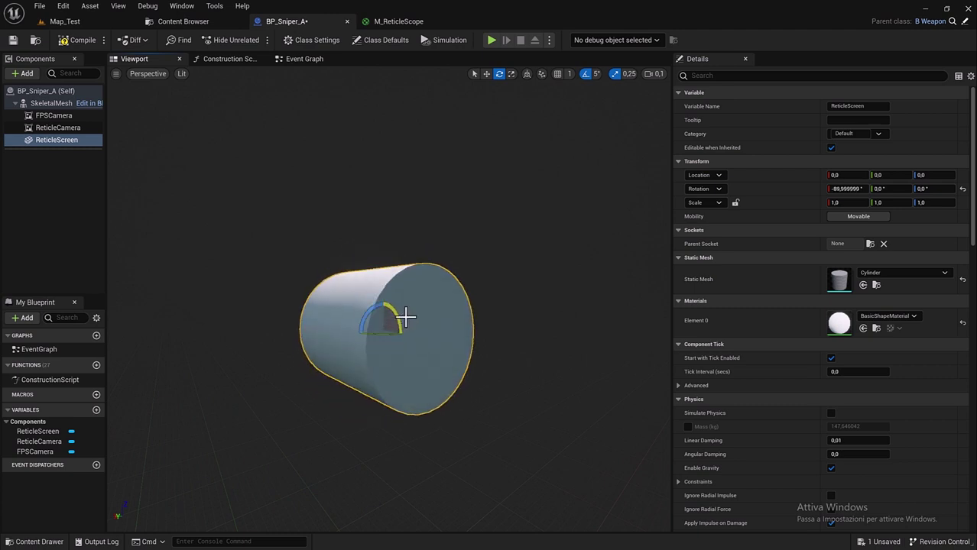
pyautogui.click(486, 74)
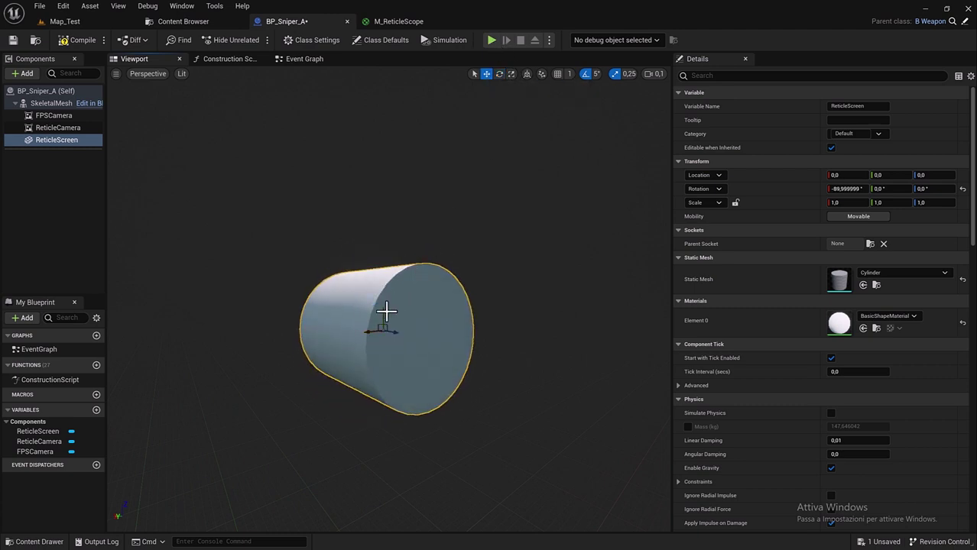
pyautogui.moveTo(395, 317); pyautogui.dragTo(395, 285)
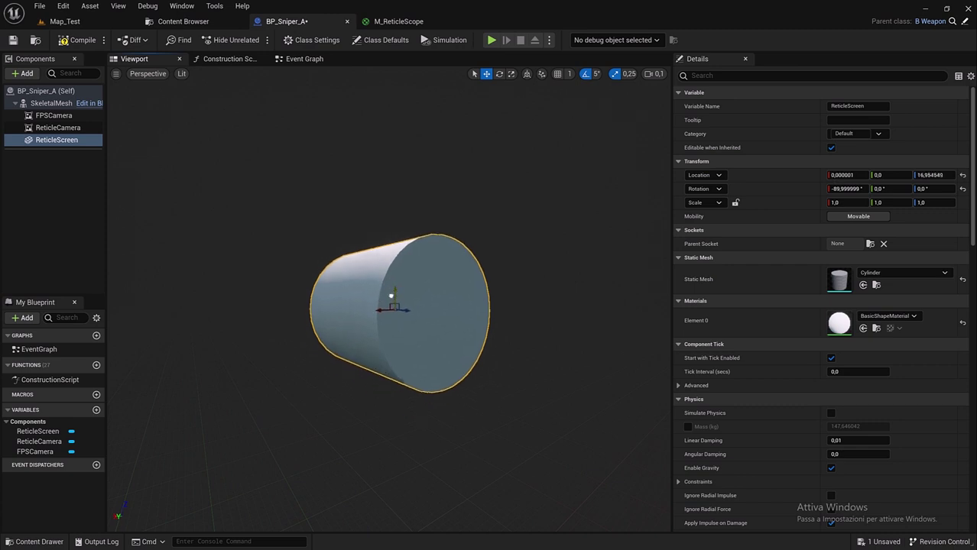
# - Set ReticleScreen's scale to 0.01 on X, Y and Z
pyautogui.click(845, 203)
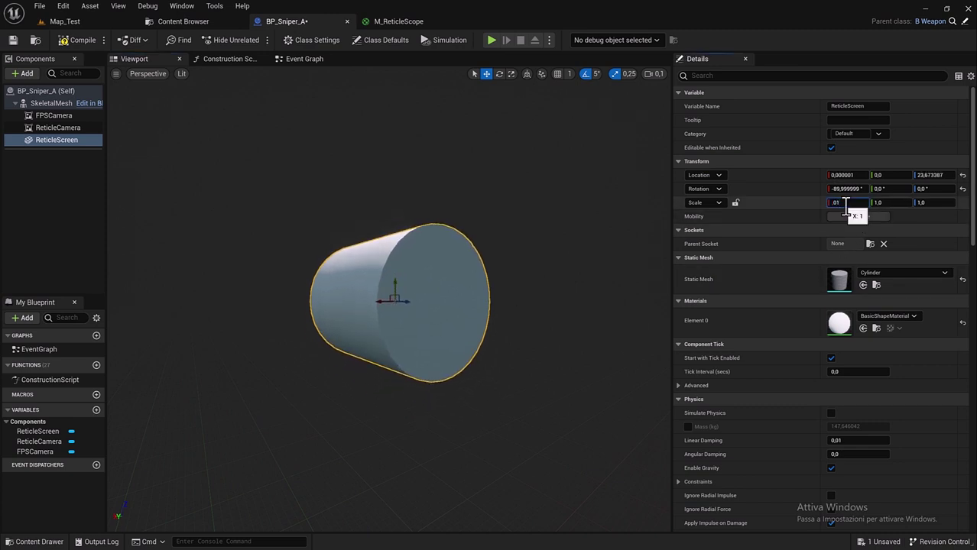
pyautogui.press('Tab')
pyautogui.write('0')
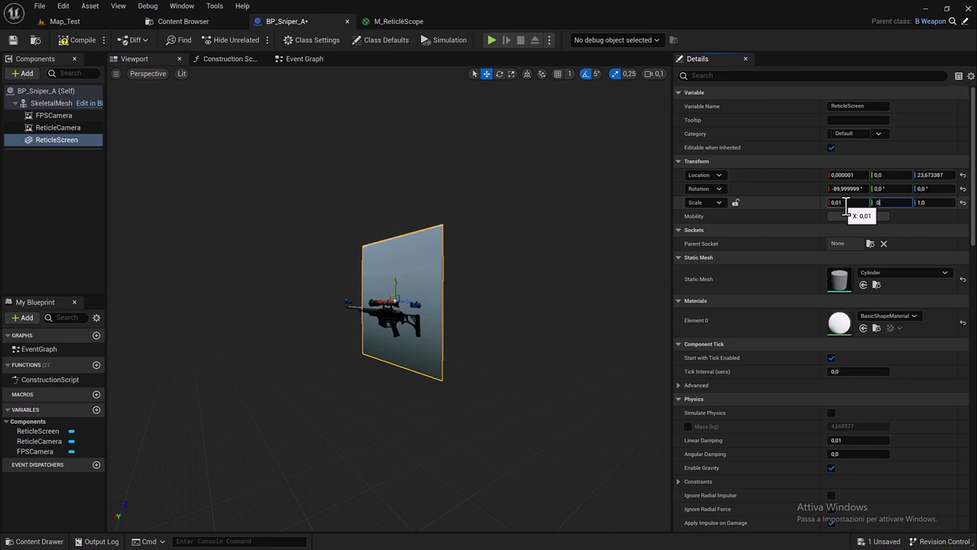
pyautogui.write(',01')
pyautogui.press('Tab')
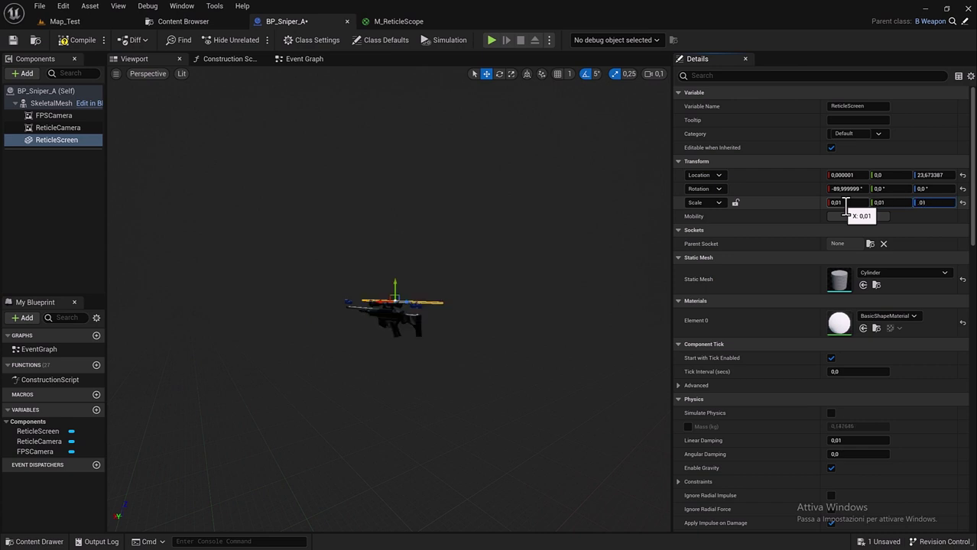
pyautogui.moveTo(596, 336); pyautogui.dragTo(635, 305)
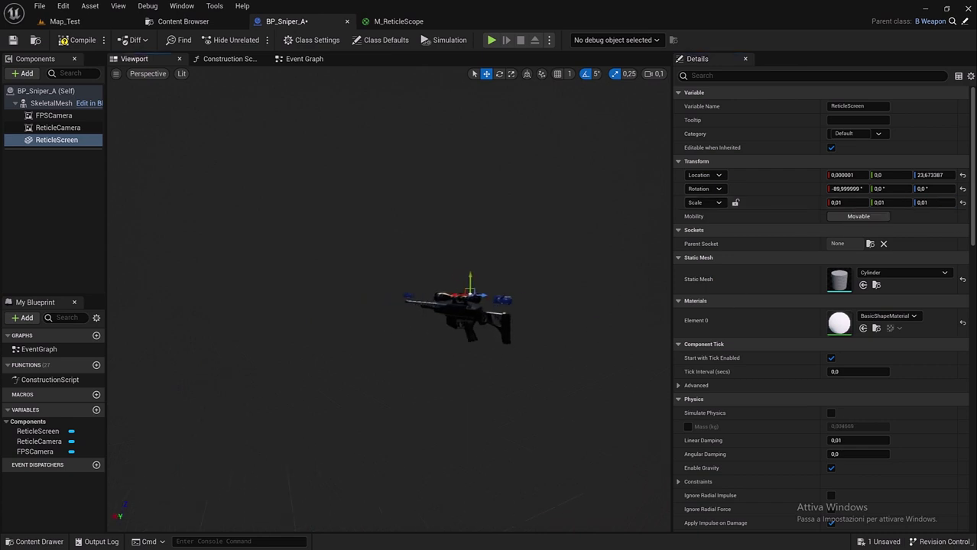
# - Lower ReticleScreen and move it onto the scope's front lens
pyautogui.press('f')
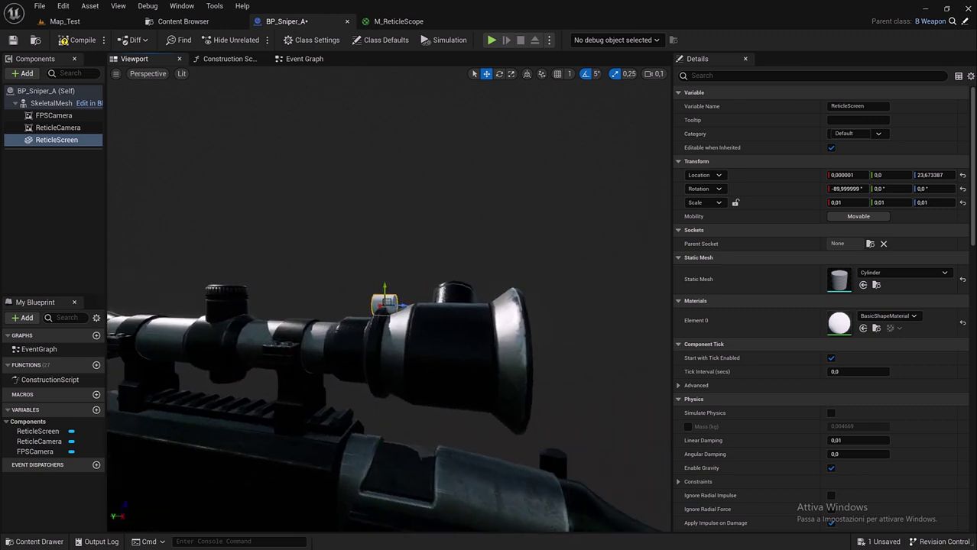
pyautogui.scroll(-3, 386, 298)
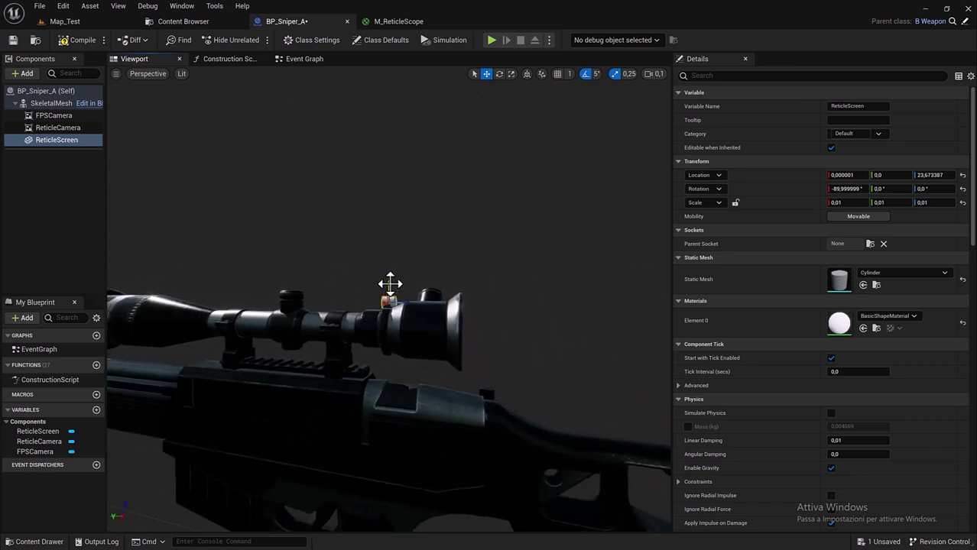
pyautogui.moveTo(389, 288); pyautogui.dragTo(389, 297)
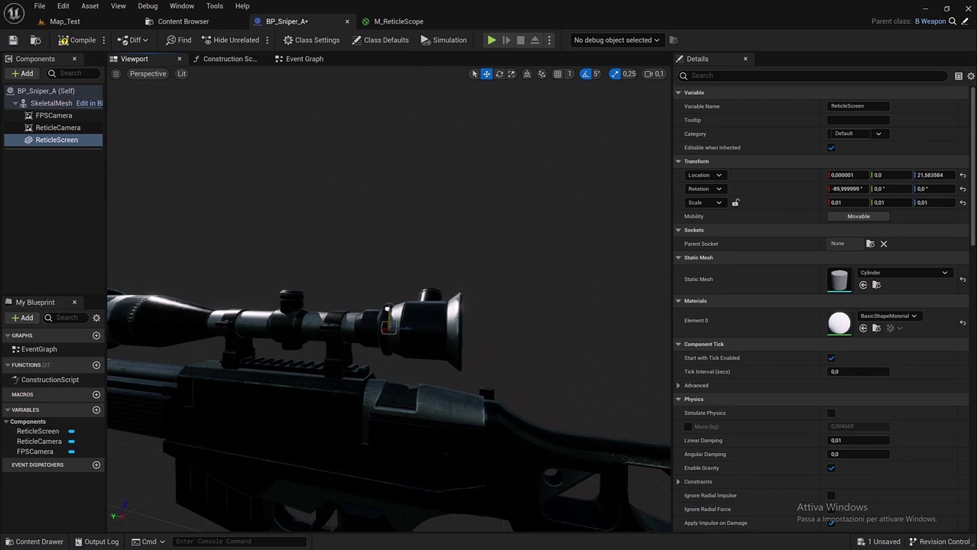
pyautogui.moveTo(405, 329); pyautogui.dragTo(475, 330)
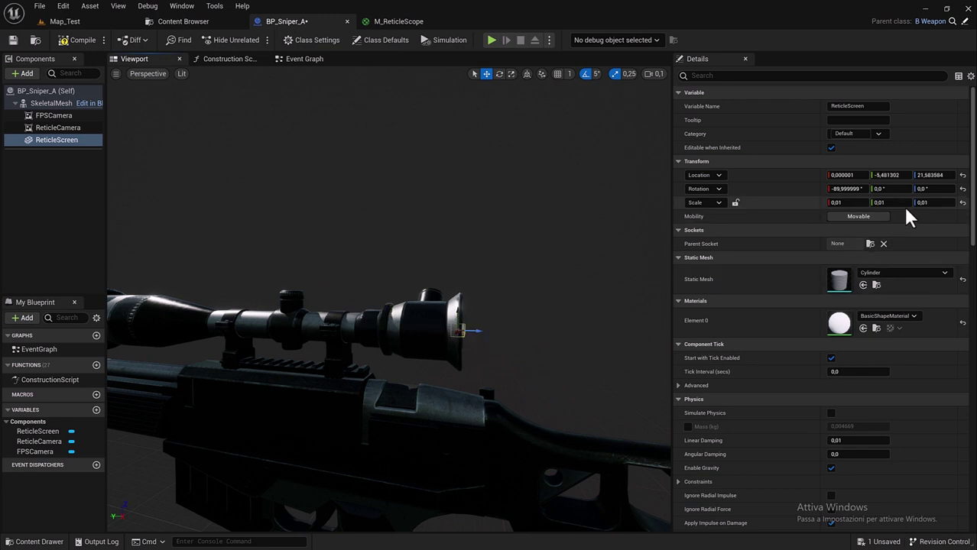
# - Scale ReticleScreen to 0,04 on X and Y and 0,001 on Z
pyautogui.click(854, 202)
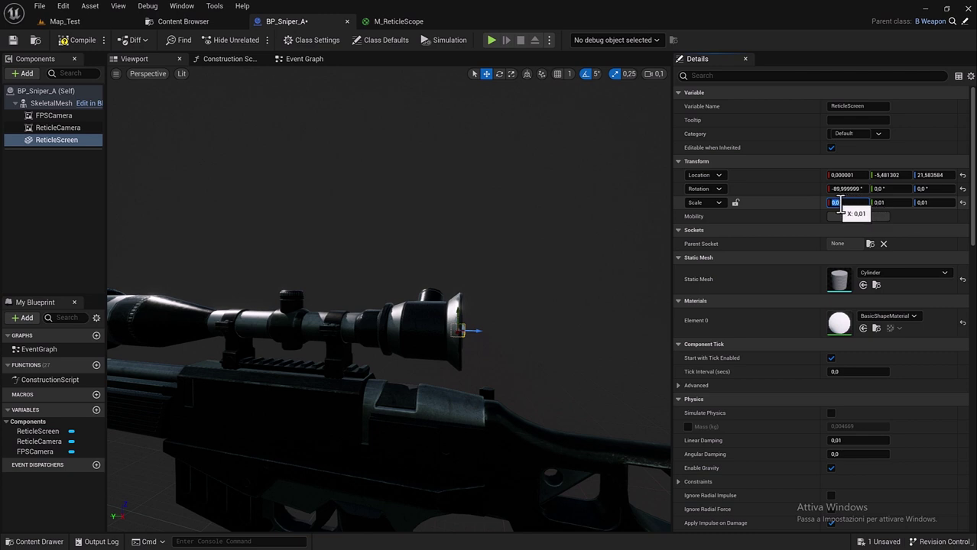
pyautogui.write('0,0')
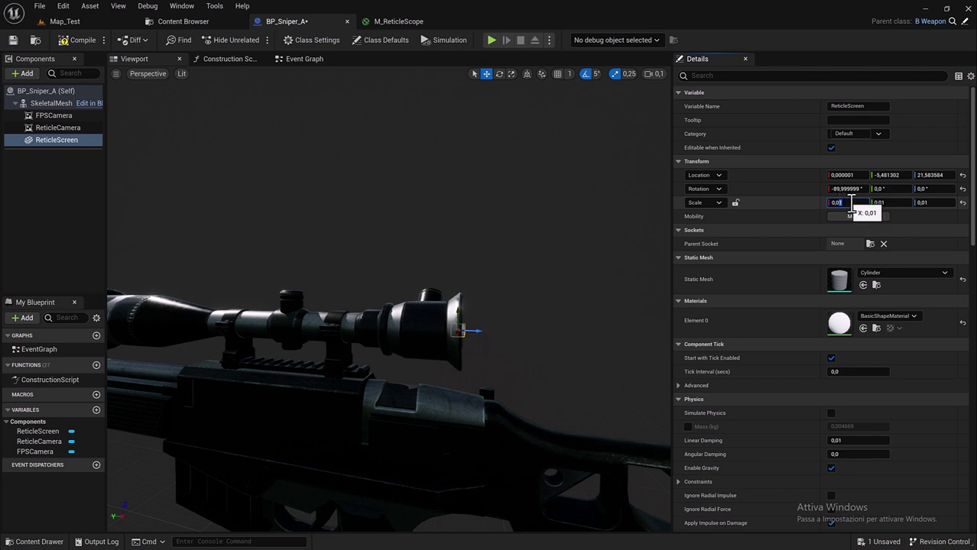
pyautogui.write('4')
pyautogui.click(884, 203)
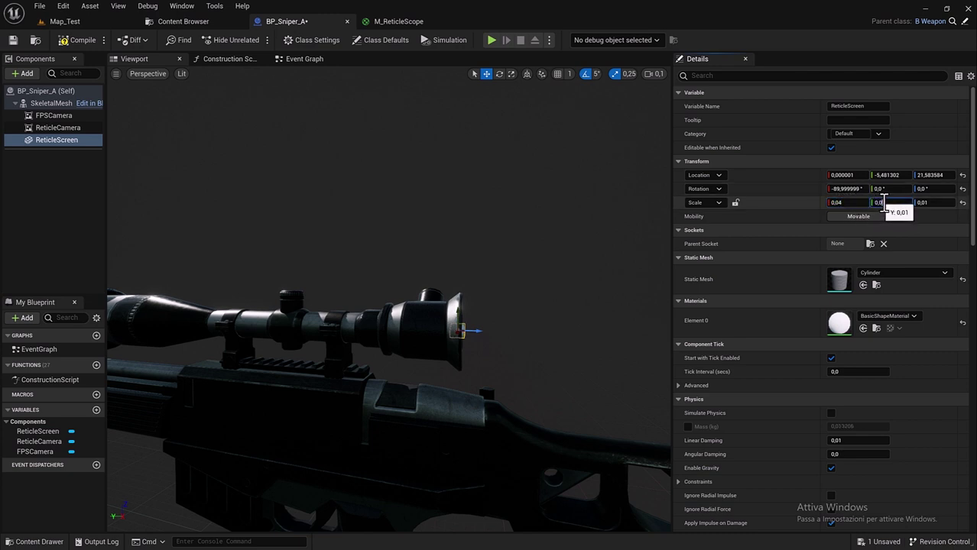
pyautogui.write('0,04')
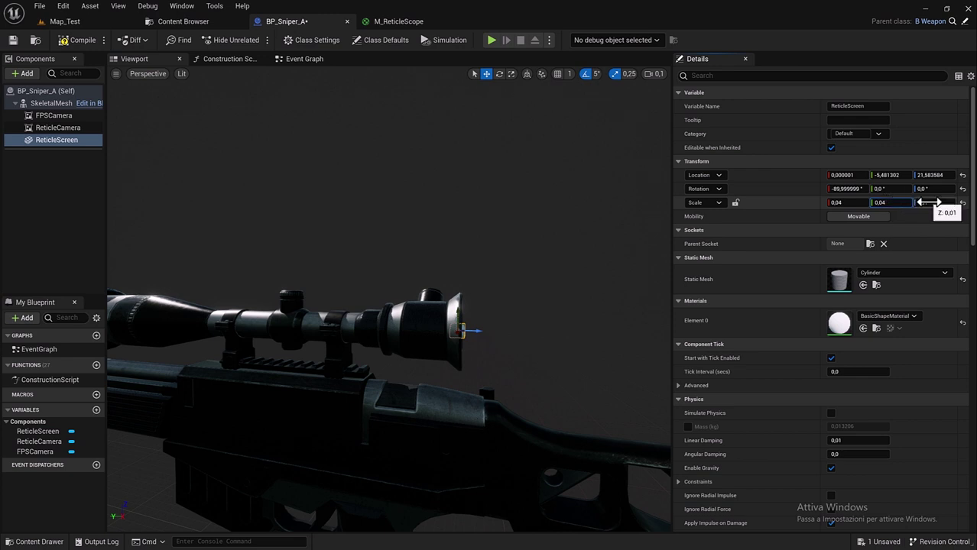
pyautogui.click(928, 203)
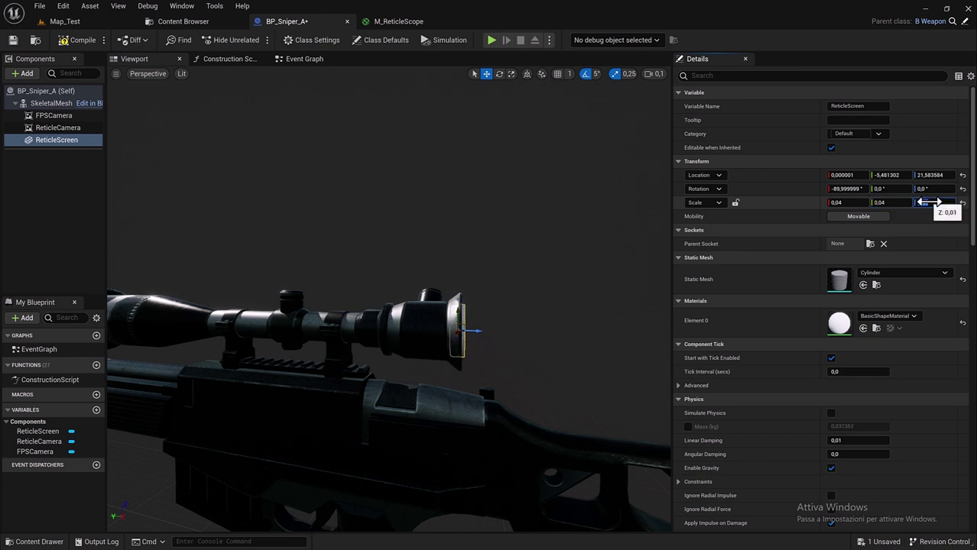
pyautogui.write('0,0')
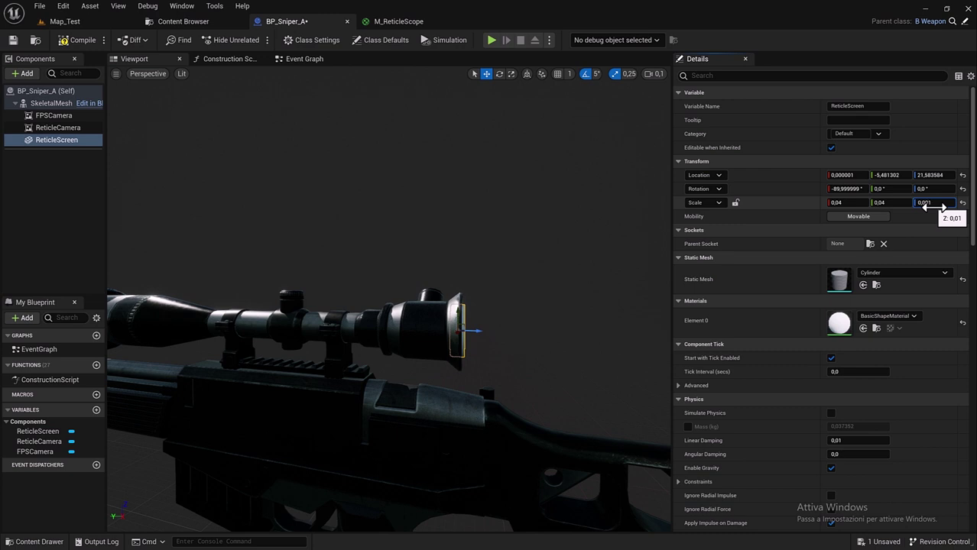
pyautogui.press('Return')
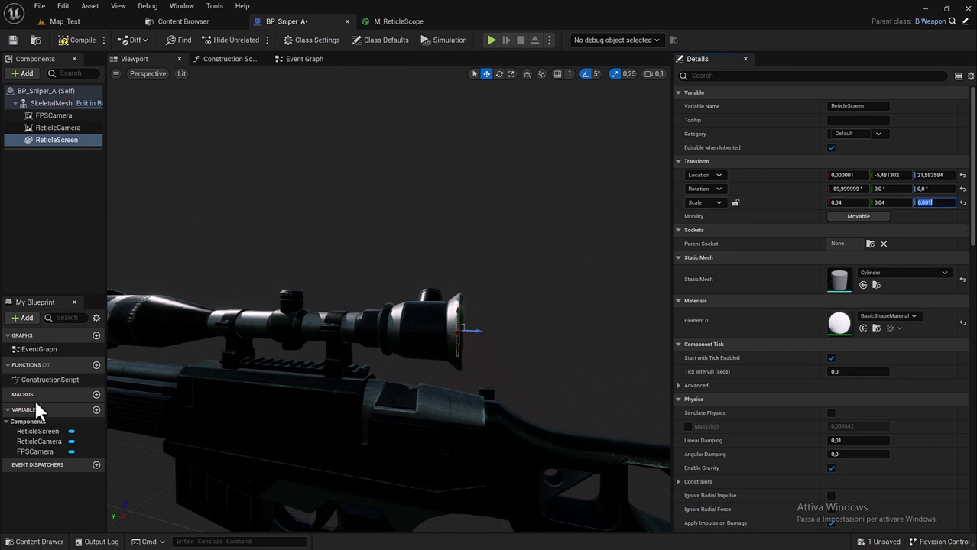
# - Nudge the ReticleScreen disc and try a 0,07 scale on X and Y
pyautogui.moveTo(322, 336); pyautogui.dragTo(322, 336, button='right')
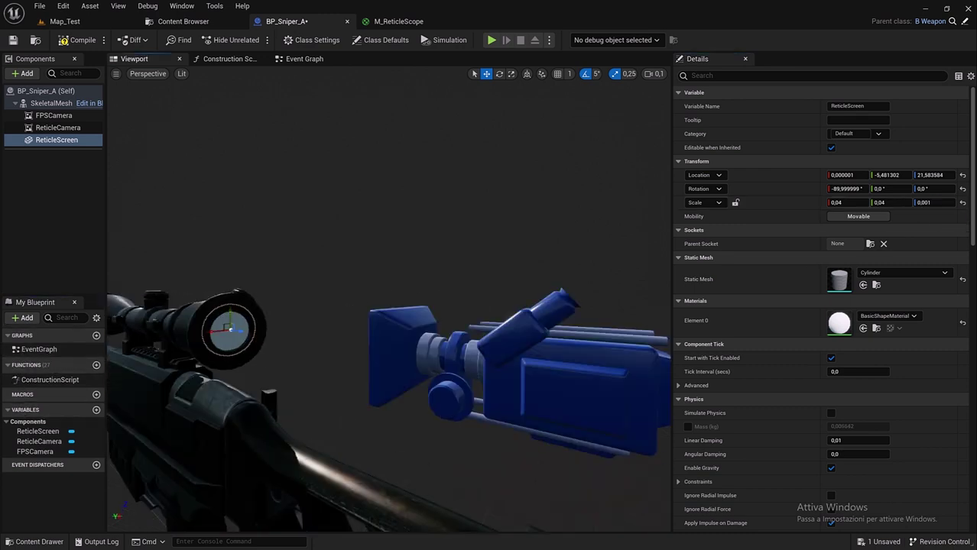
pyautogui.moveTo(404, 312); pyautogui.dragTo(403, 312, button='right')
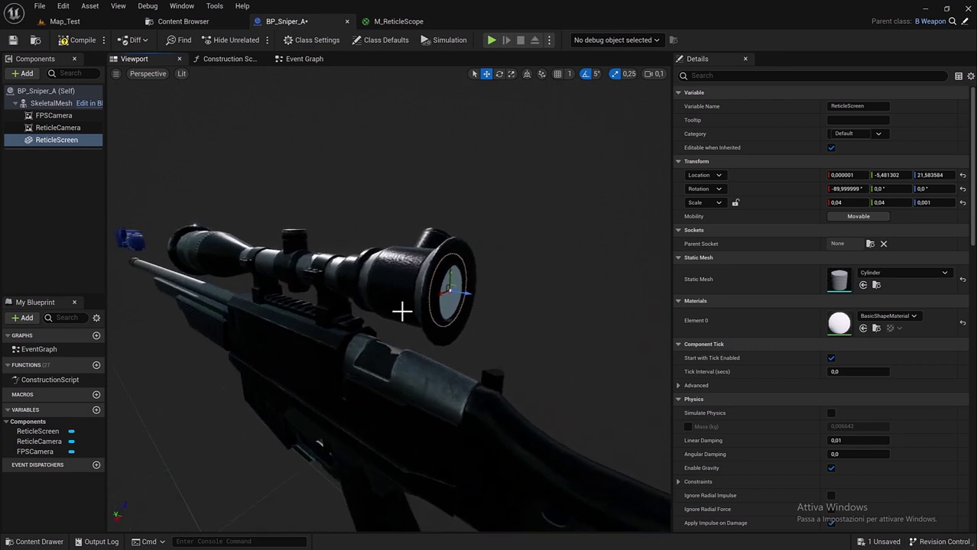
pyautogui.moveTo(465, 293); pyautogui.dragTo(463, 293)
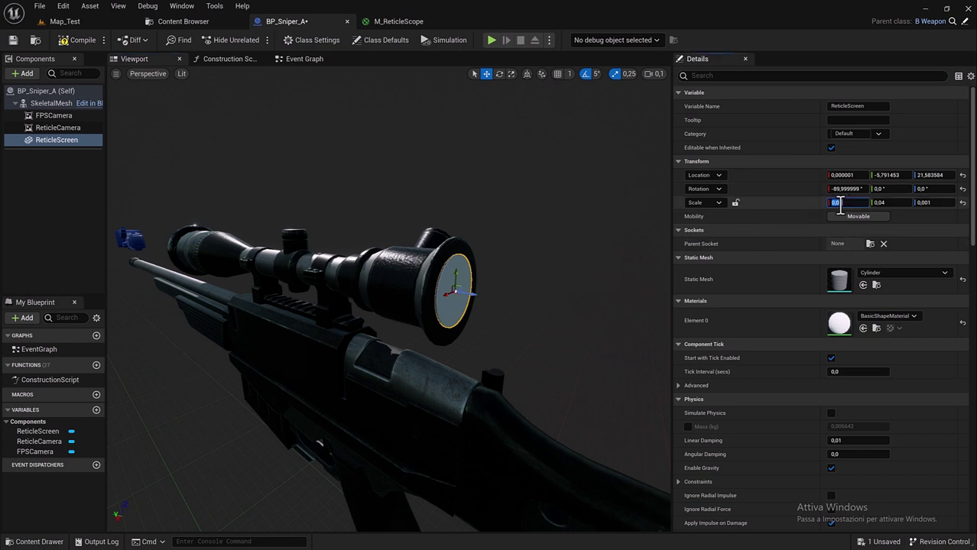
pyautogui.write('0,07')
pyautogui.click(886, 202)
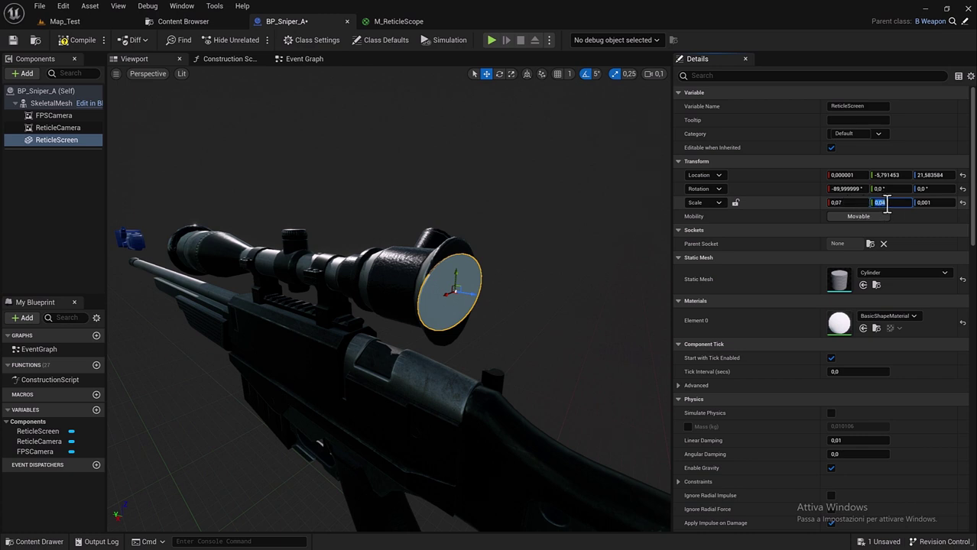
pyautogui.write('0,07')
pyautogui.click(835, 203)
pyautogui.write('0,06')
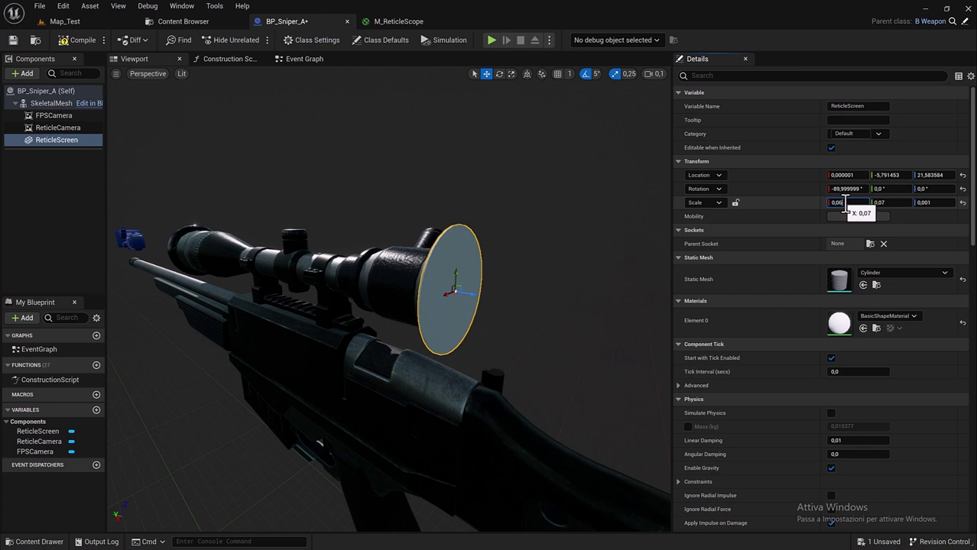
# - Try 0,06 for the disc's X and Y scale, then settle on 0,05 for both
pyautogui.click(889, 203)
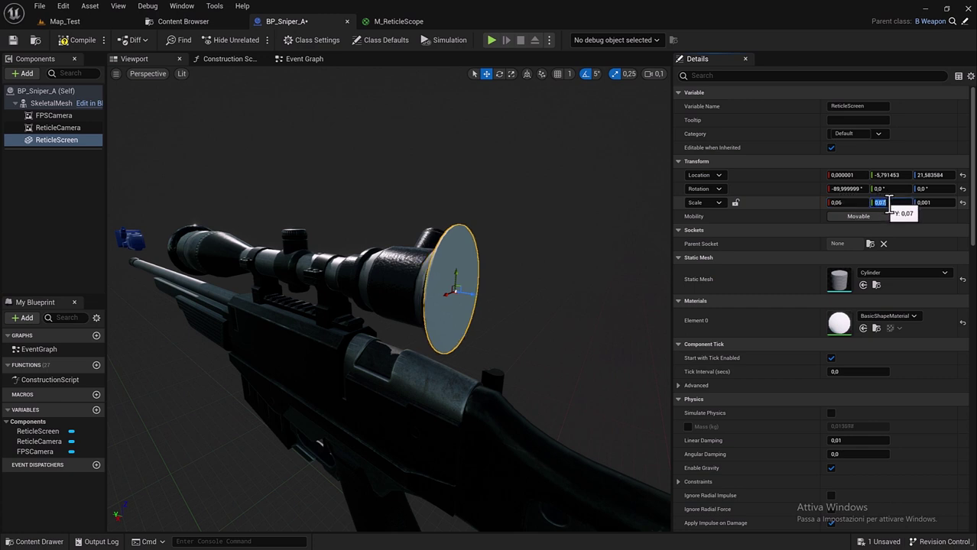
pyautogui.write('0,06')
pyautogui.click(859, 202)
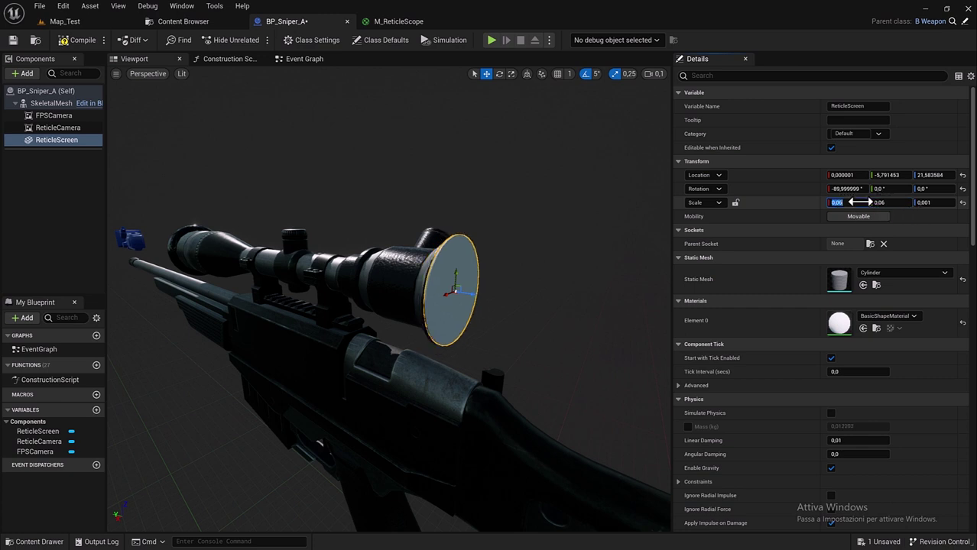
pyautogui.click(841, 203)
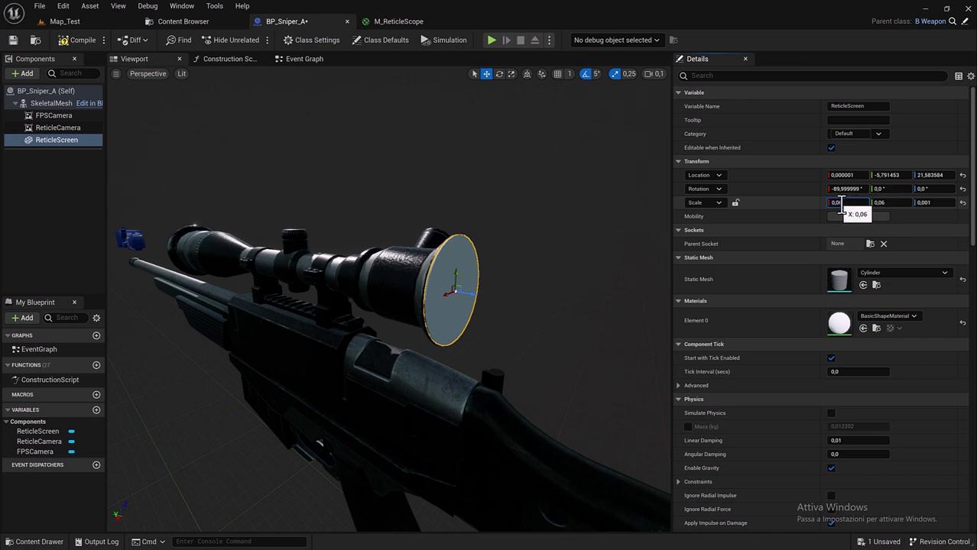
pyautogui.moveTo(840, 202); pyautogui.dragTo(849, 203)
pyautogui.write('5')
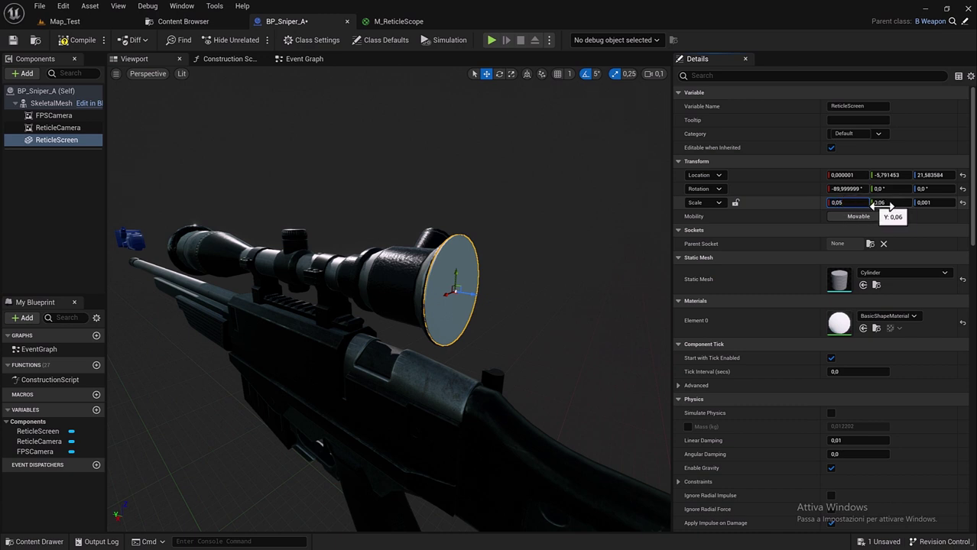
pyautogui.click(896, 203)
pyautogui.write('5')
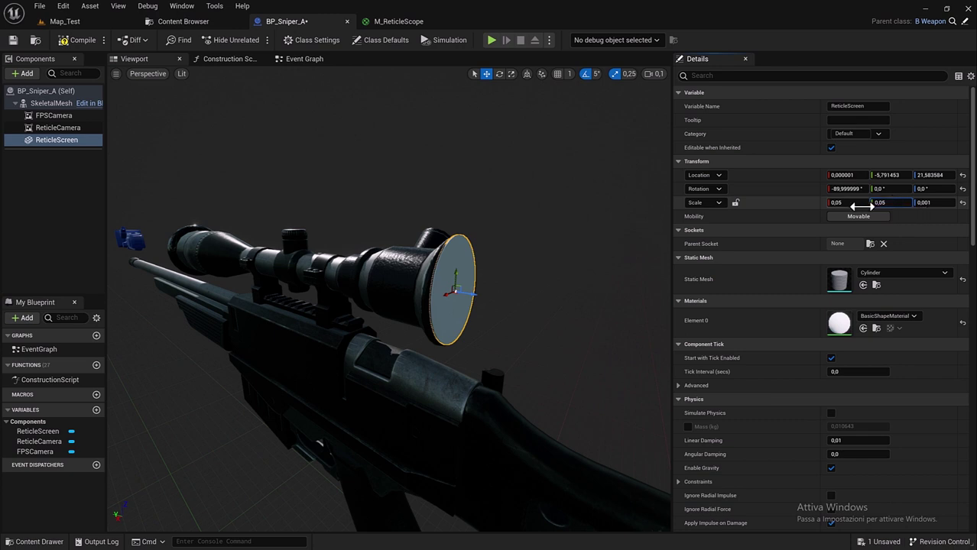
pyautogui.press('Return')
# - Zero the ReticleScreen's location and raise its Z to 21, then 22, inside the scope
pyautogui.moveTo(504, 263); pyautogui.dragTo(344, 263)
pyautogui.click(848, 175)
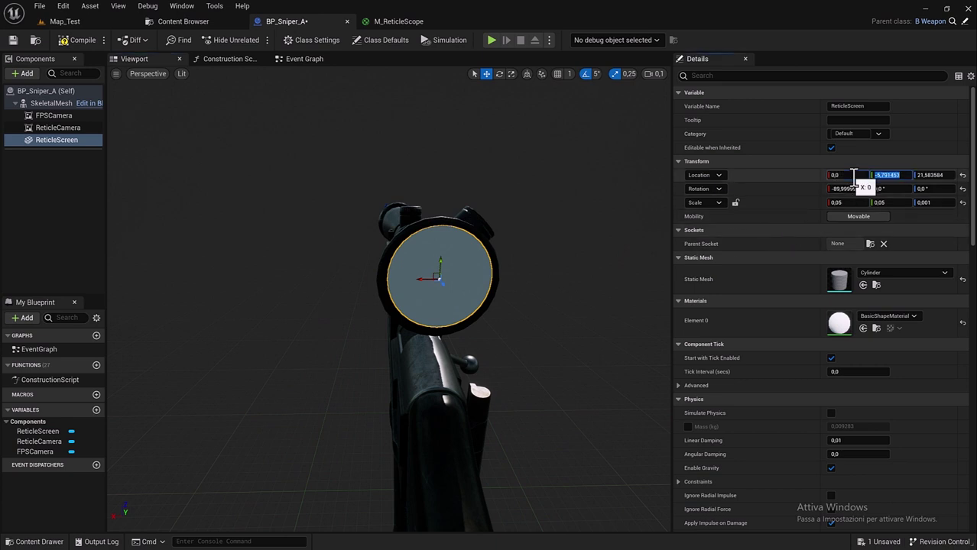
pyautogui.click(892, 175)
pyautogui.write('0')
pyautogui.press('Tab')
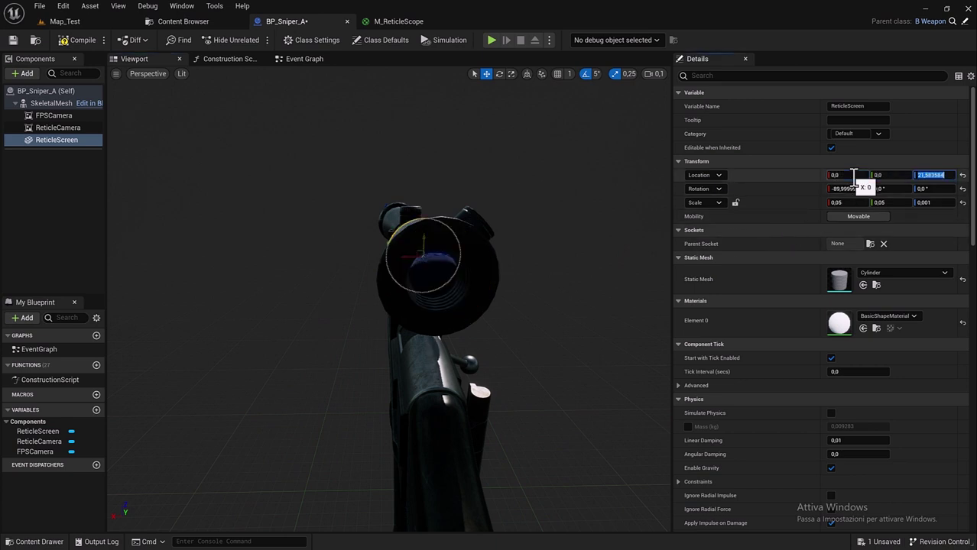
pyautogui.write('0')
pyautogui.press('Return')
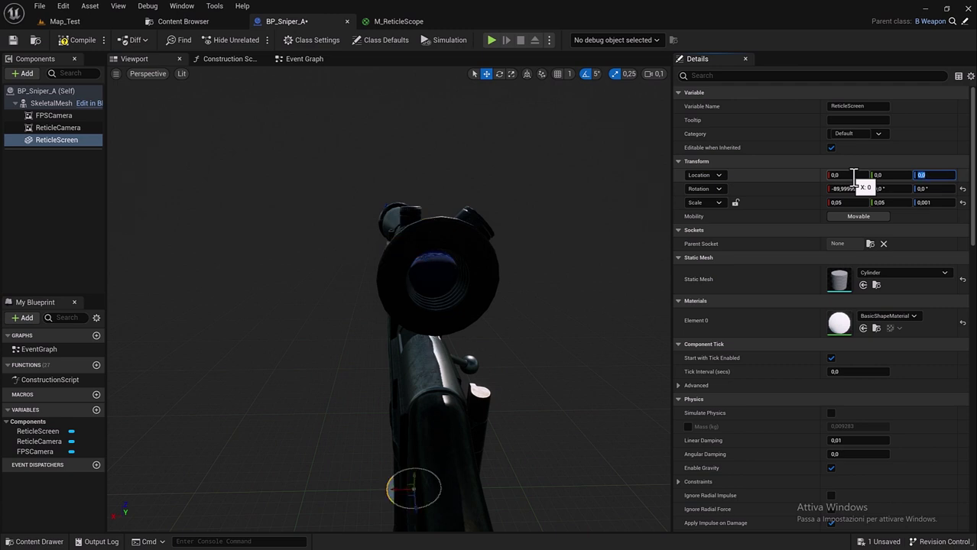
pyautogui.write('21')
pyautogui.press('Return')
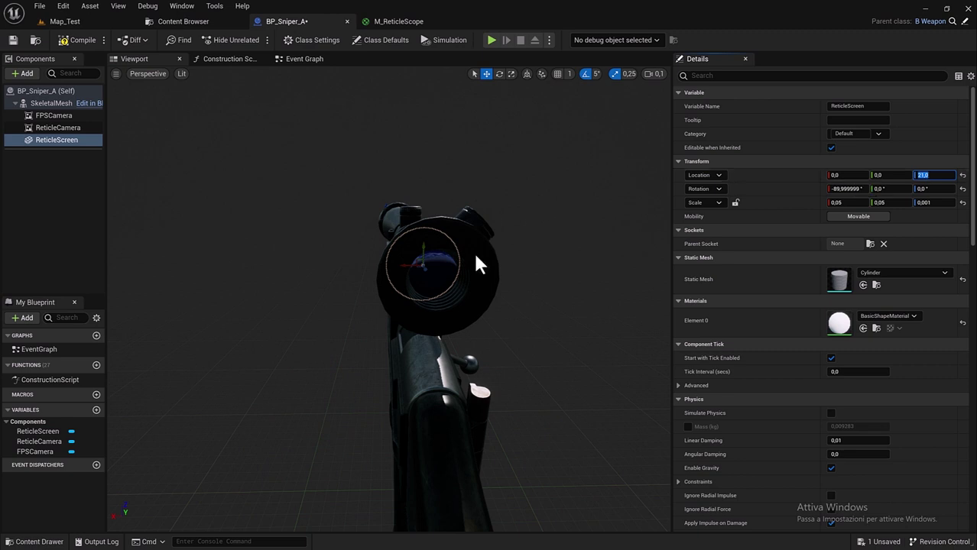
pyautogui.moveTo(473, 250); pyautogui.dragTo(534, 292)
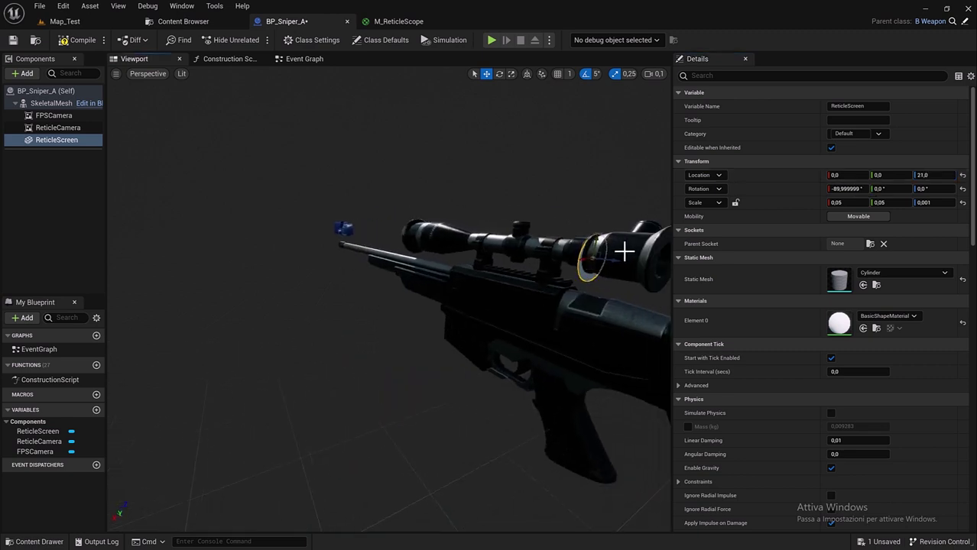
pyautogui.click(925, 177)
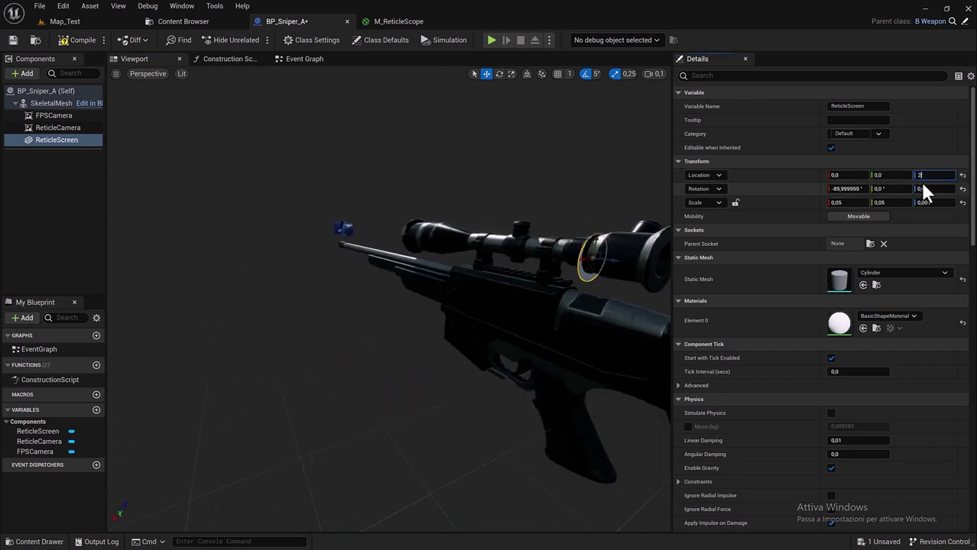
pyautogui.write('2')
pyautogui.press('Return')
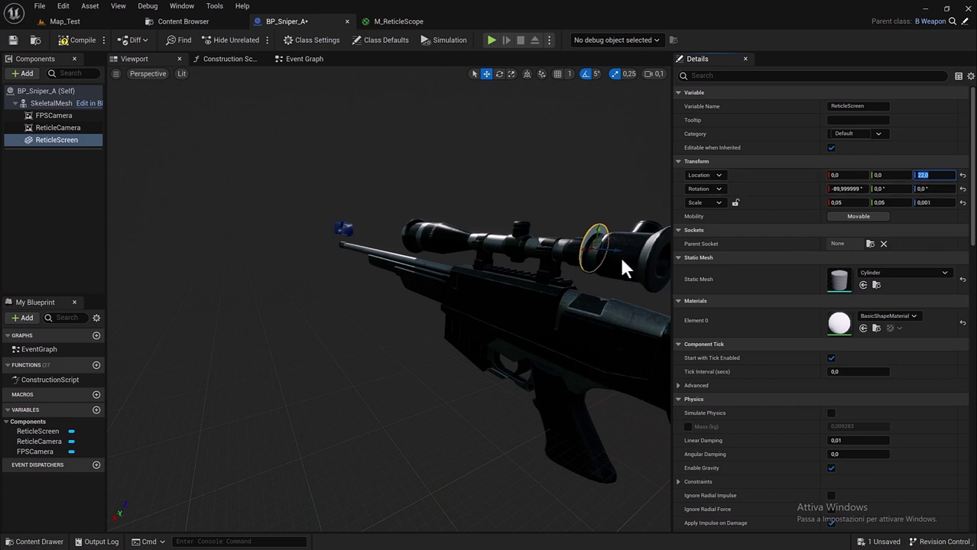
# - Slide and lower the reticle disc along the scope axis, checking it from several angles
pyautogui.moveTo(615, 249); pyautogui.dragTo(667, 251)
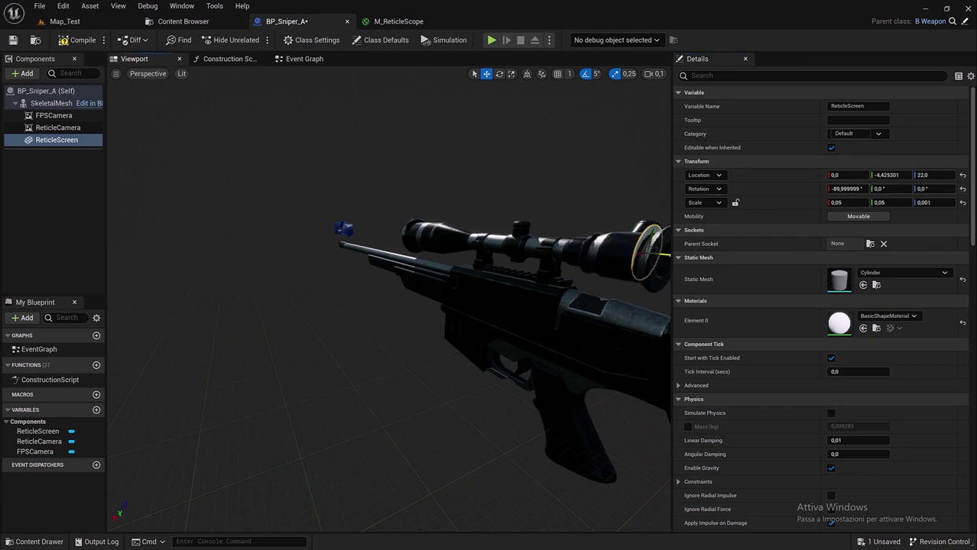
pyautogui.moveTo(666, 251)
pyautogui.mouseDown(button='right')
pyautogui.moveTo(536, 275)
pyautogui.moveTo(581, 178)
pyautogui.mouseUp(button='right')
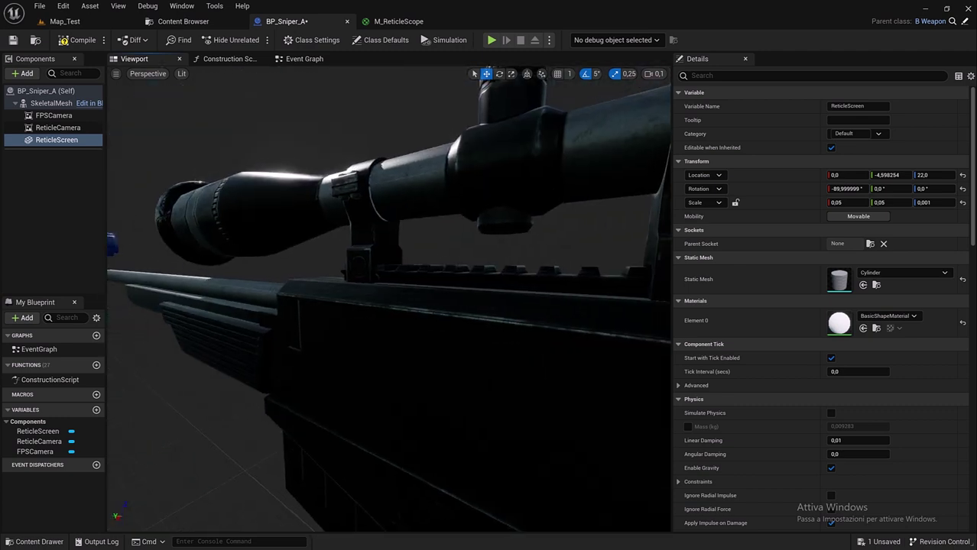
pyautogui.moveTo(518, 229); pyautogui.dragTo(376, 218, button='right')
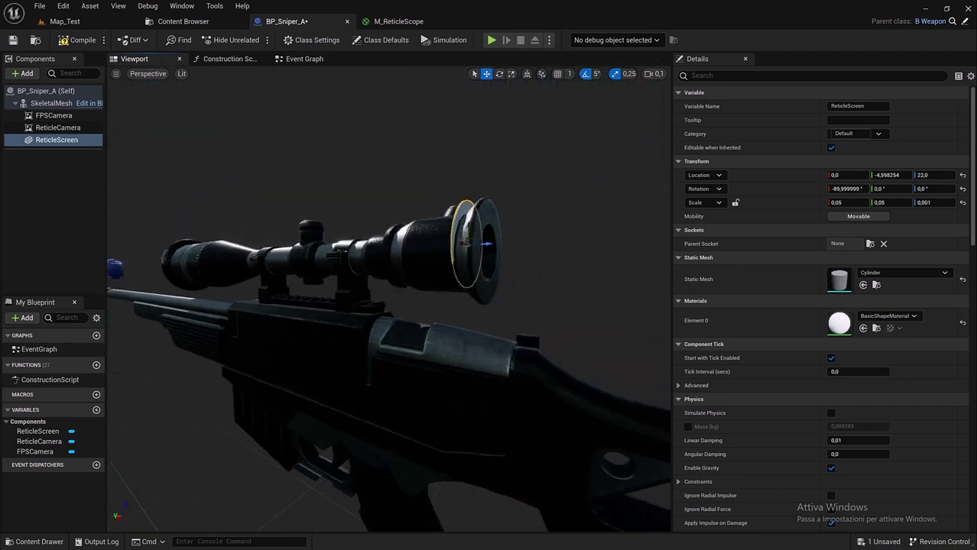
pyautogui.moveTo(342, 231); pyautogui.dragTo(359, 233)
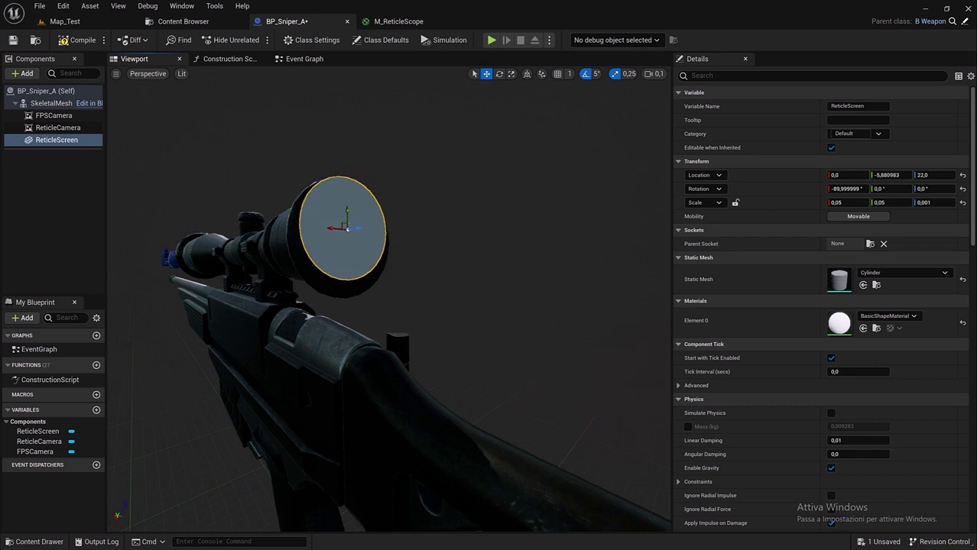
pyautogui.moveTo(267, 221); pyautogui.dragTo(382, 225, button='right')
pyautogui.moveTo(185, 223); pyautogui.dragTo(165, 245)
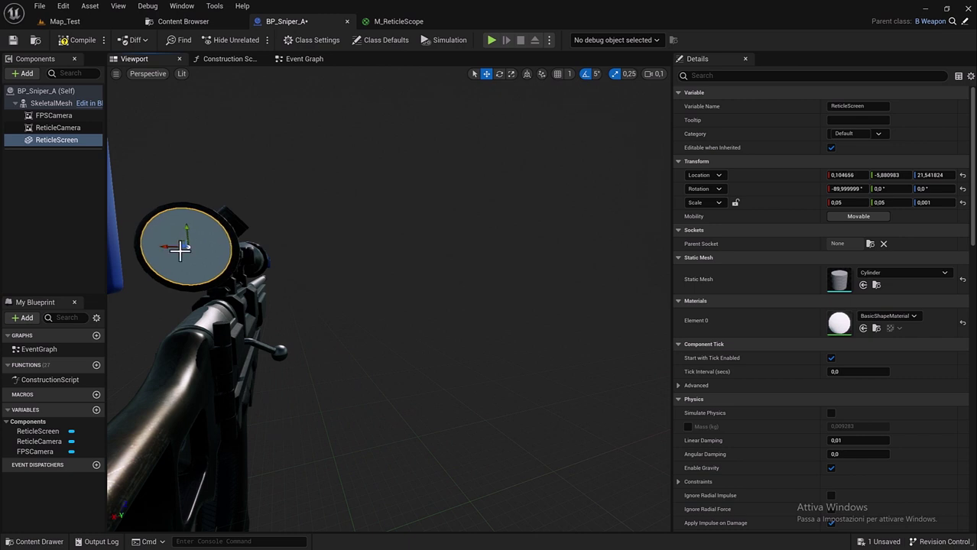
pyautogui.moveTo(180, 249); pyautogui.dragTo(180, 249, button='right')
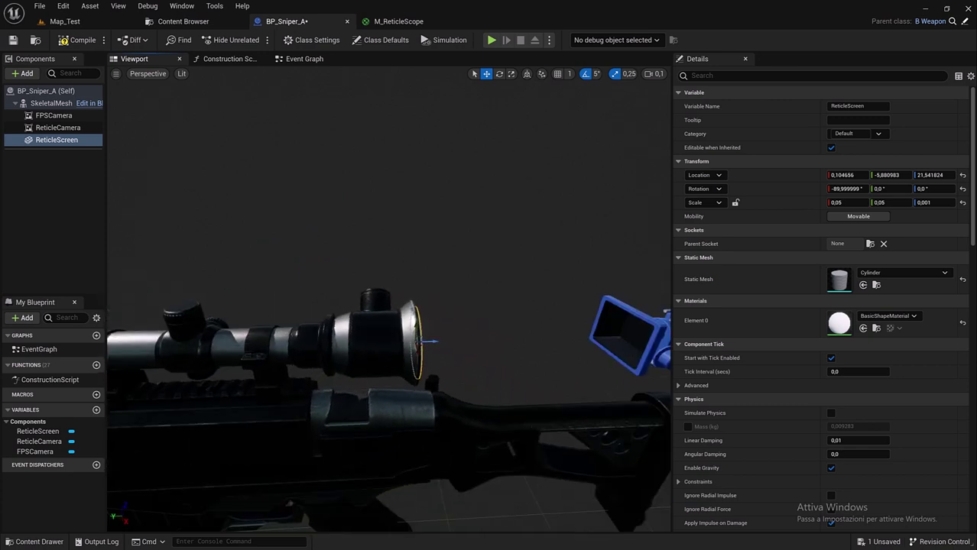
pyautogui.moveTo(223, 342); pyautogui.dragTo(223, 342, button='right')
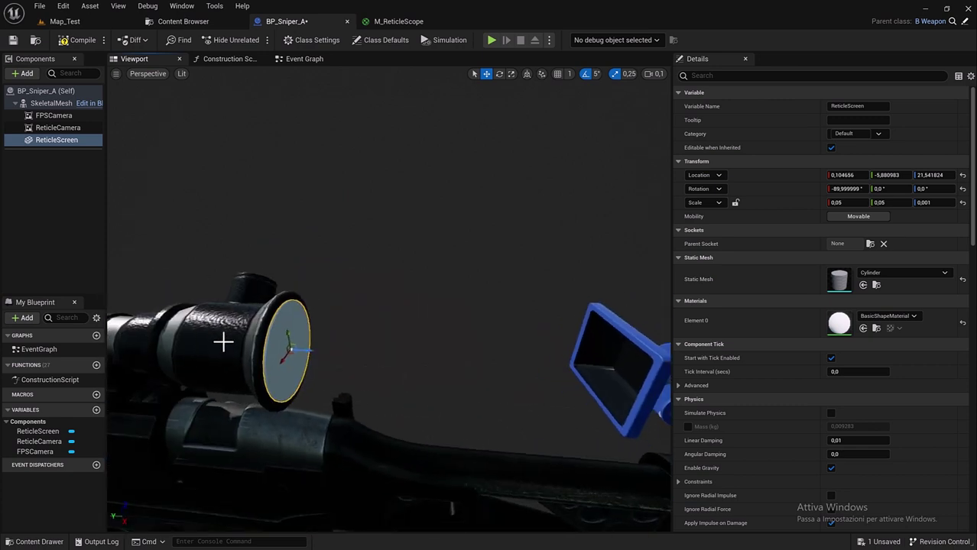
# - Reselect the disc and nudge it along Y to sit flush on the front lens at -5.778468
pyautogui.moveTo(310, 351); pyautogui.dragTo(308, 351)
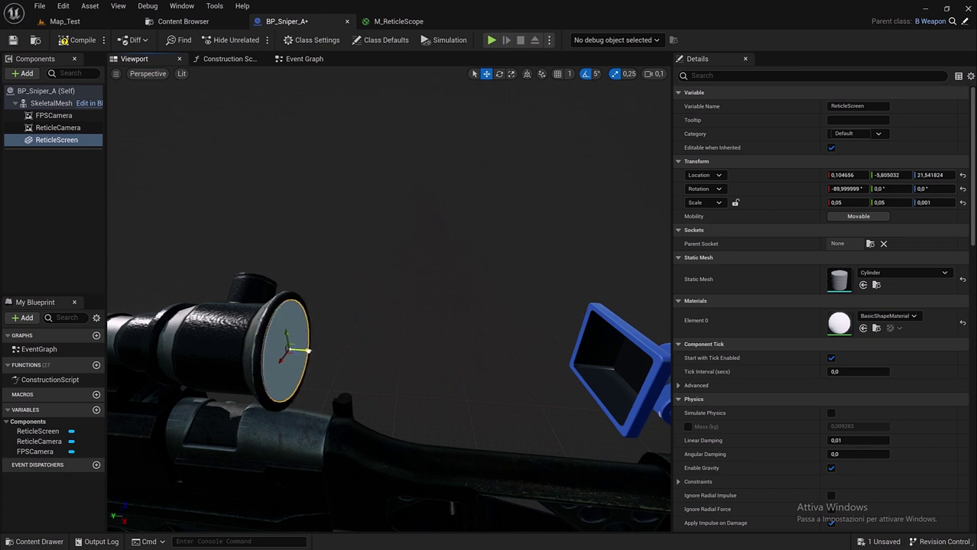
pyautogui.click(308, 351)
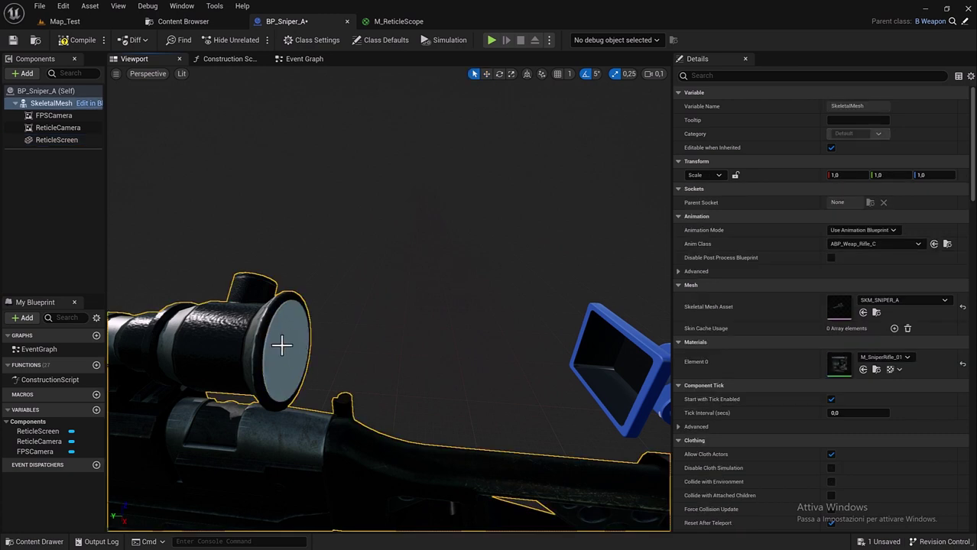
pyautogui.click(281, 345)
pyautogui.press('w')
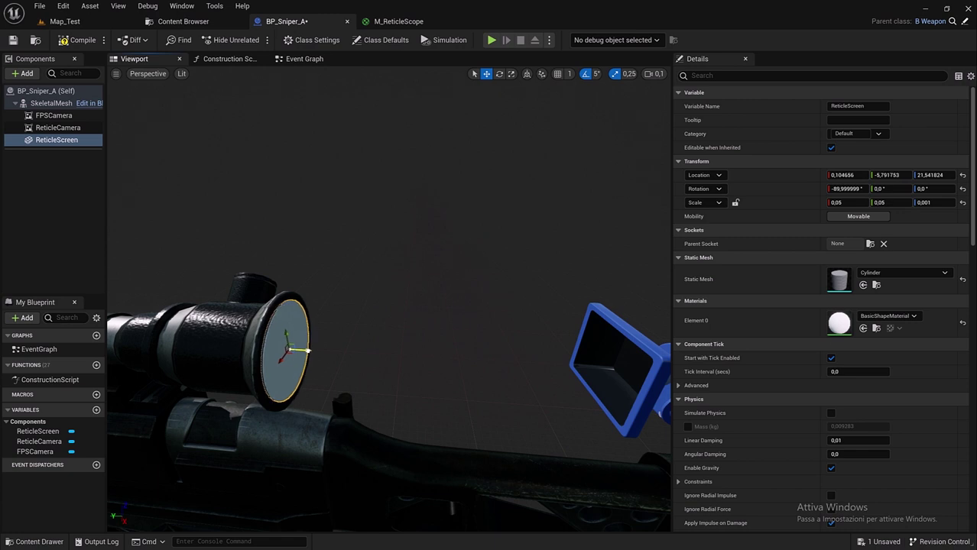
pyautogui.moveTo(306, 351); pyautogui.dragTo(303, 351)
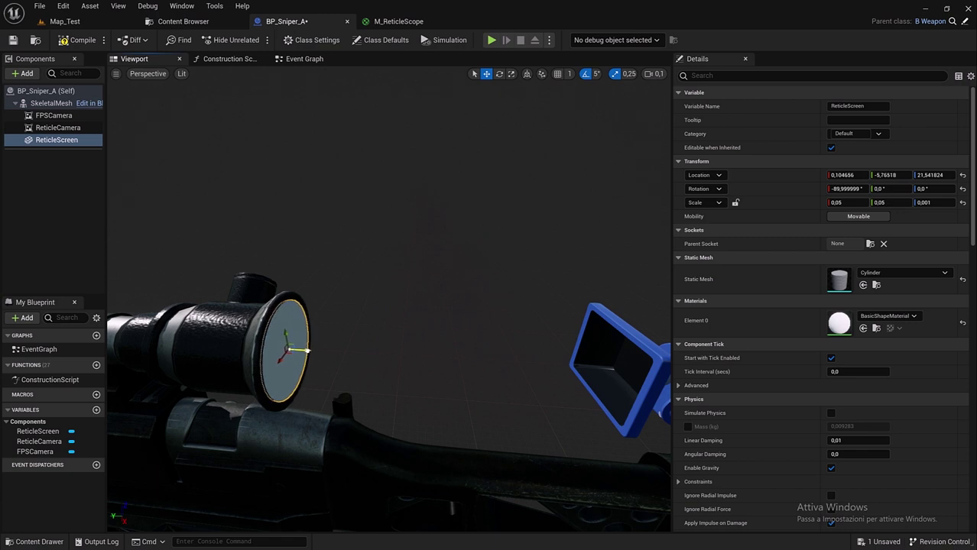
pyautogui.hotkey('ctrl', 'z')
pyautogui.moveTo(350, 358); pyautogui.dragTo(397, 336, button='right')
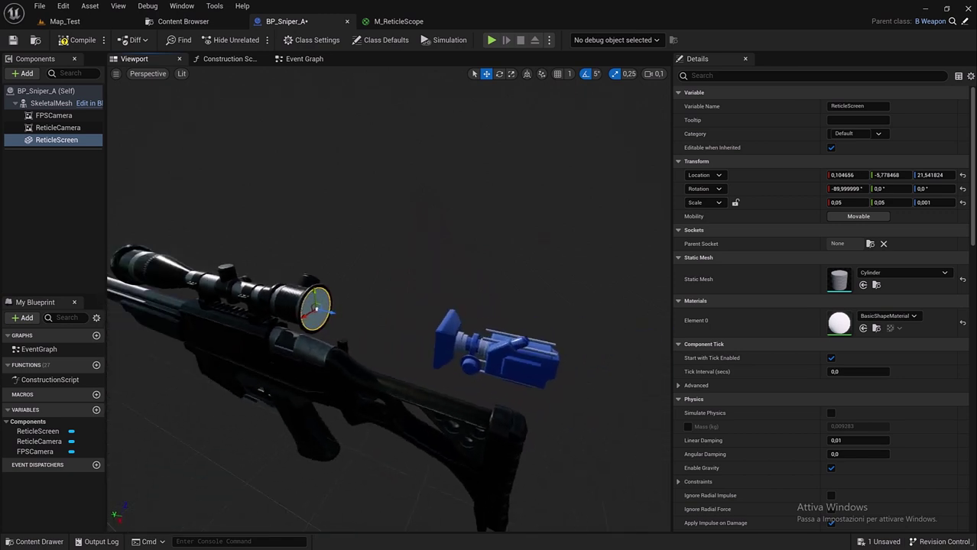
# - Assign M_ReticleScope as ReticleScreen's Element 0 material, replacing BasicShapeMaterial
pyautogui.click(162, 20)
pyautogui.click(161, 172)
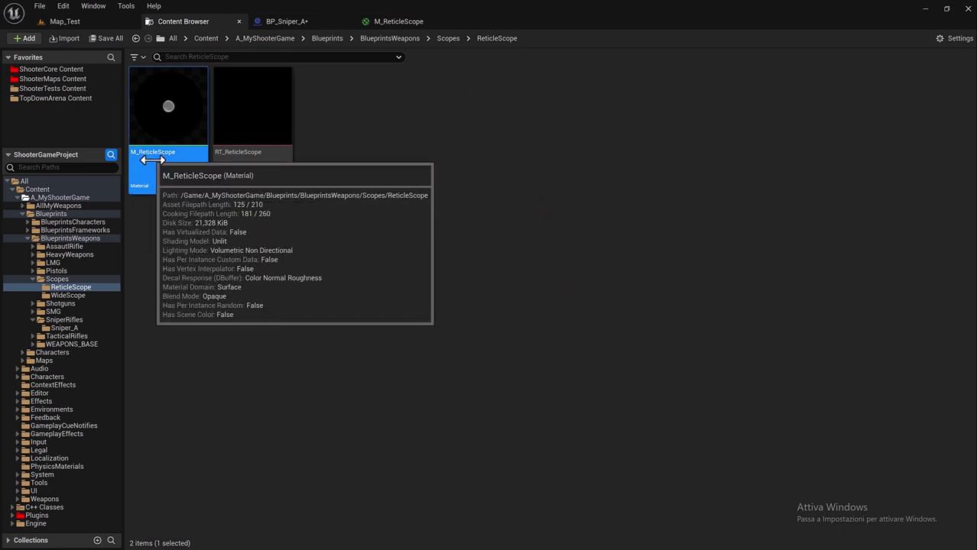
pyautogui.click(298, 23)
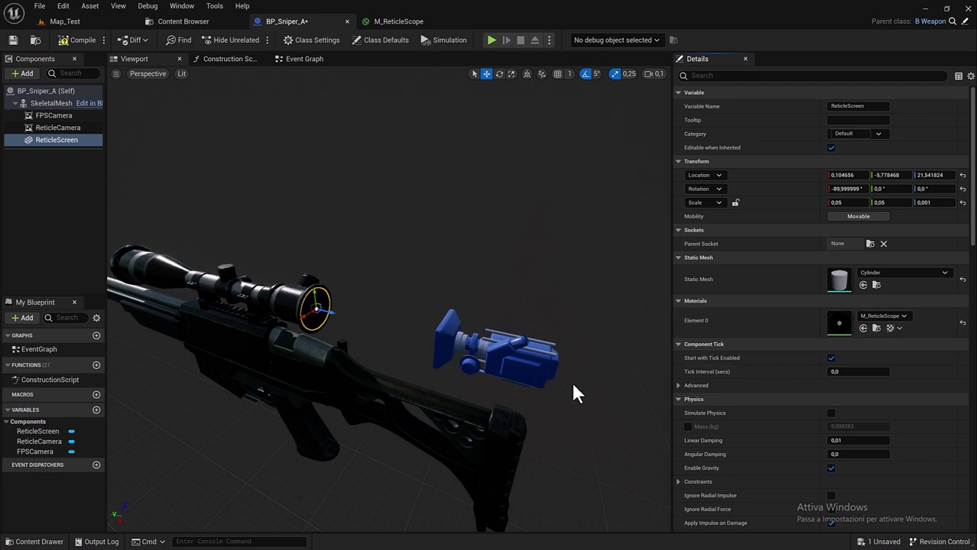
pyautogui.moveTo(469, 296); pyautogui.dragTo(461, 304)
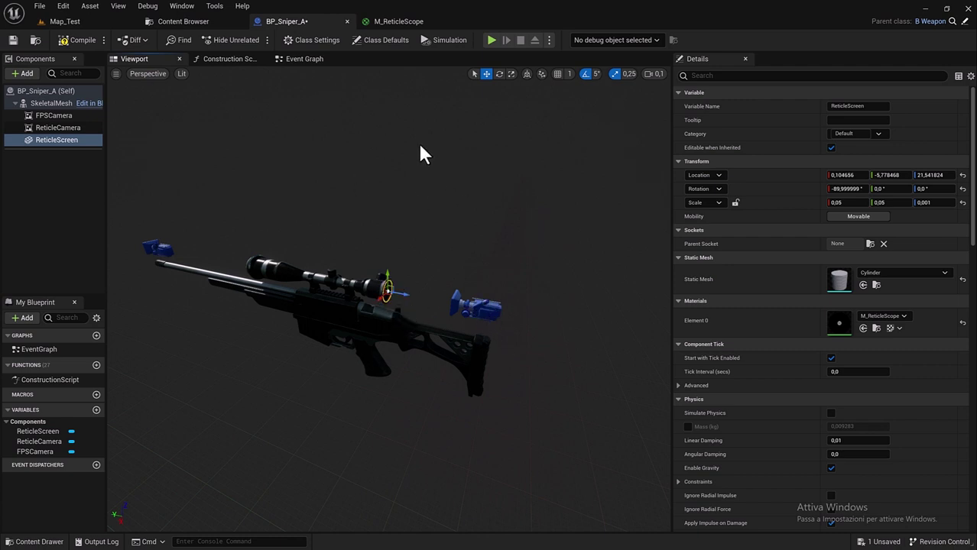
# - Compile BP_Sniper_A and walk onto the sniper rifle pad in play mode
pyautogui.click(74, 44)
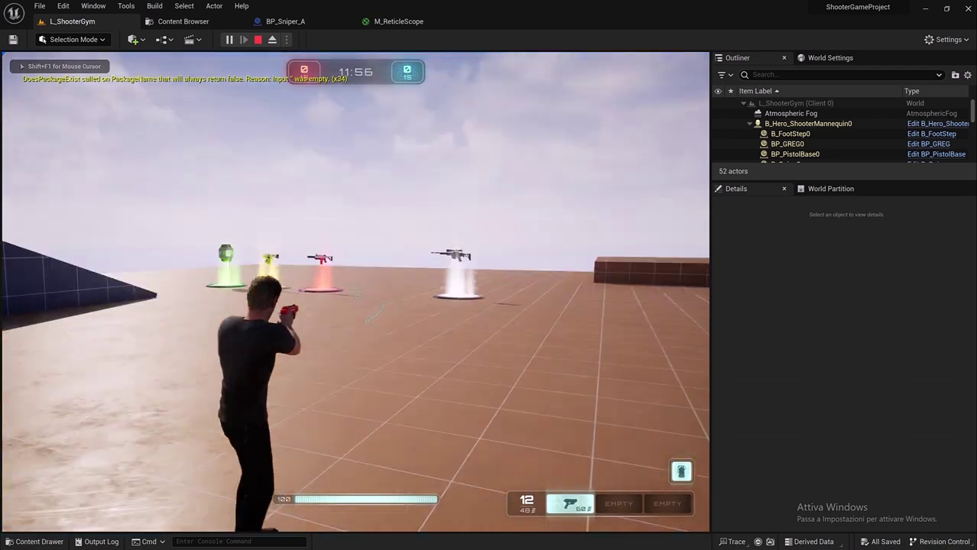
pyautogui.press('w')
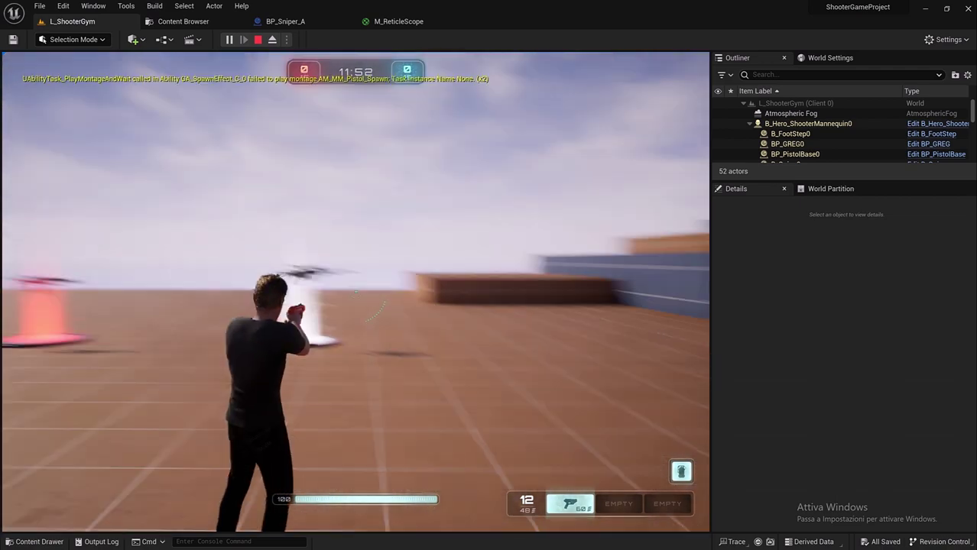
pyautogui.press('w')
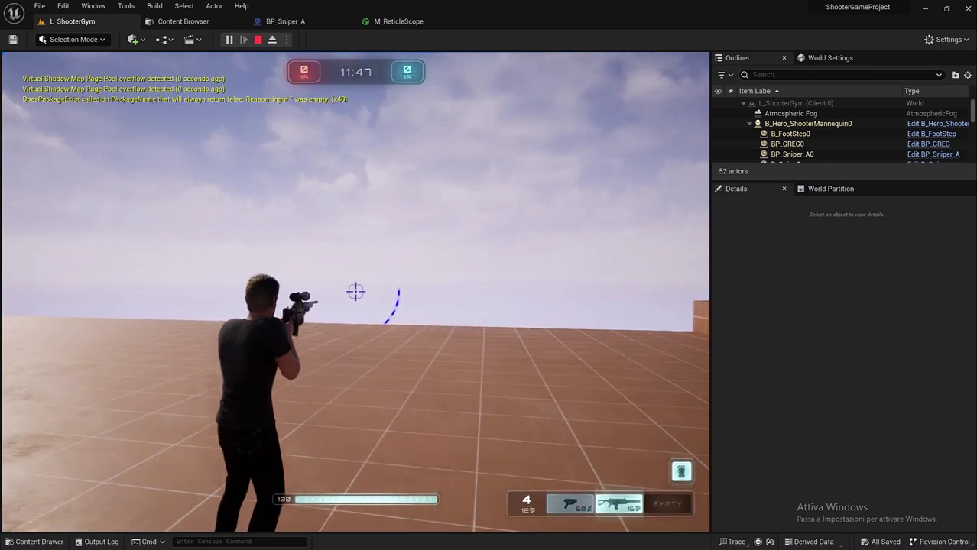
pyautogui.press('w')
# - Run across the range, aim down the sniper scope, then stop the play session
pyautogui.press('a')
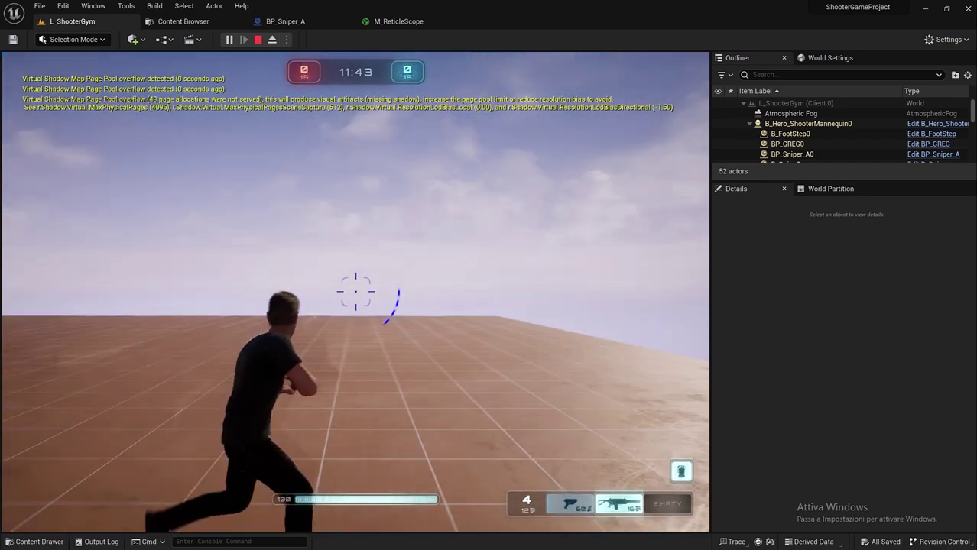
pyautogui.press('d')
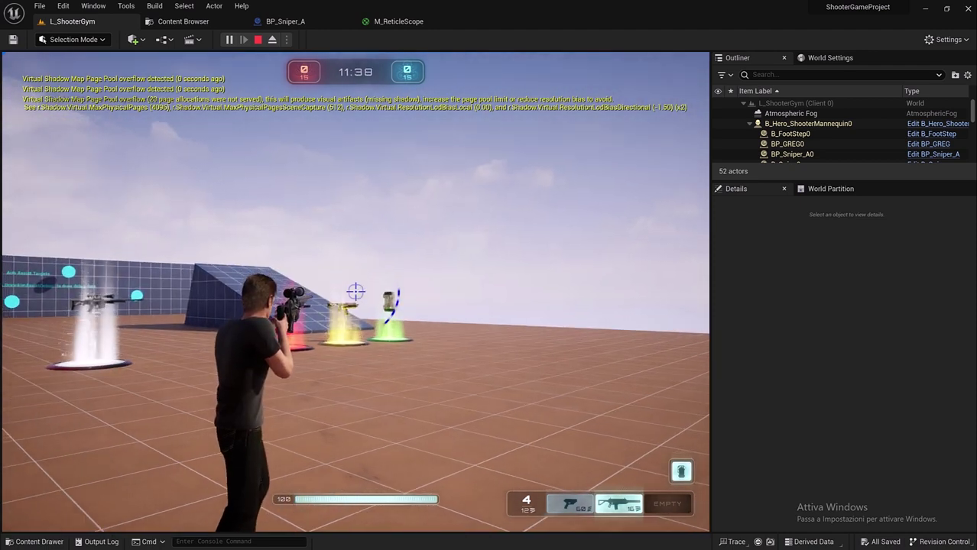
pyautogui.rightClick(355, 291)
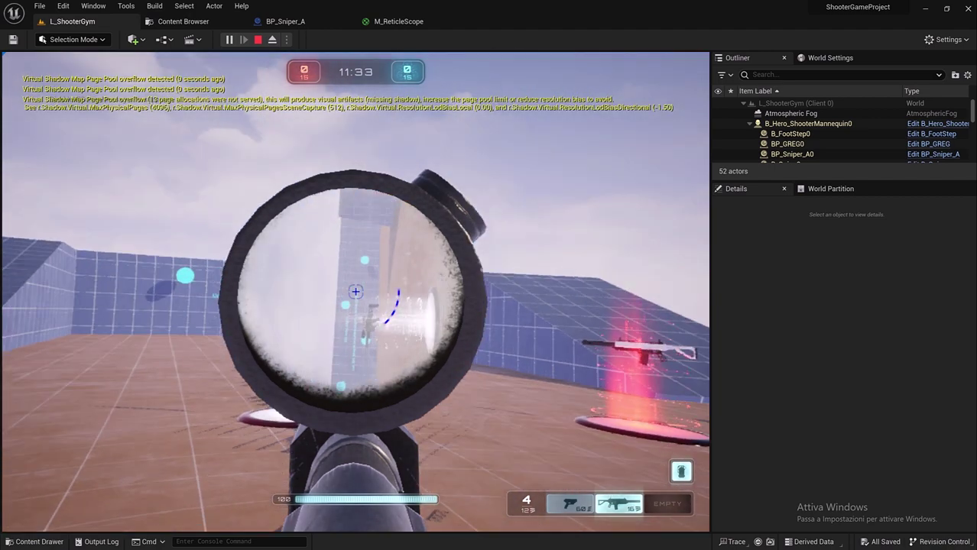
pyautogui.rightClick(356, 291)
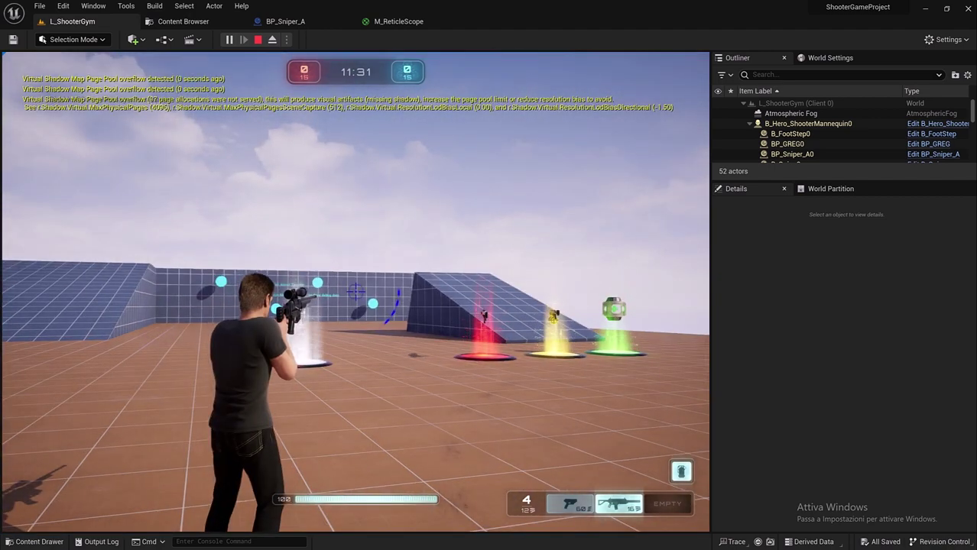
pyautogui.press('Escape')
pyautogui.click(392, 283)
# - Set the ReticleCamera's Field of View to 60 in BP_Sniper_A and go back to L_ShooterGym
pyautogui.click(279, 23)
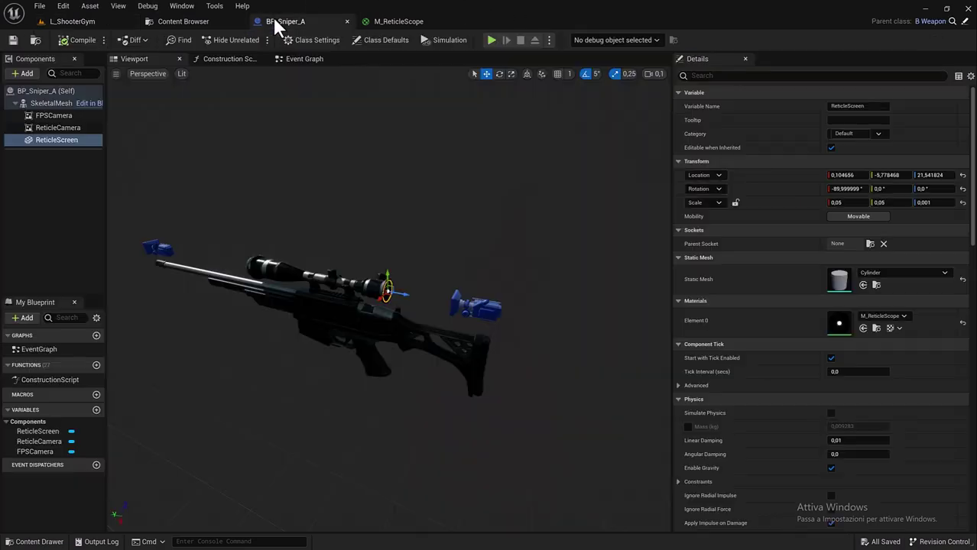
pyautogui.moveTo(422, 273); pyautogui.dragTo(459, 291, button='right')
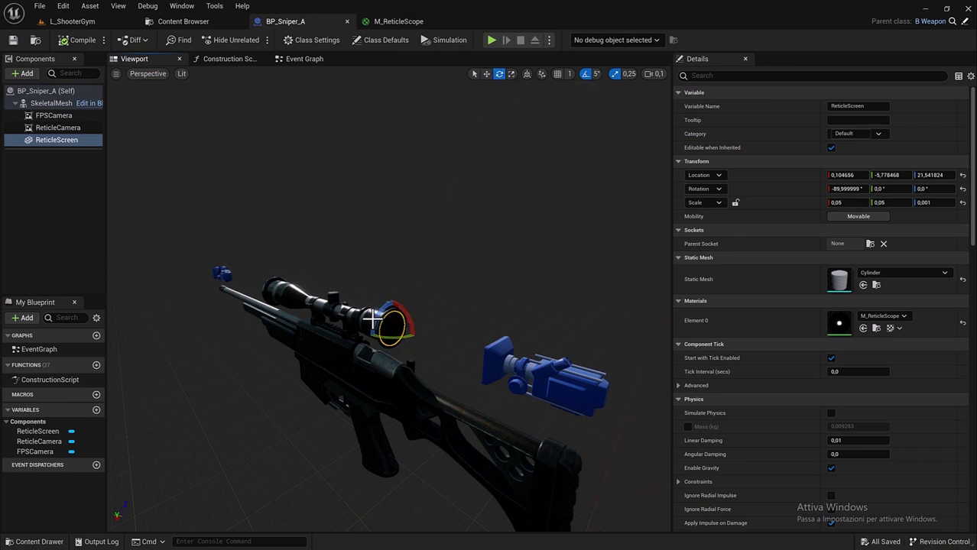
pyautogui.click(380, 320)
pyautogui.click(389, 326)
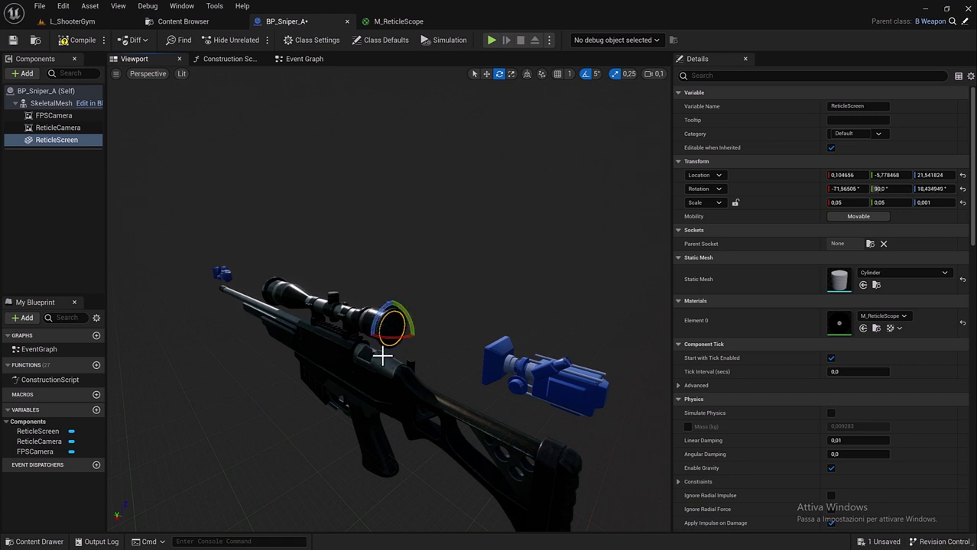
pyautogui.click(220, 272)
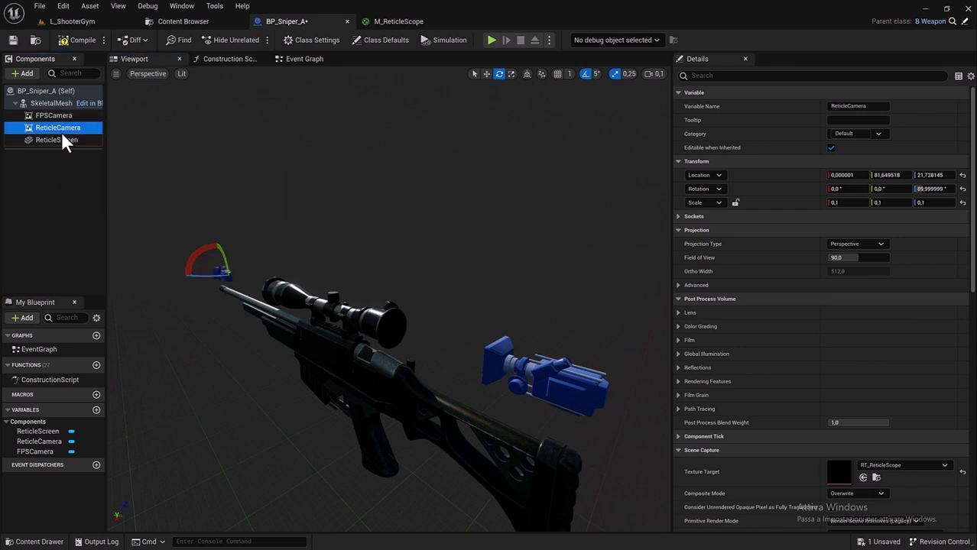
pyautogui.keyDown('alt'); pyautogui.moveTo(151, 195); pyautogui.dragTo(151, 195); pyautogui.keyUp('alt')
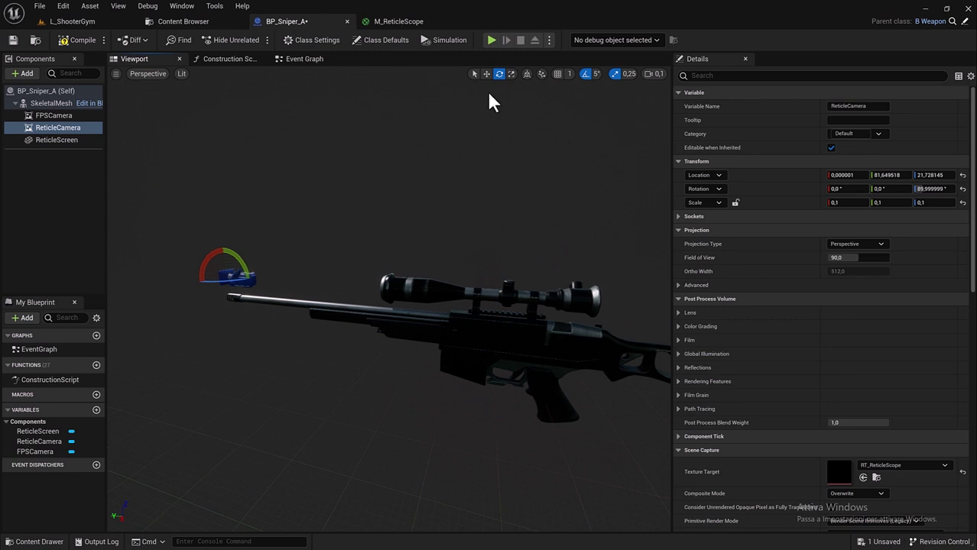
pyautogui.click(486, 74)
pyautogui.write('60')
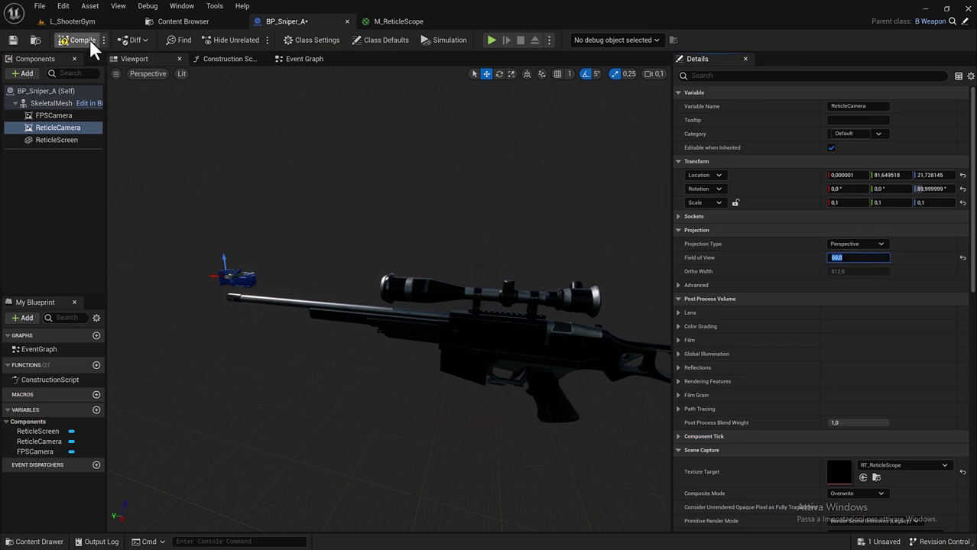
pyautogui.click(73, 21)
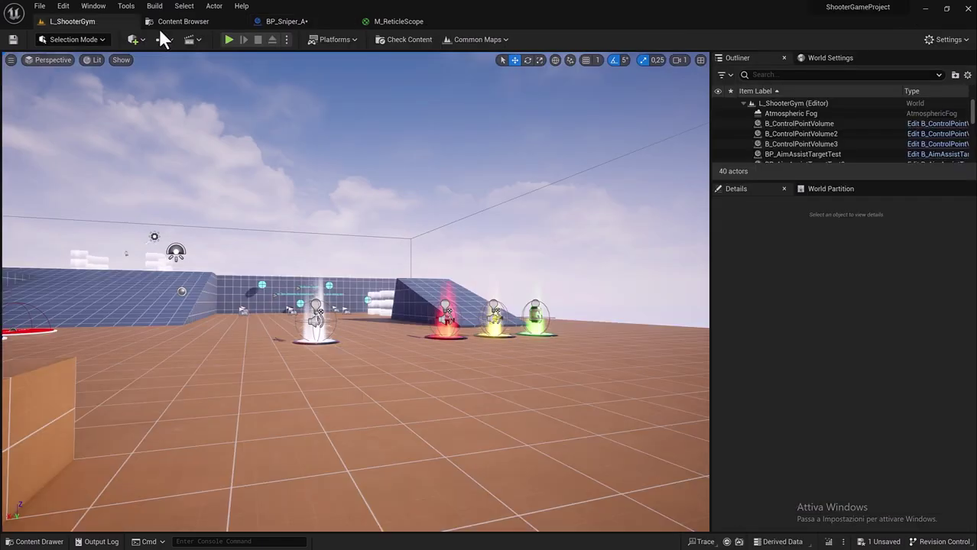
# - Play L_ShooterGym, pick up the sniper, aim through the 60-FOV scope, then stop the session
pyautogui.click(228, 40)
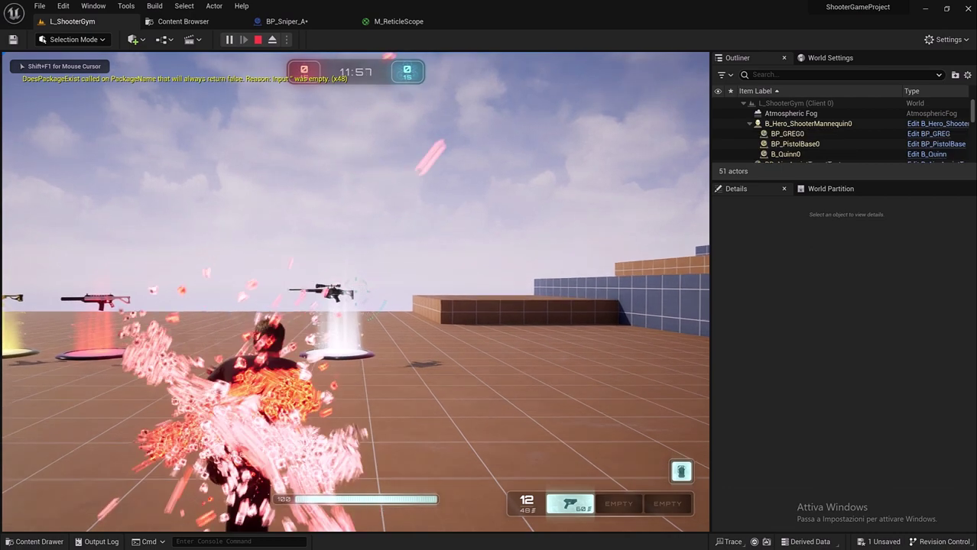
pyautogui.press('w')
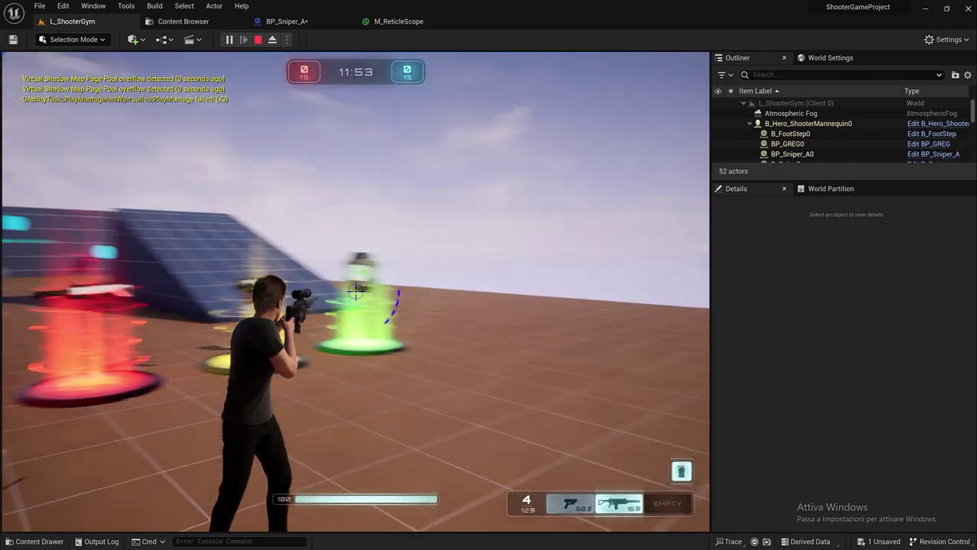
pyautogui.rightClick(356, 291)
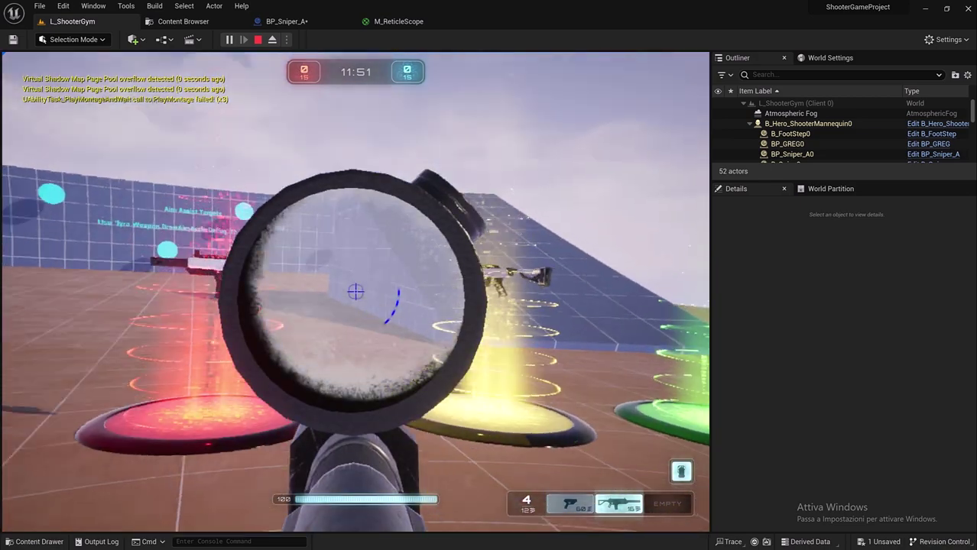
pyautogui.press('s')
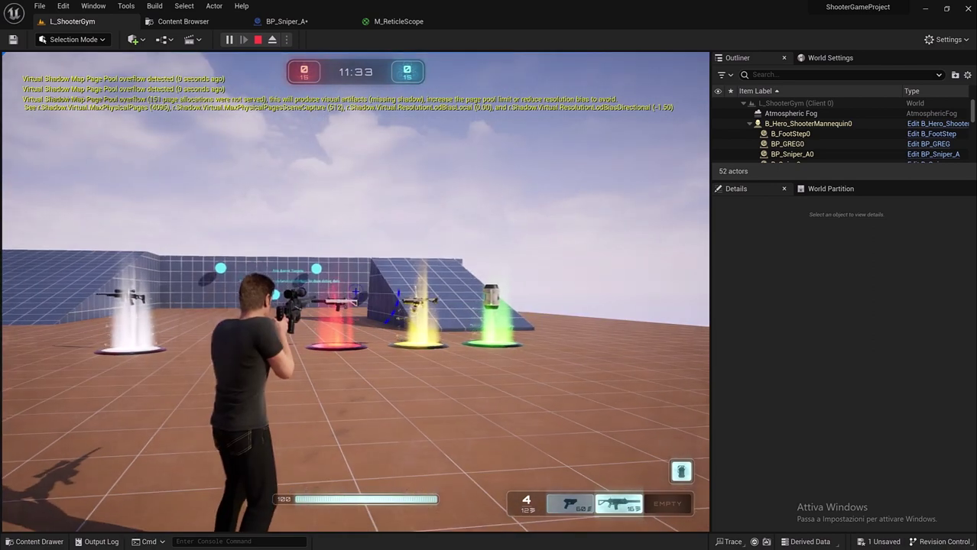
pyautogui.press('Escape')
pyautogui.click(365, 309)
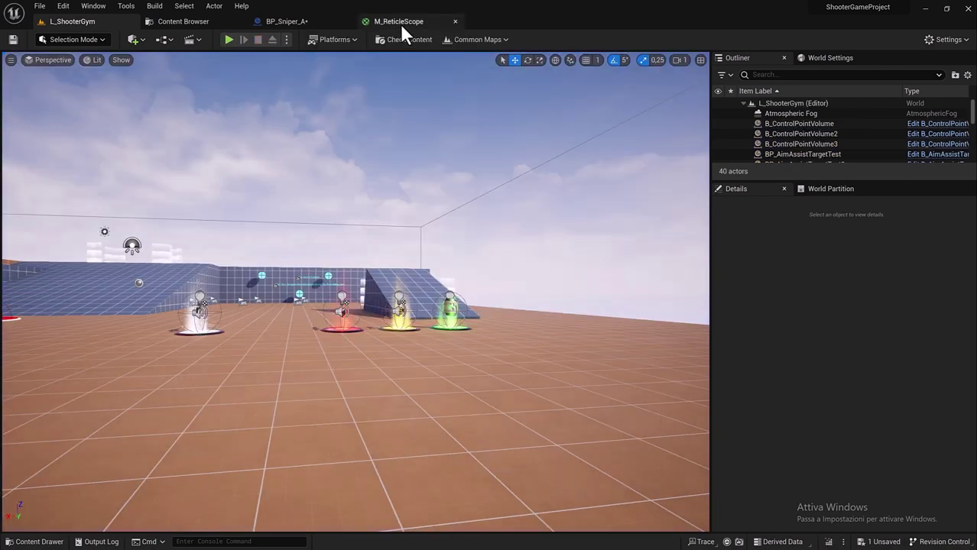
# - Close the M_ReticleScope editor, compile BP_Sniper_A with a field of view of 25, and start Play
pyautogui.click(400, 23)
pyautogui.click(300, 20)
pyautogui.click(413, 22)
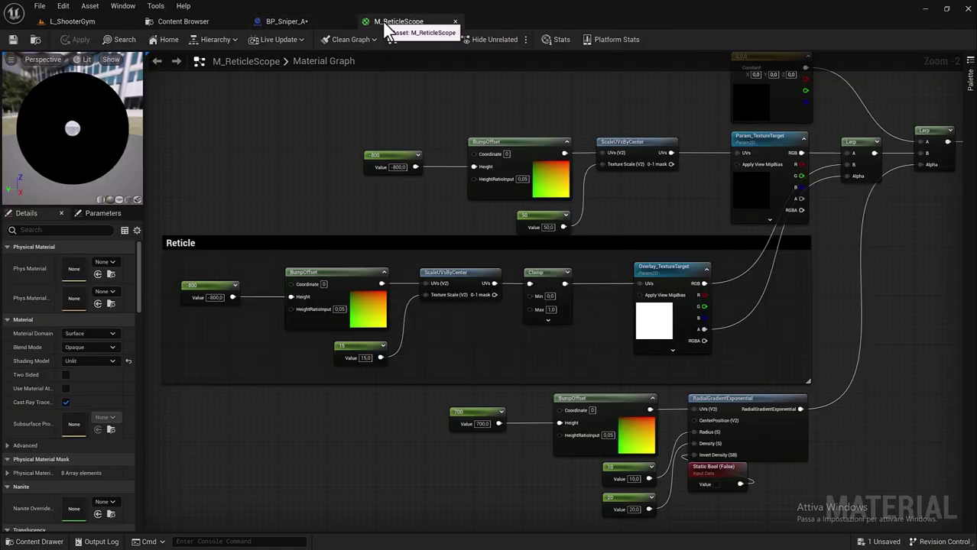
pyautogui.click(455, 20)
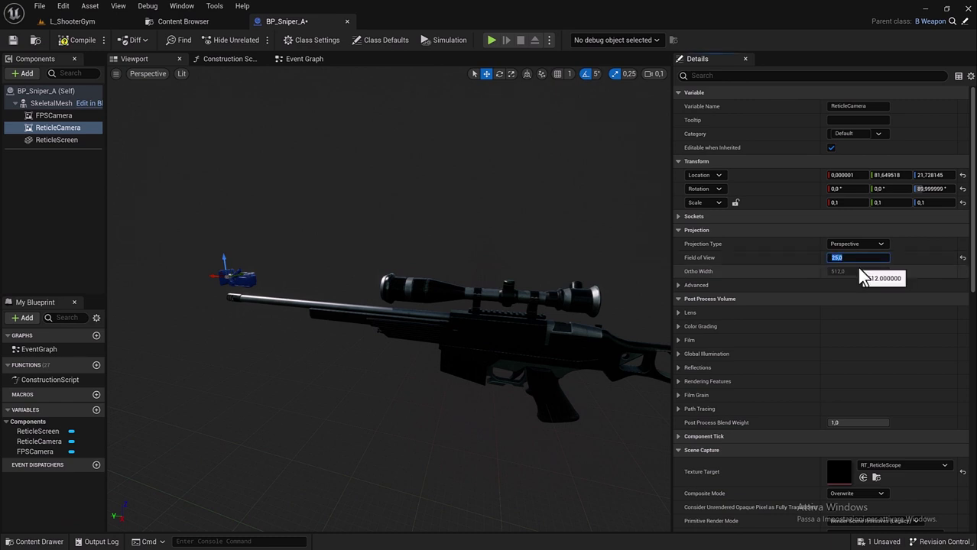
pyautogui.click(72, 43)
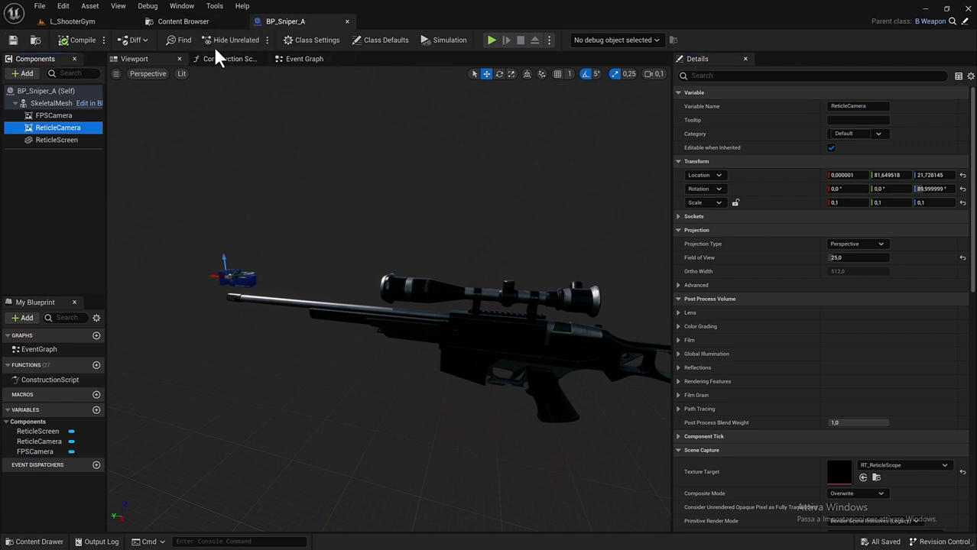
pyautogui.click(490, 40)
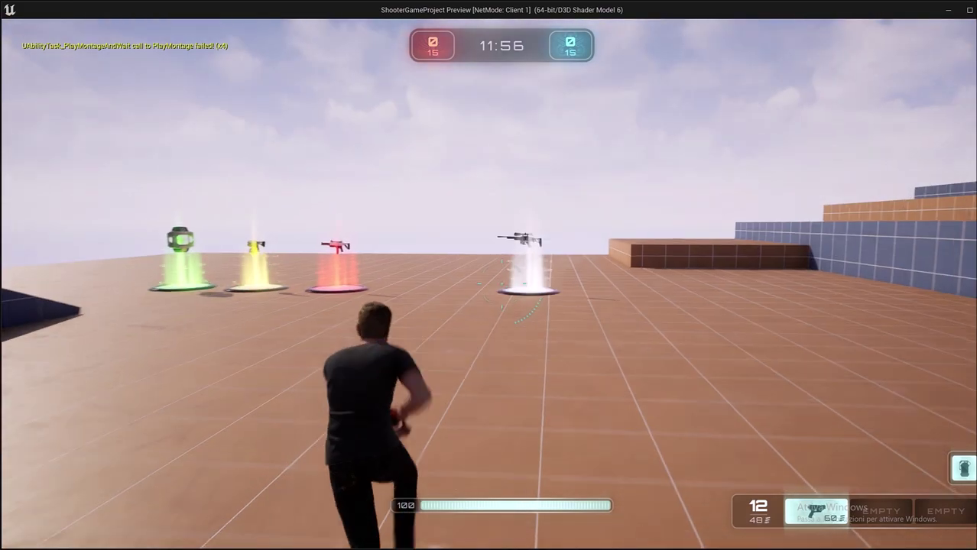
# - Pick up the sniper rifle and toggle its 25-FOV scope view several times
pyautogui.press('w')
pyautogui.press('w')
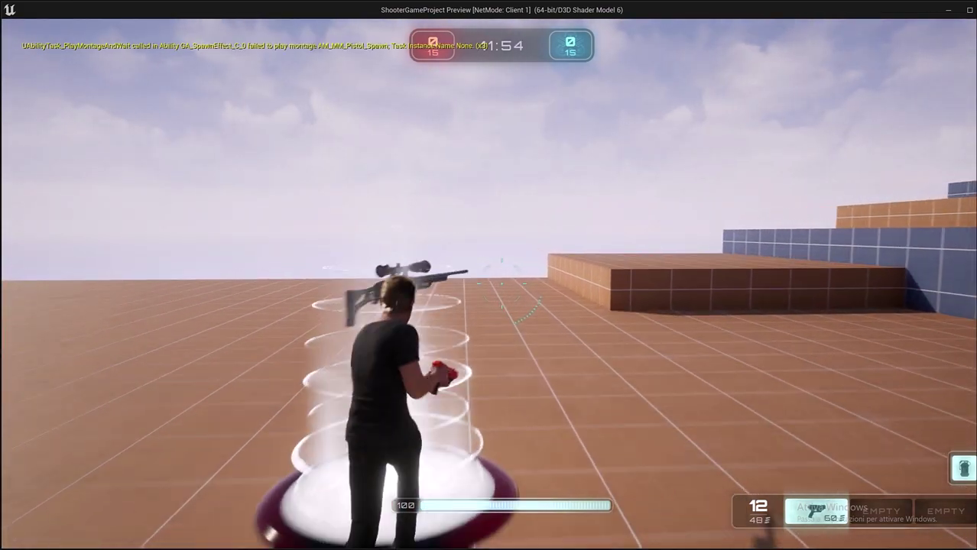
pyautogui.press('w')
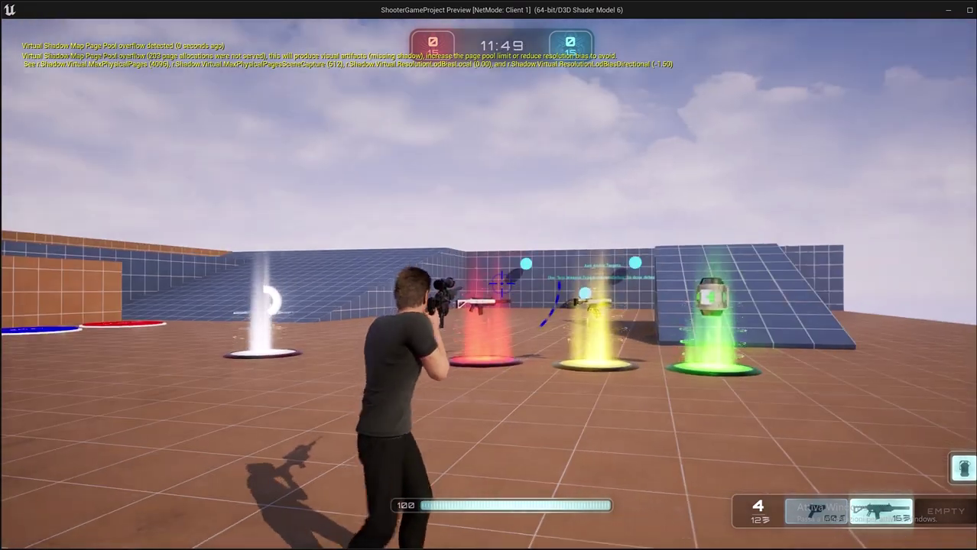
pyautogui.rightClick(501, 283)
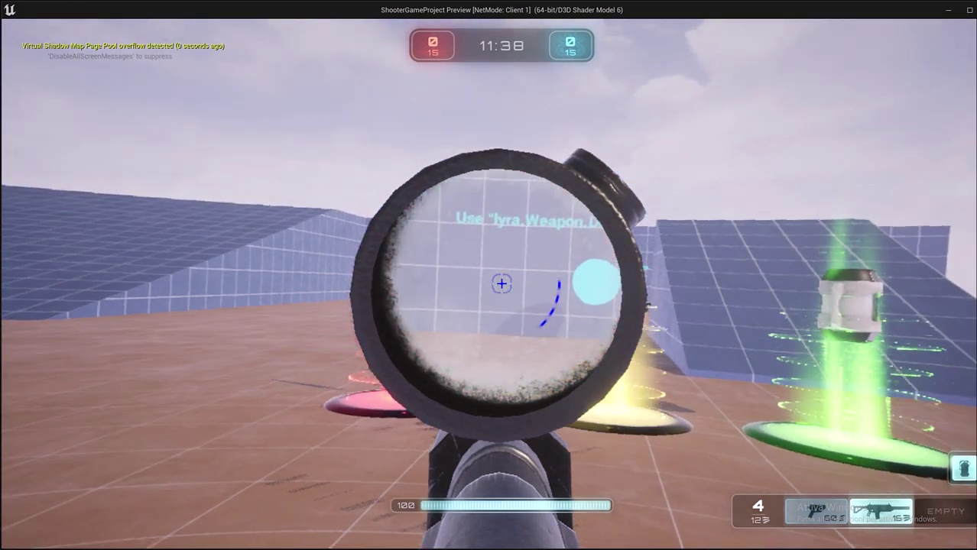
pyautogui.rightClick(502, 283)
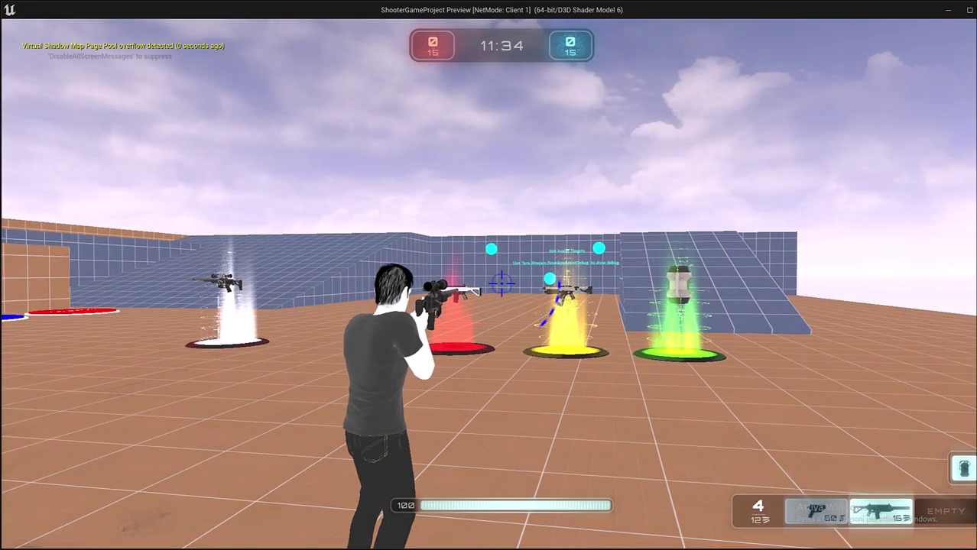
pyautogui.rightClick(502, 284)
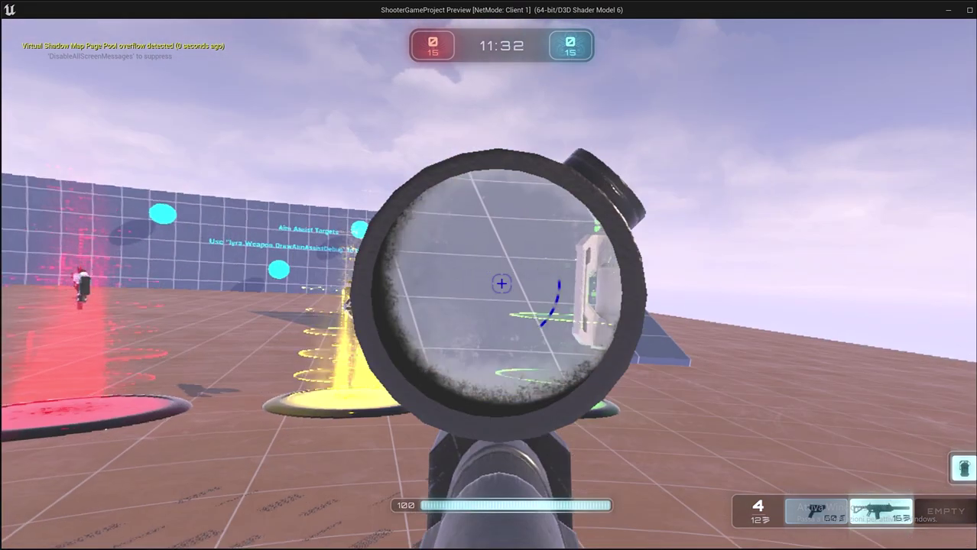
pyautogui.rightClick(502, 284)
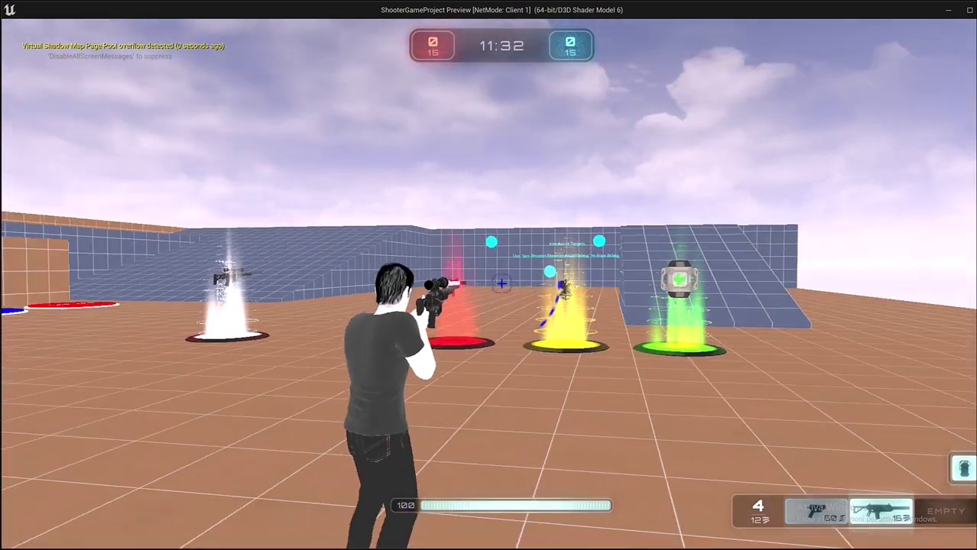
# - Run across the arena, raise the rifle to aim, and move back and forth near the pads
pyautogui.press('a')
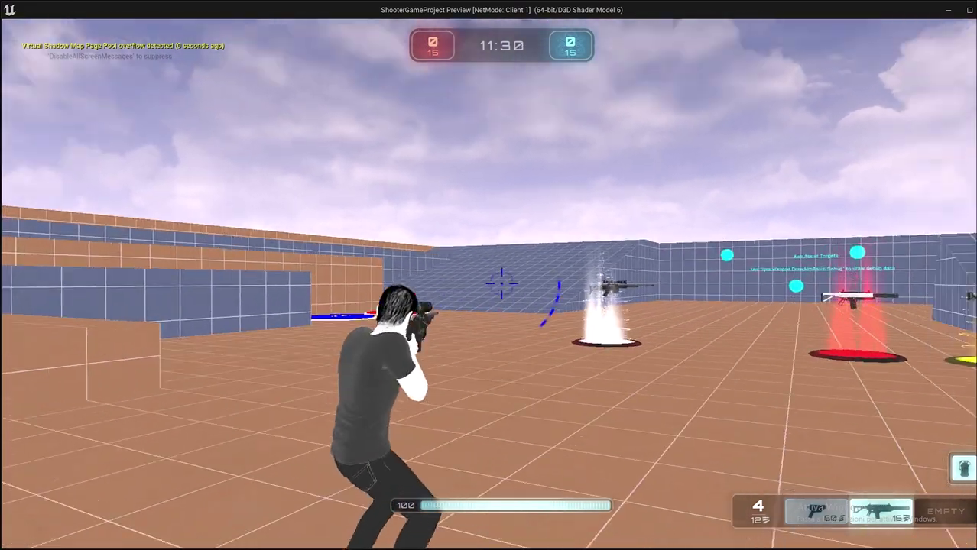
pyautogui.press('d')
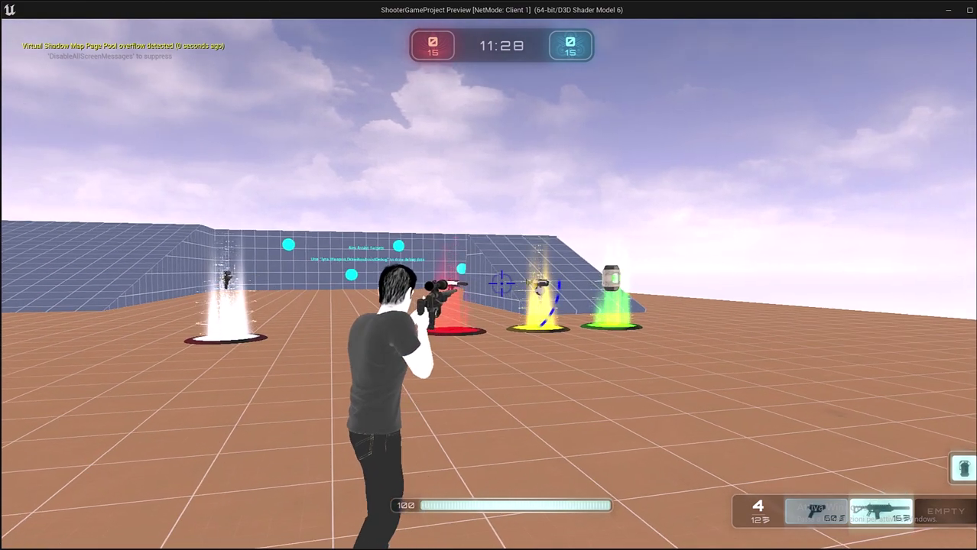
pyautogui.moveTo(501, 283)
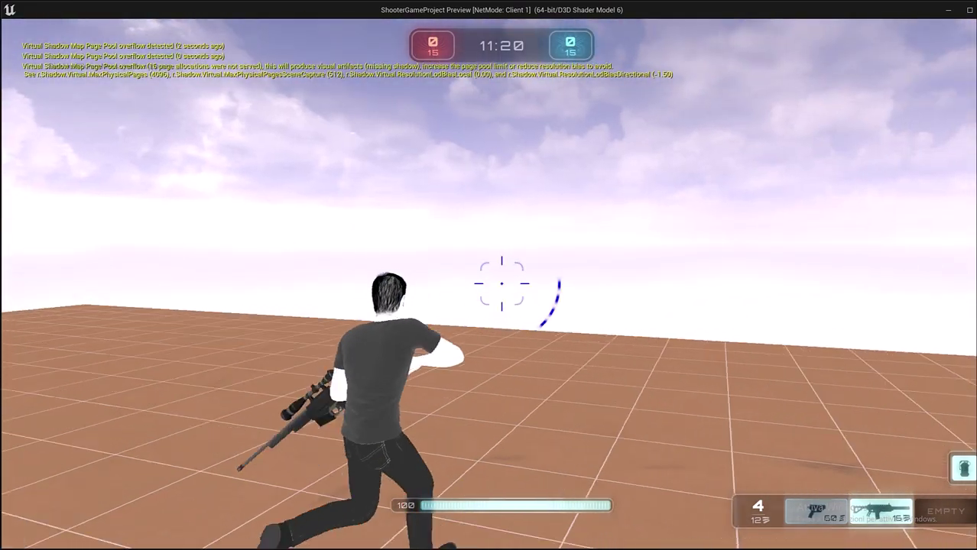
pyautogui.rightClick(502, 283)
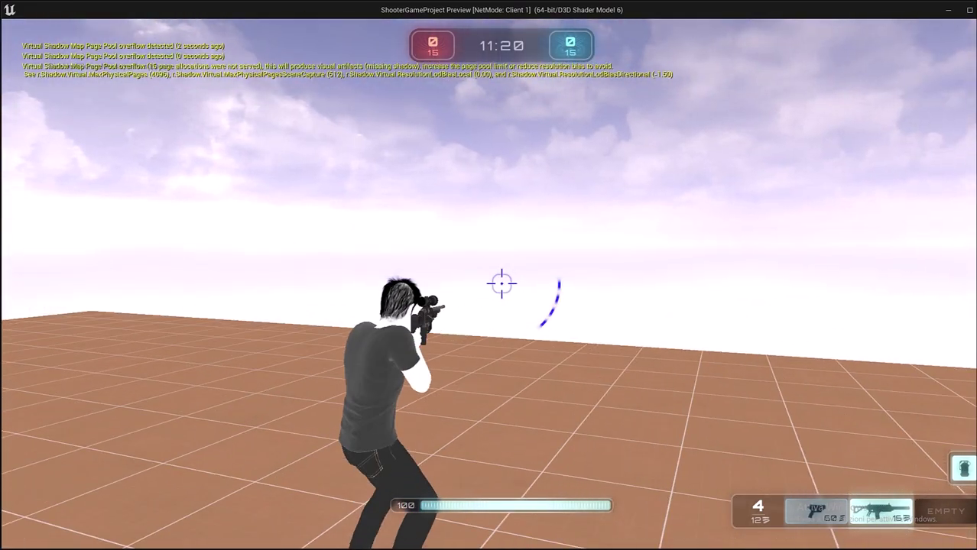
pyautogui.moveTo(502, 284)
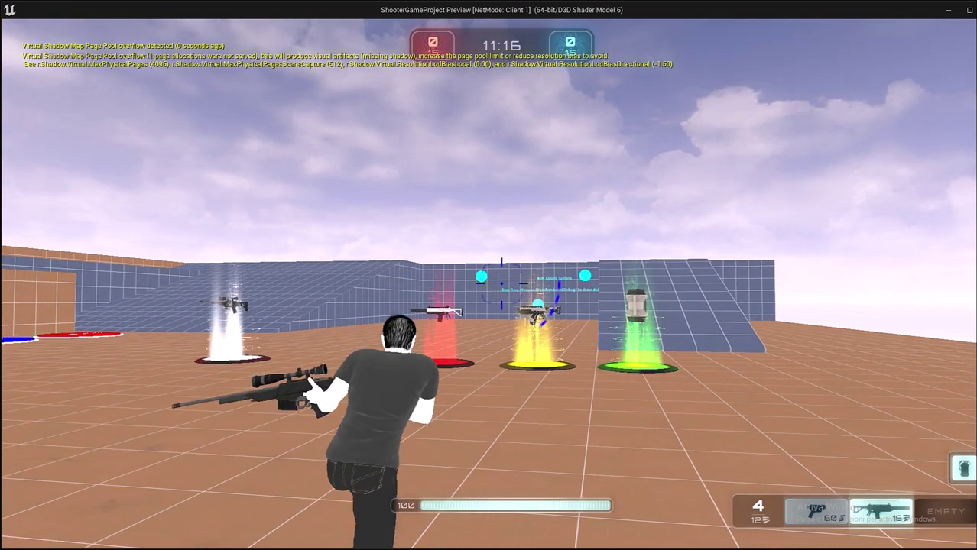
pyautogui.press('s')
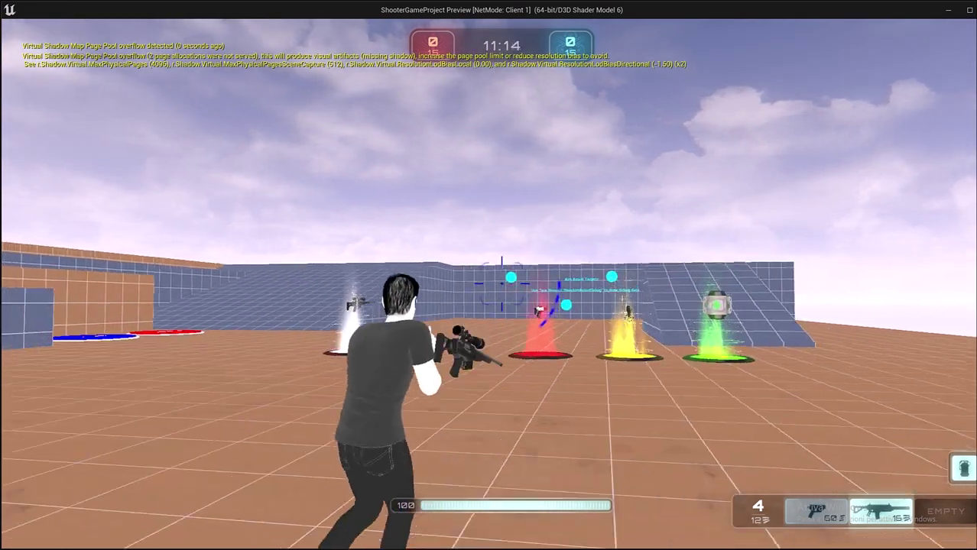
pyautogui.press('w')
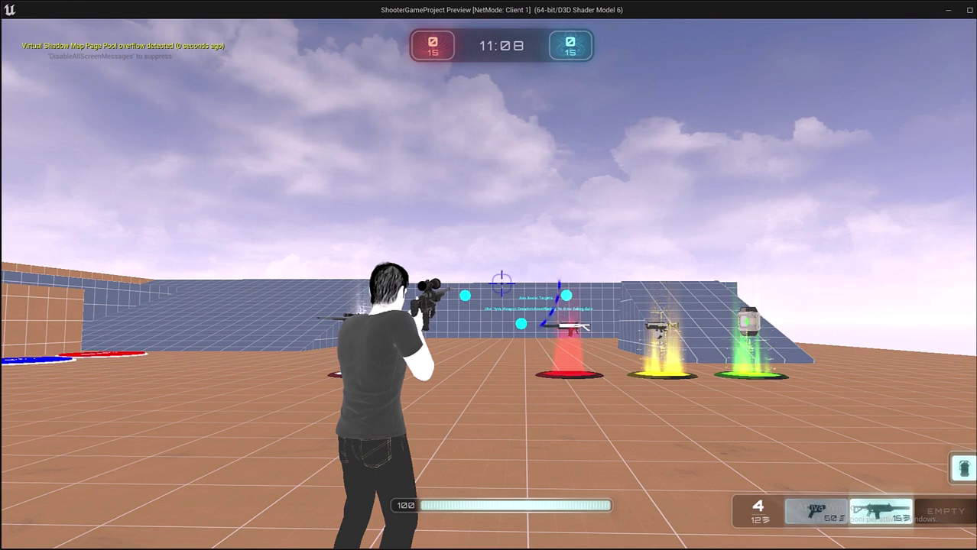
pyautogui.press('s')
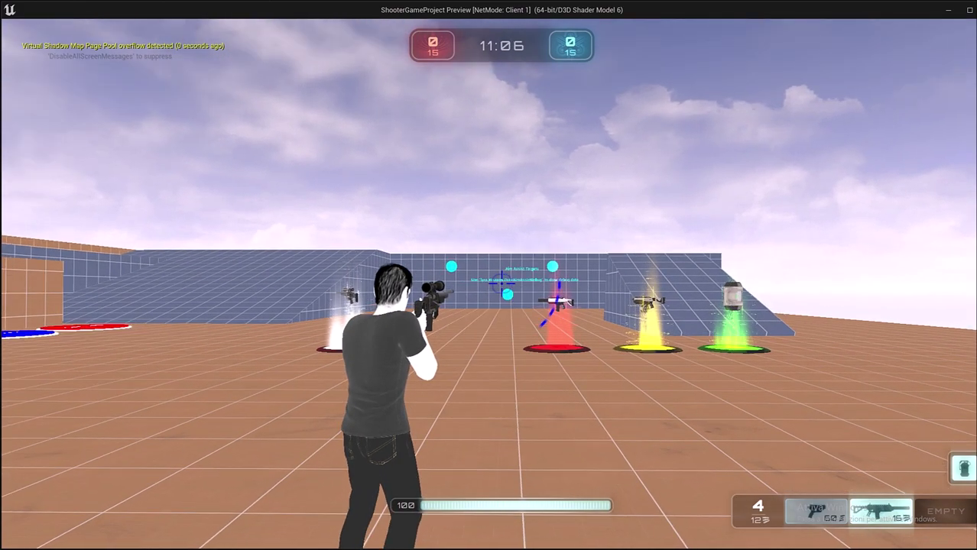
# - Scope in on the weapon pads while approaching, then stop the play session
pyautogui.rightClick(501, 283)
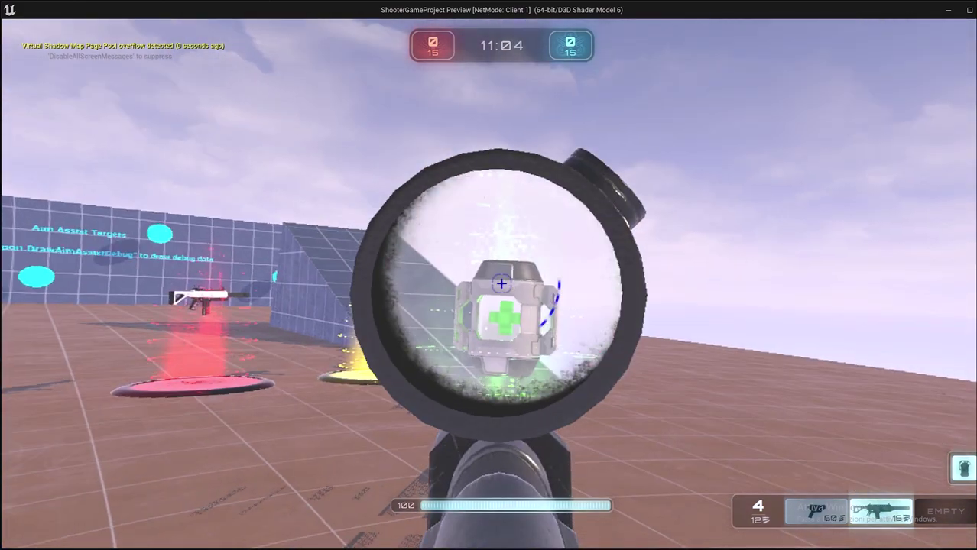
pyautogui.press('w')
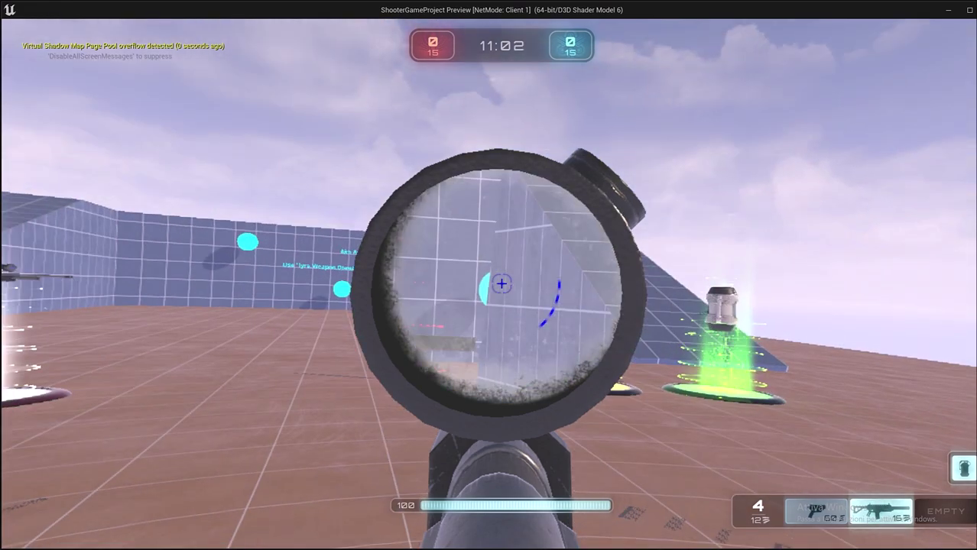
pyautogui.press('w')
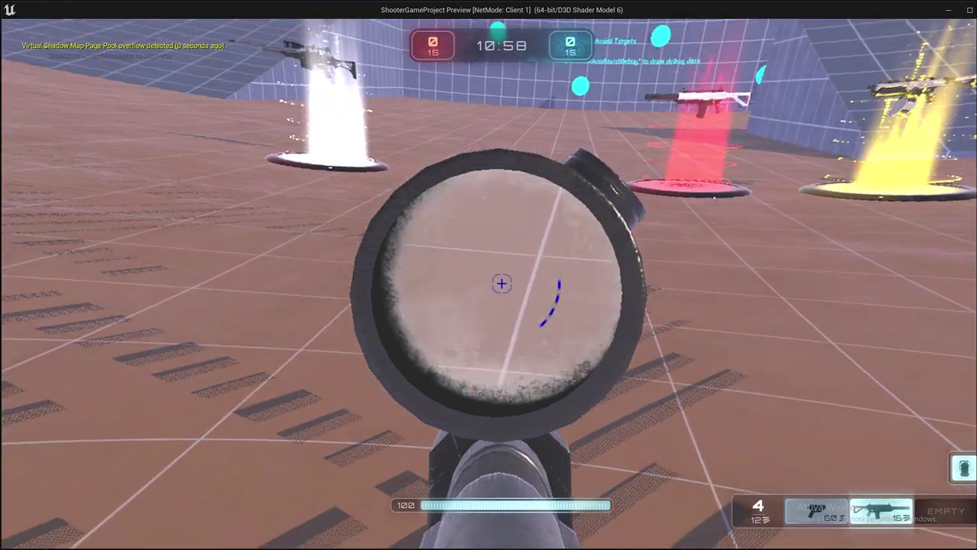
pyautogui.rightClick(501, 283)
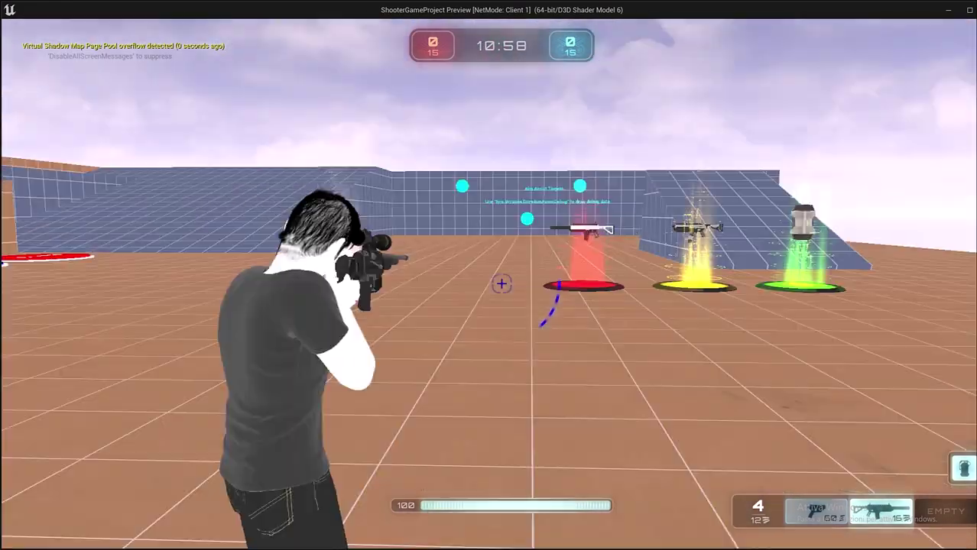
pyautogui.press('Escape')
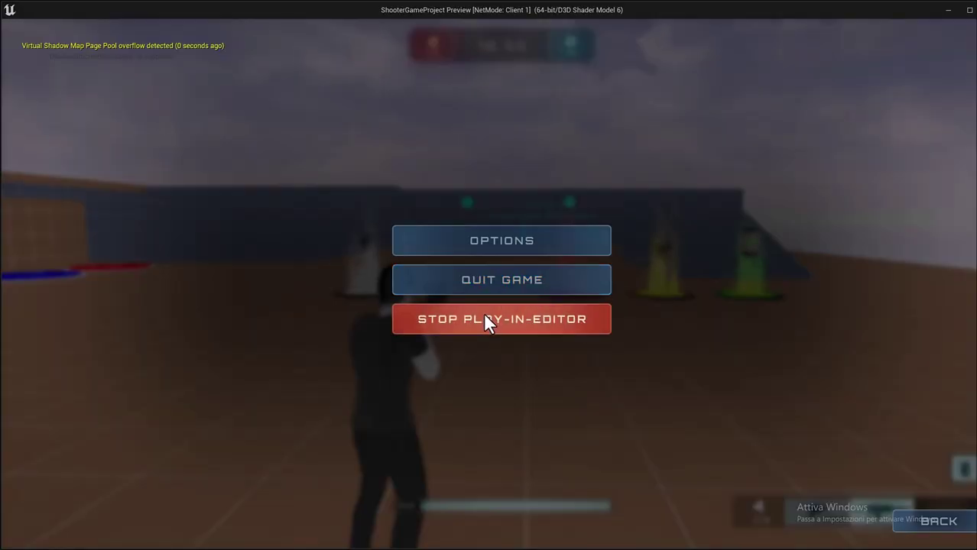
pyautogui.click(483, 312)
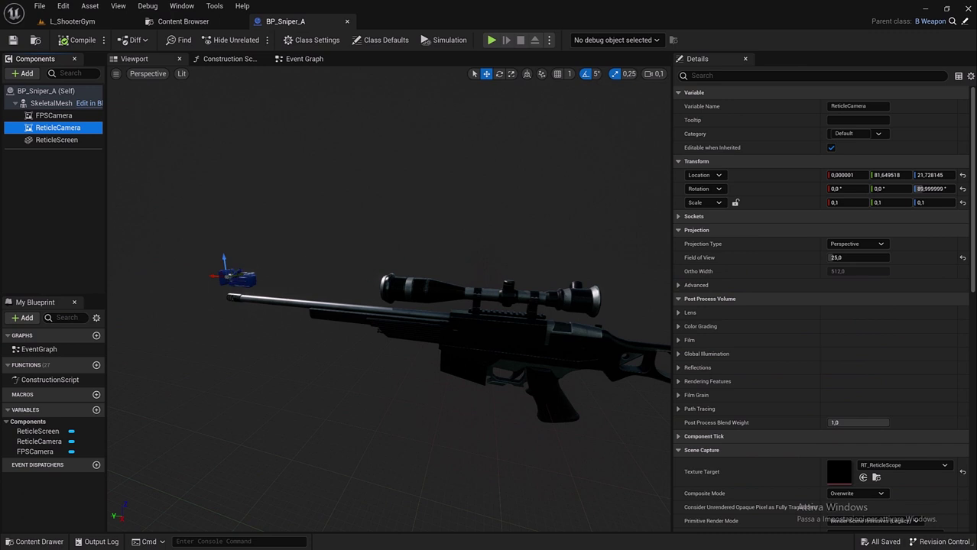
# - Drag the FPSCamera toward the scope, from Y -20.79 to -12.90, in BP_Sniper_A
pyautogui.moveTo(398, 329); pyautogui.dragTo(474, 330)
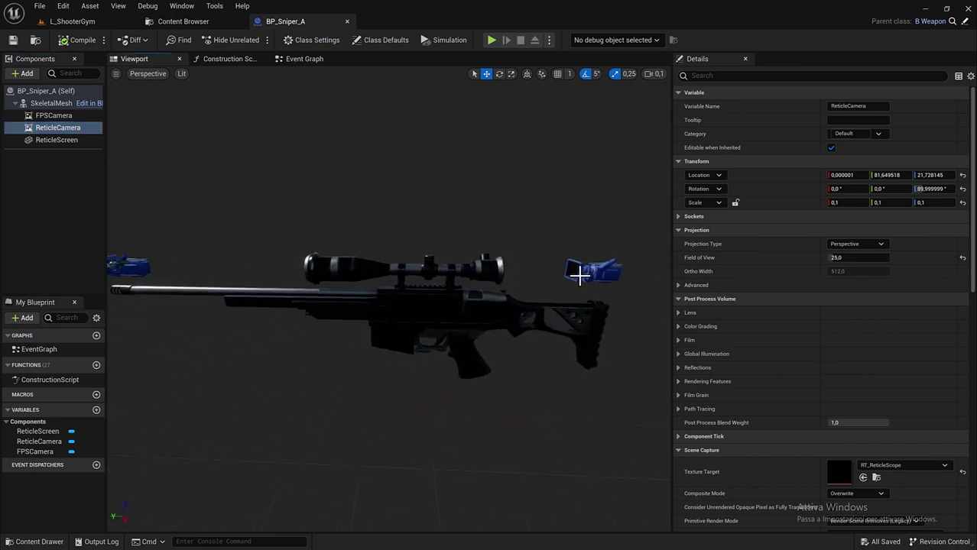
pyautogui.click(581, 276)
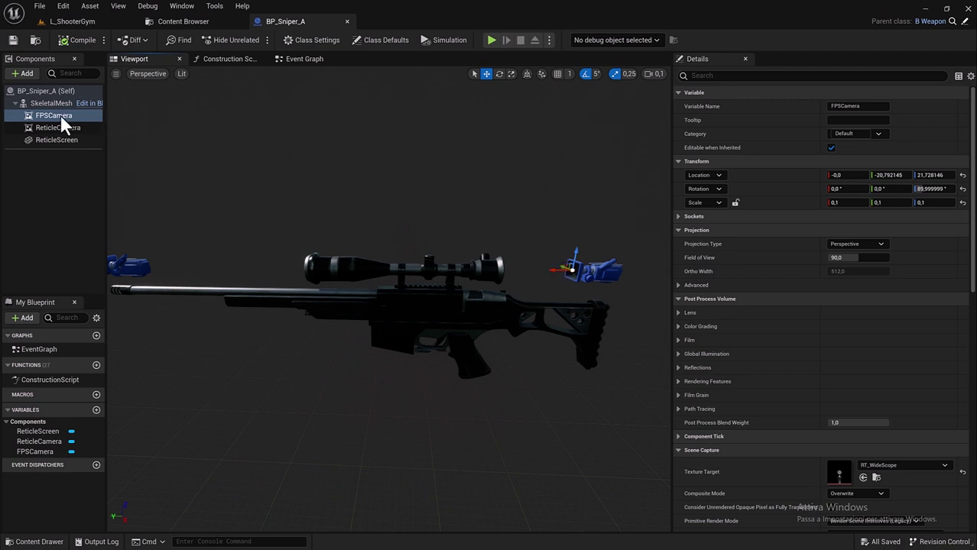
pyautogui.moveTo(554, 269); pyautogui.dragTo(515, 269)
pyautogui.click(80, 23)
# - Play L_ShooterGym and toggle the sniper scope repeatedly to check the moved camera
pyautogui.click(228, 38)
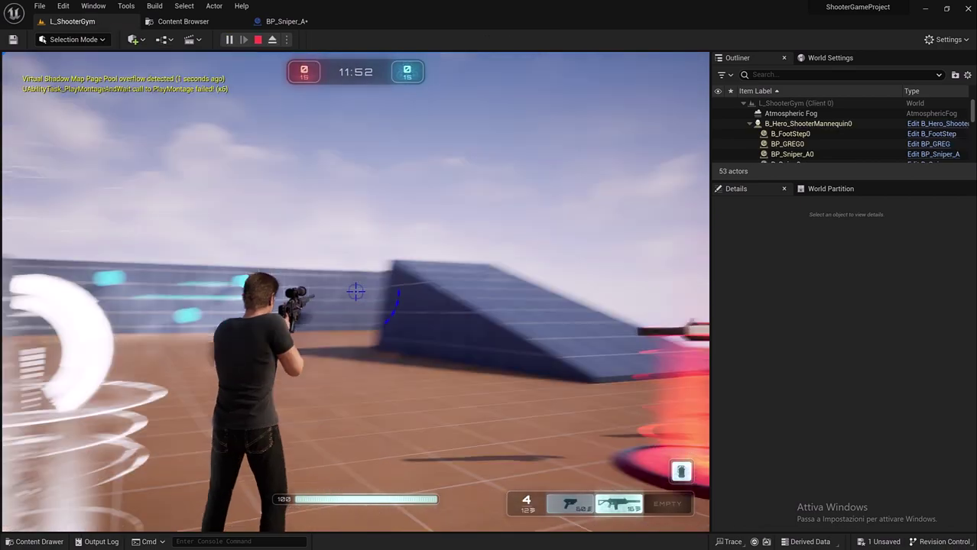
pyautogui.rightClick(356, 291)
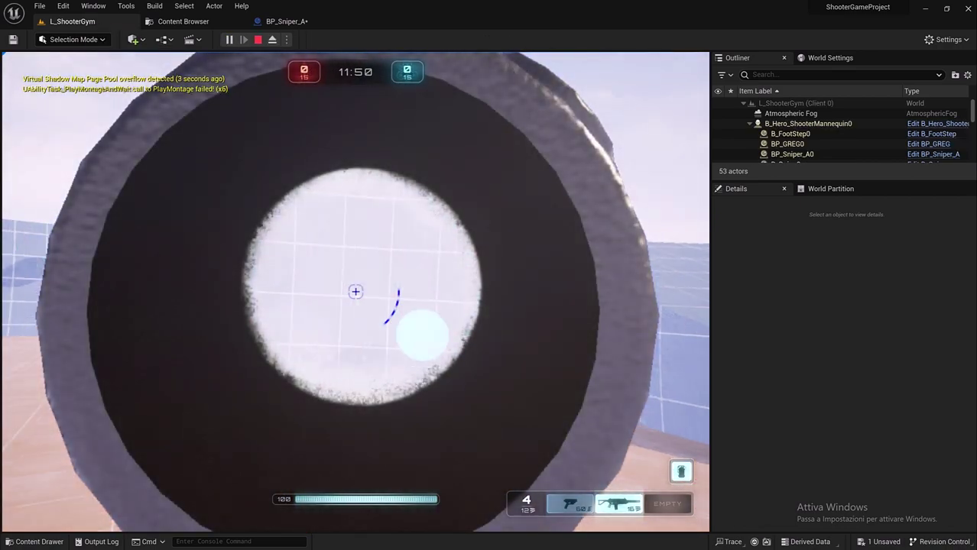
pyautogui.rightClick(356, 292)
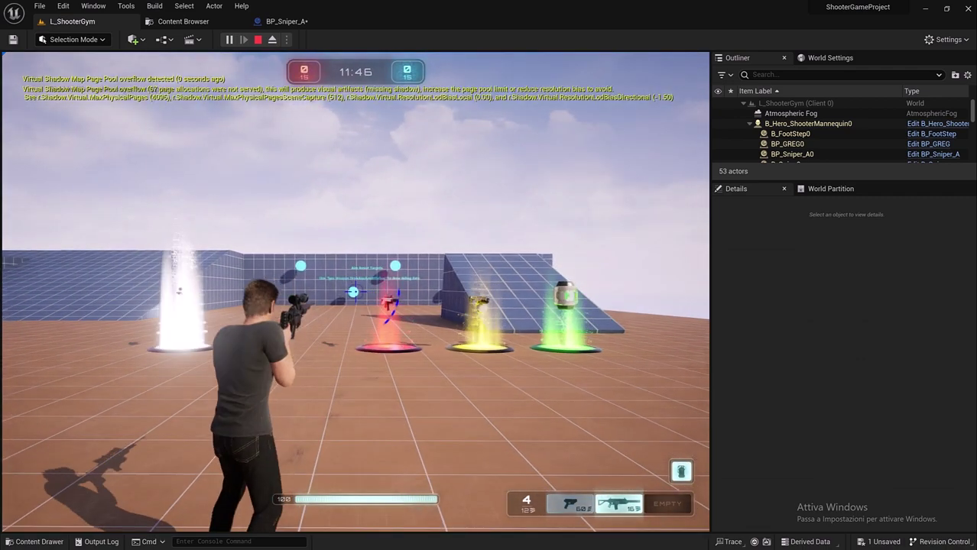
pyautogui.rightClick(355, 291)
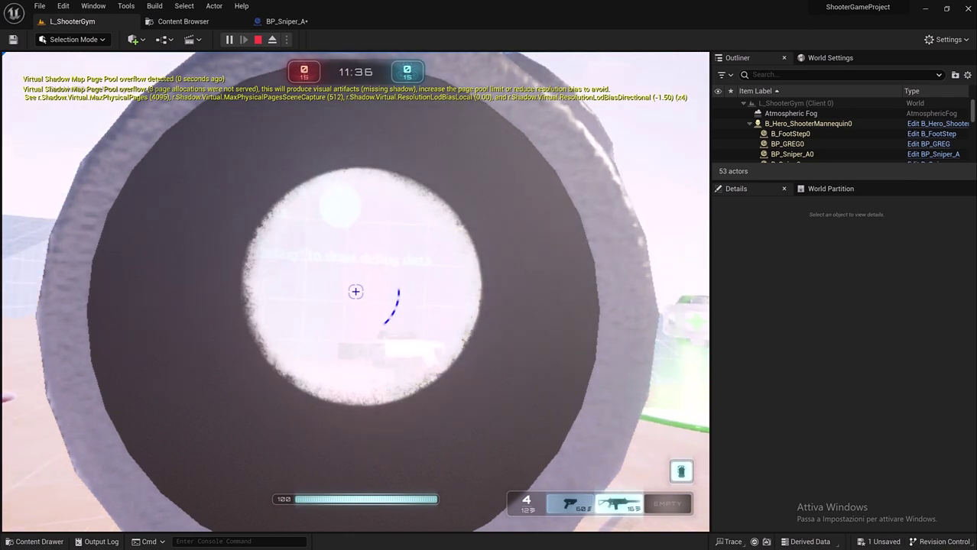
pyautogui.rightClick(355, 291)
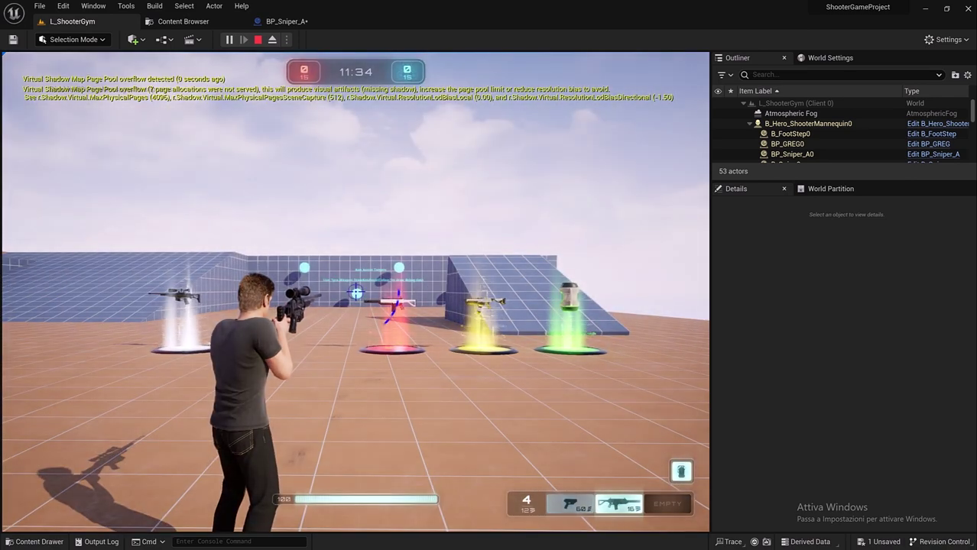
pyautogui.rightClick(355, 291)
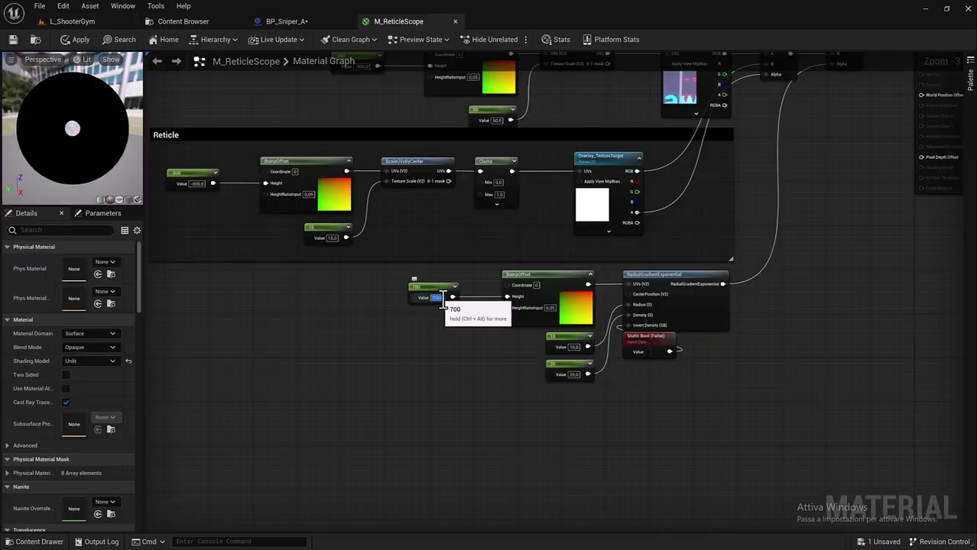
# - Change the Reticle box's 15 constant to 100
pyautogui.moveTo(804, 290)
pyautogui.mouseDown(button='right')
pyautogui.moveTo(806, 317)
pyautogui.moveTo(831, 302)
pyautogui.mouseUp(button='right')
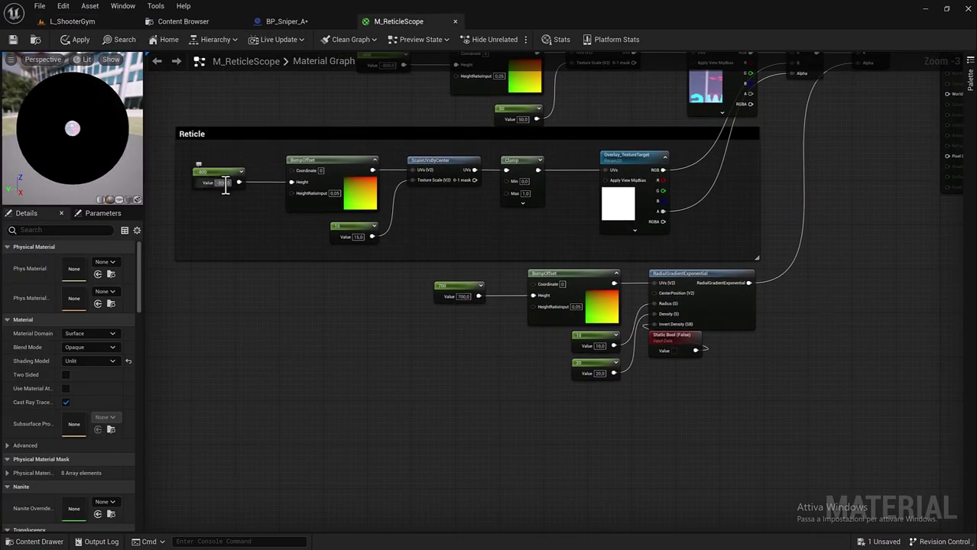
pyautogui.click(358, 237)
pyautogui.write('100')
pyautogui.press('Return')
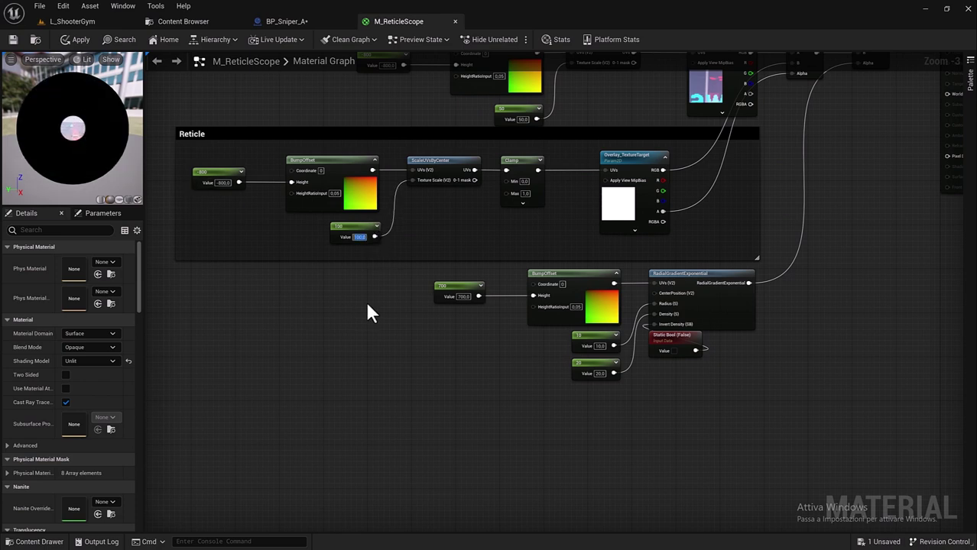
# - Try several values for the 700 constant, settling on 250
pyautogui.click(463, 297)
pyautogui.write('500')
pyautogui.press('Return')
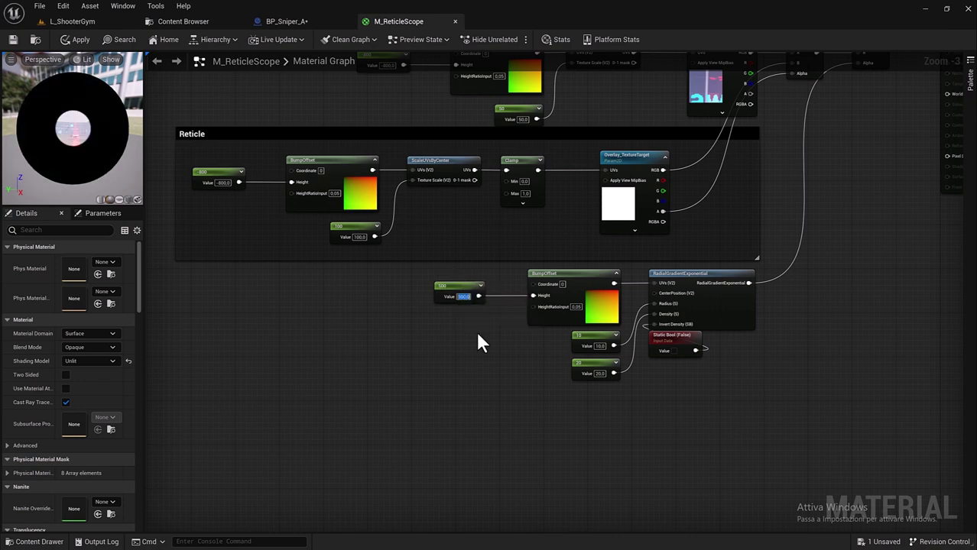
pyautogui.write('300')
pyautogui.press('Return')
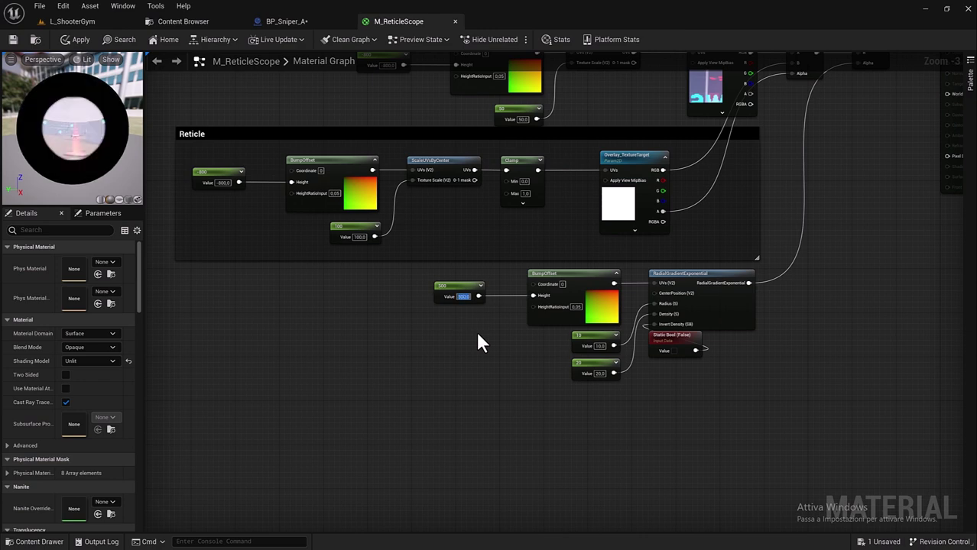
pyautogui.write('100')
pyautogui.press('Return')
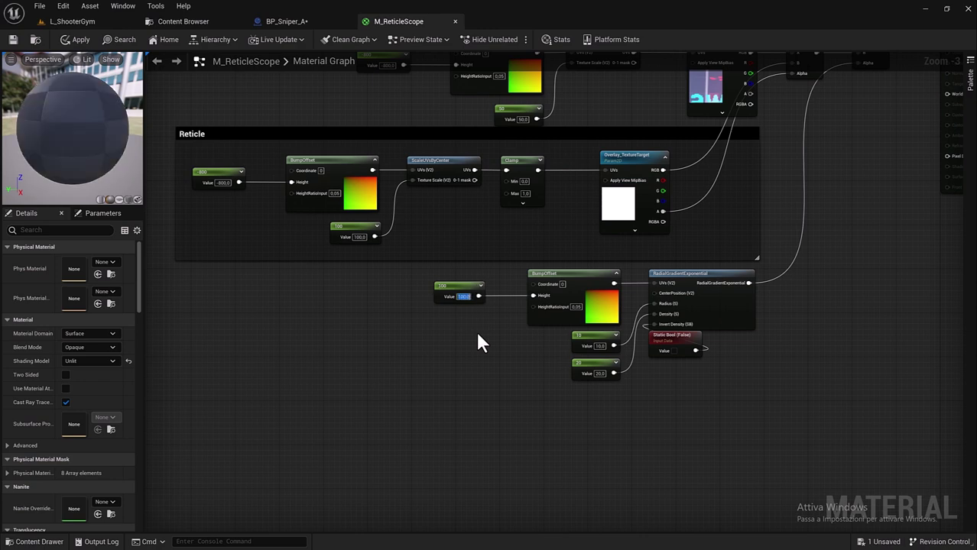
pyautogui.write('200')
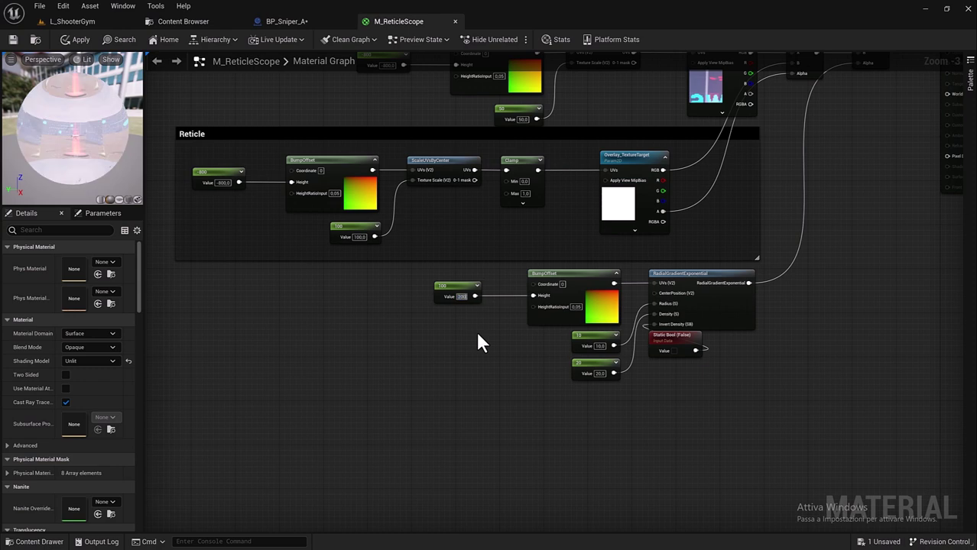
pyautogui.press('Return')
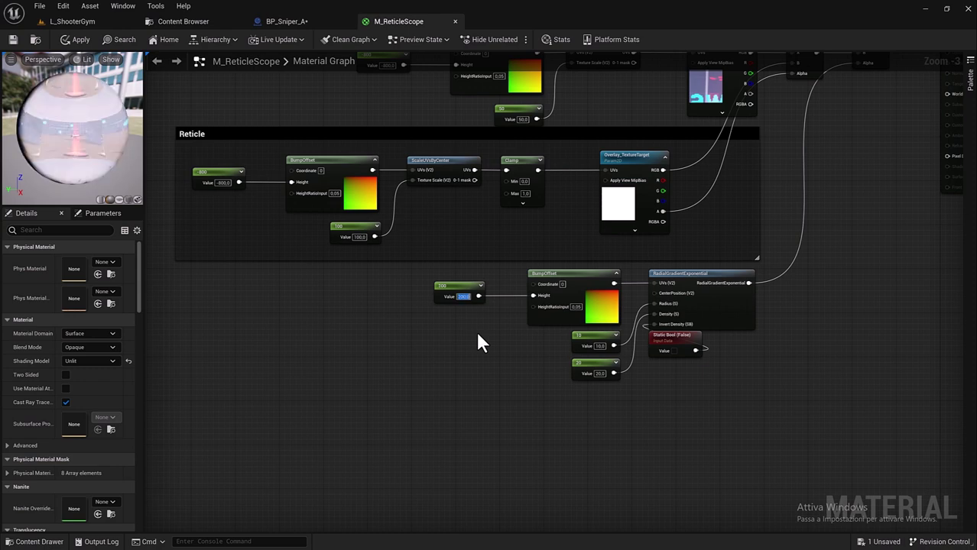
pyautogui.write('250')
pyautogui.press('Return')
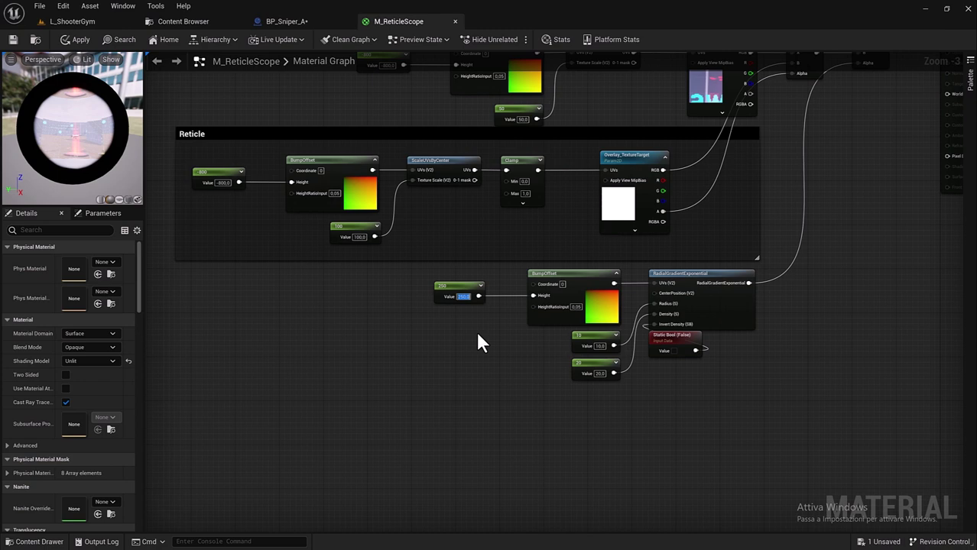
# - Set the Reticle box constant to 150 after trying 50 and 120
pyautogui.click(358, 237)
pyautogui.write('50')
pyautogui.press('Return')
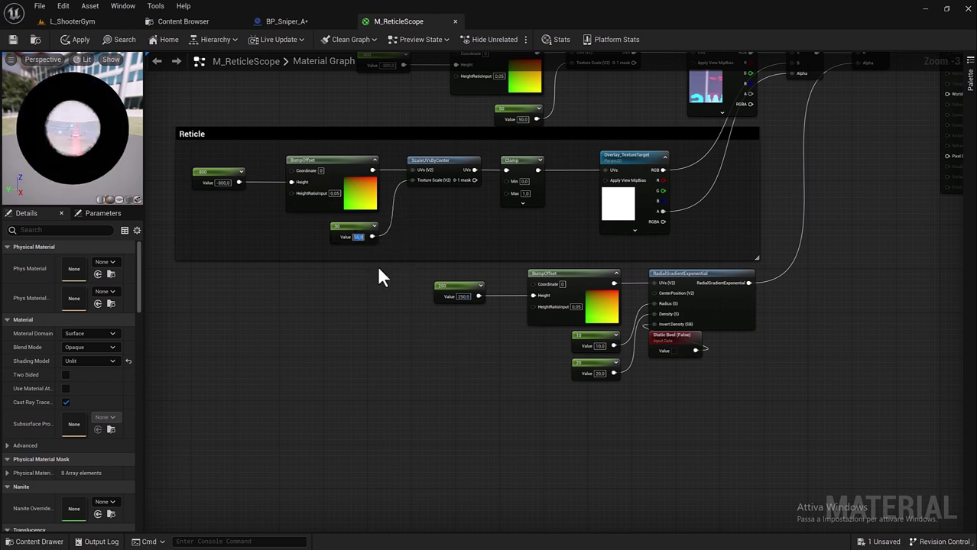
pyautogui.write('120')
pyautogui.press('Return')
pyautogui.write('150')
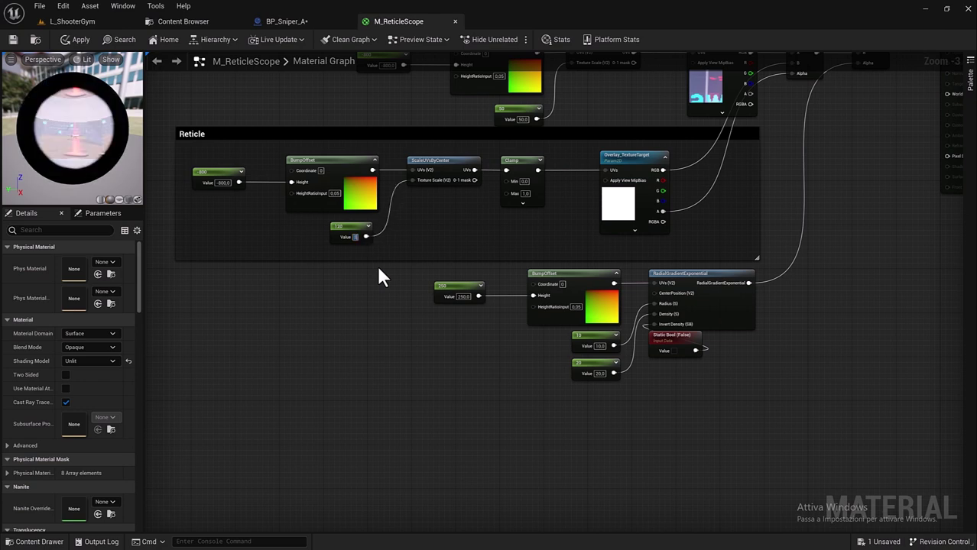
pyautogui.press('Return')
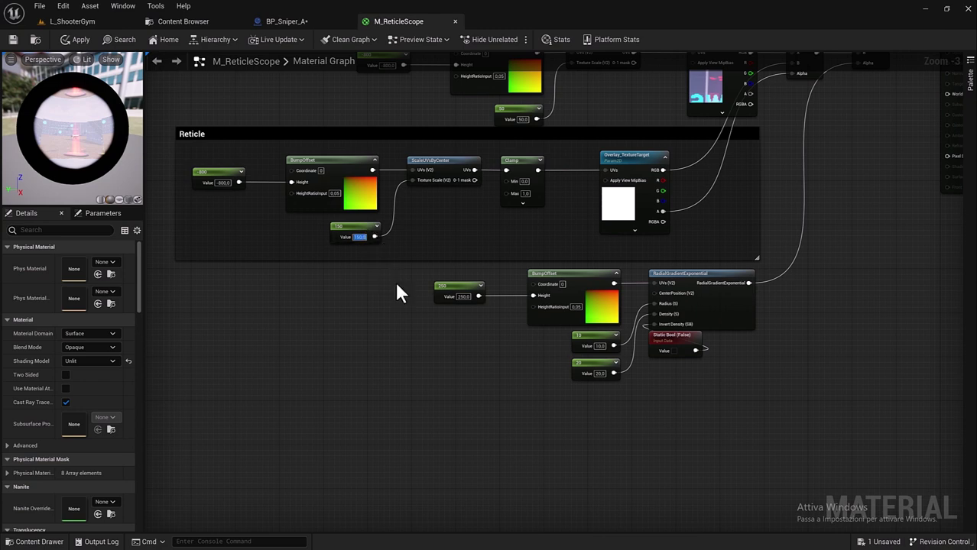
# - Change the lower 250 constant to 210
pyautogui.click(466, 297)
pyautogui.press('Return')
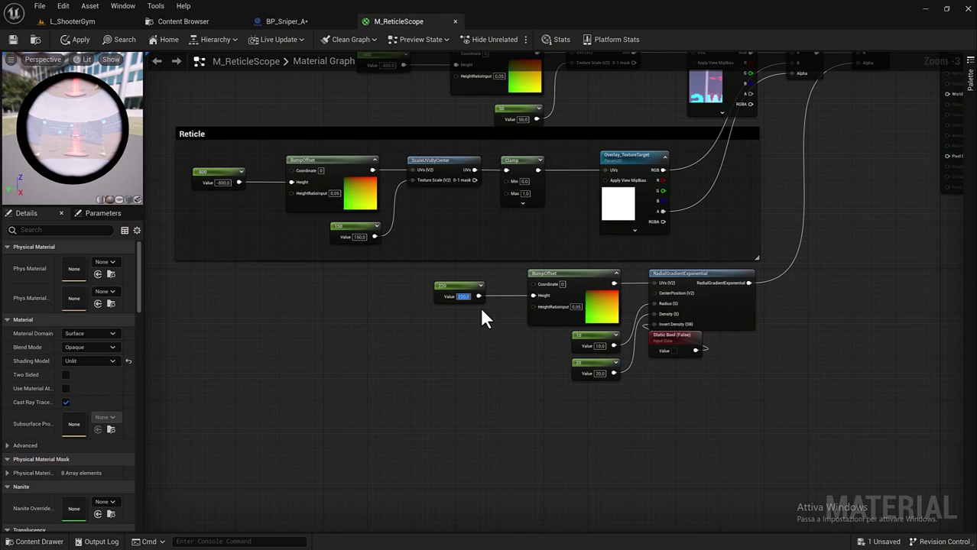
pyautogui.write('10')
pyautogui.press('Return')
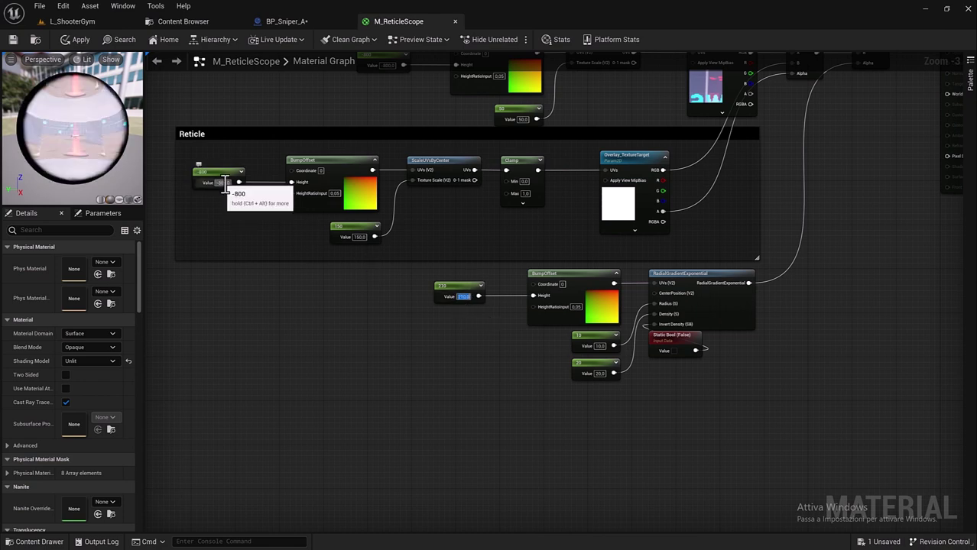
# - Set the BumpOffset height constant to -900, checking the scope in the preview
pyautogui.press('Return')
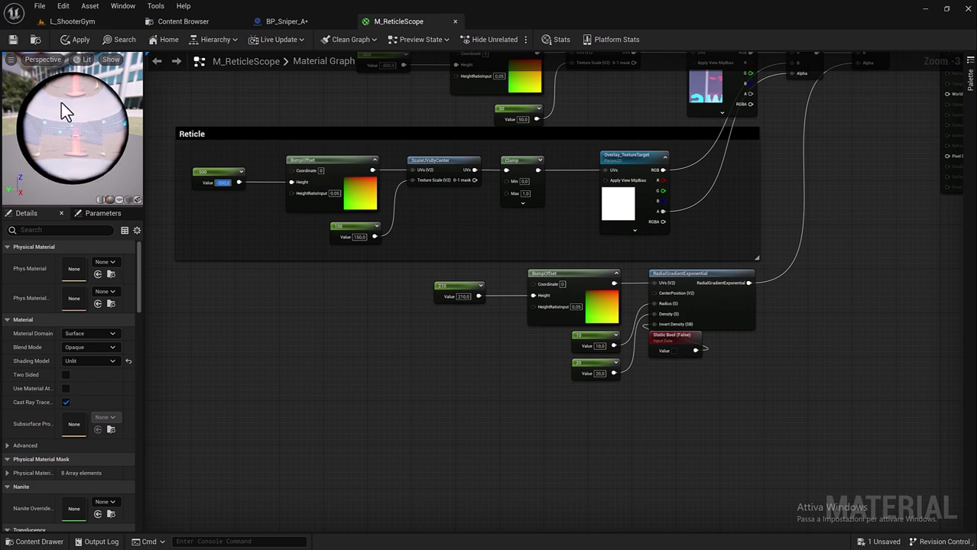
pyautogui.moveTo(61, 103); pyautogui.dragTo(37, 128)
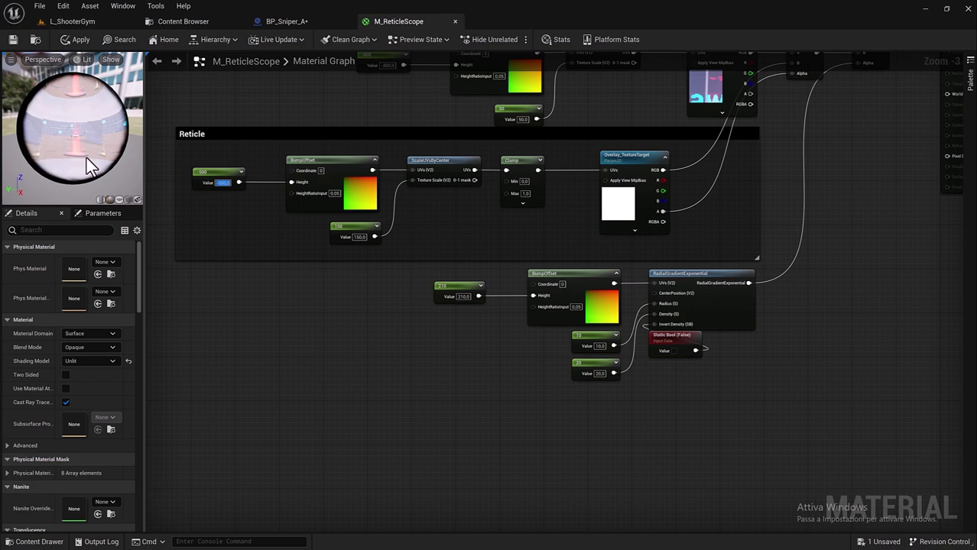
pyautogui.moveTo(49, 85); pyautogui.dragTo(35, 160)
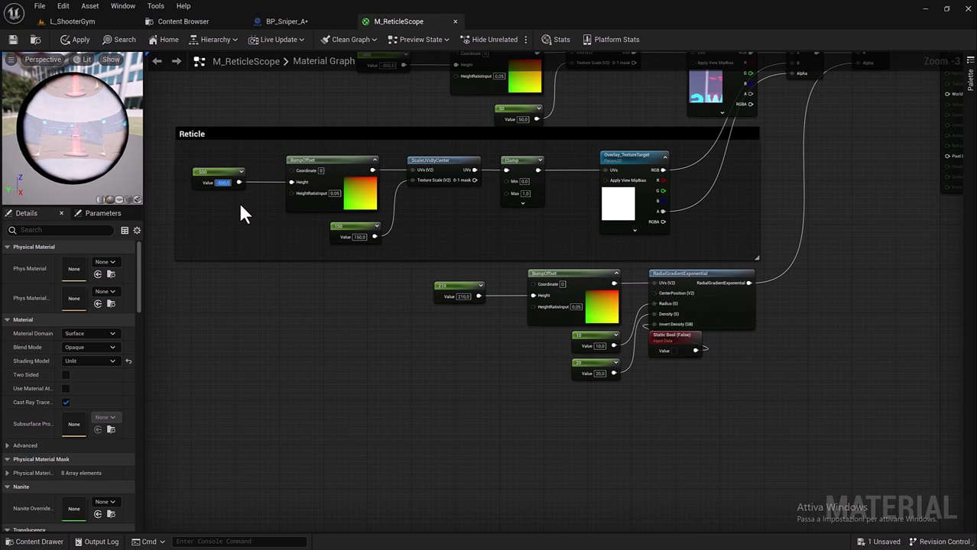
pyautogui.press('BackSpace')
pyautogui.write('9')
pyautogui.press('Return')
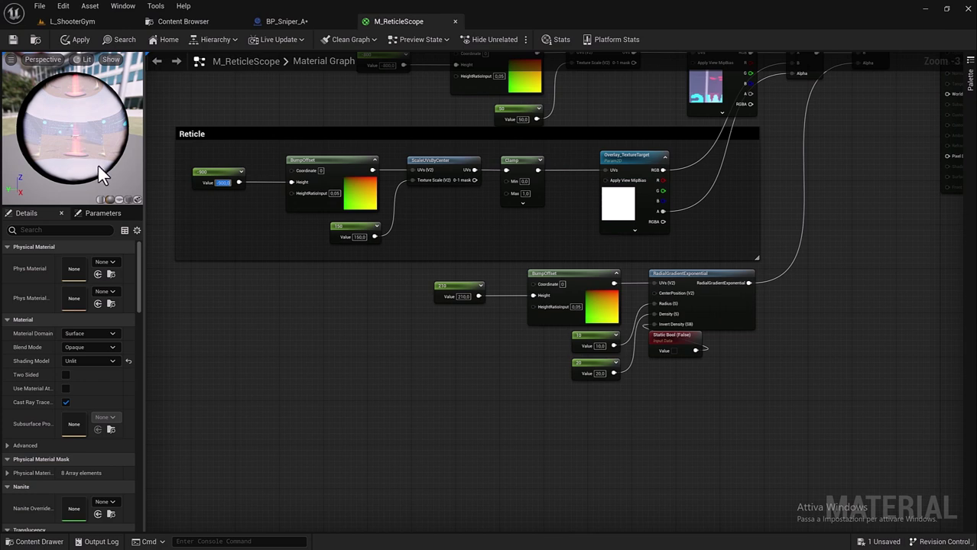
# - Apply the material changes and return to the L_ShooterGym level
pyautogui.click(77, 37)
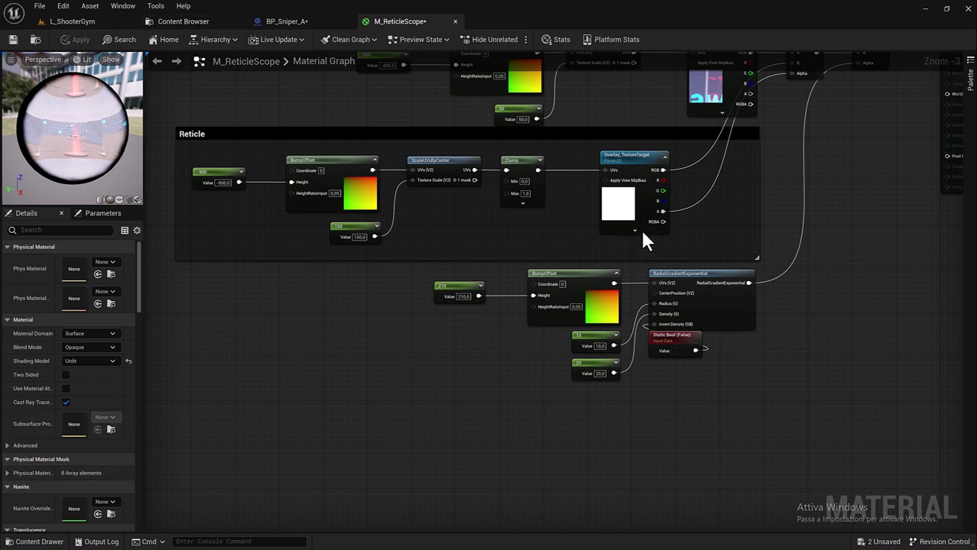
pyautogui.click(625, 166)
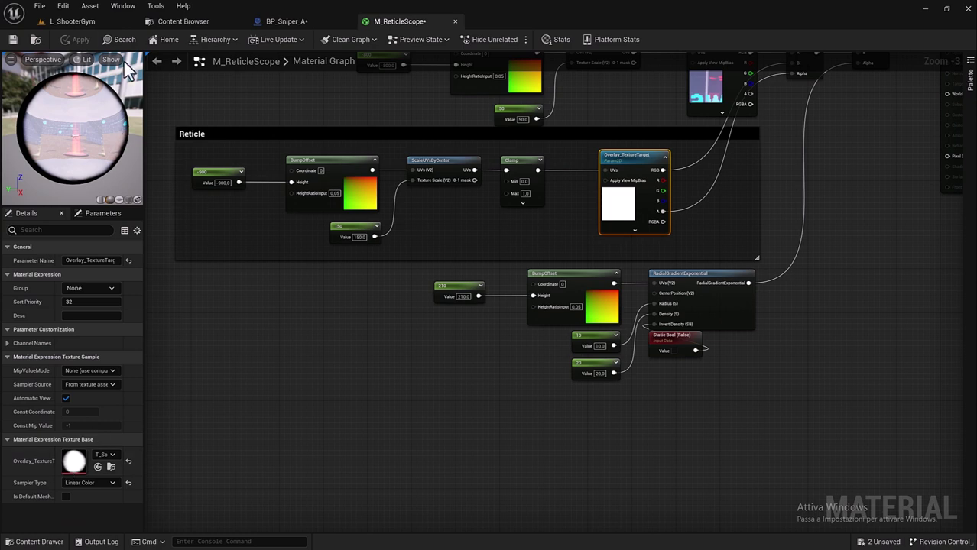
pyautogui.click(97, 23)
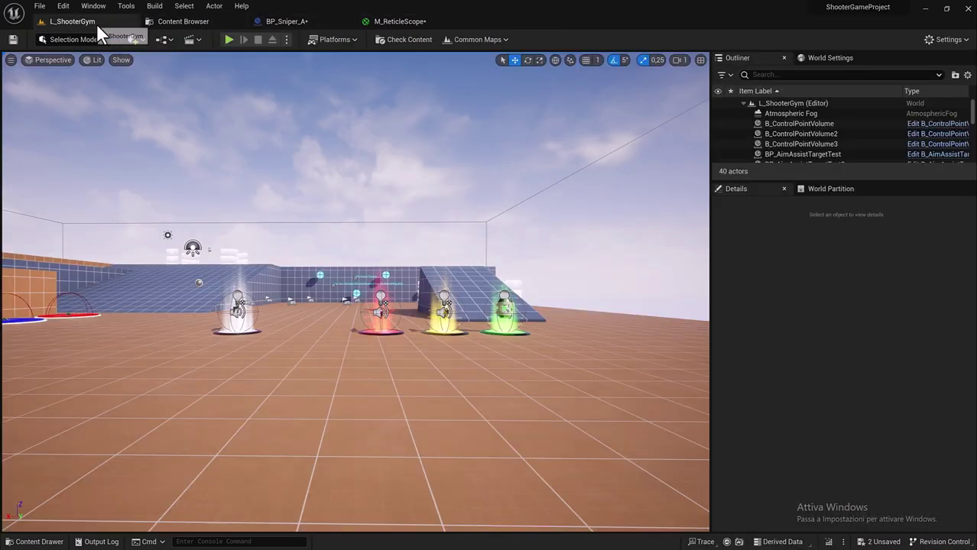
# - Start play-in-editor and run onto the pad to pick up the sniper rifle
pyautogui.click(232, 42)
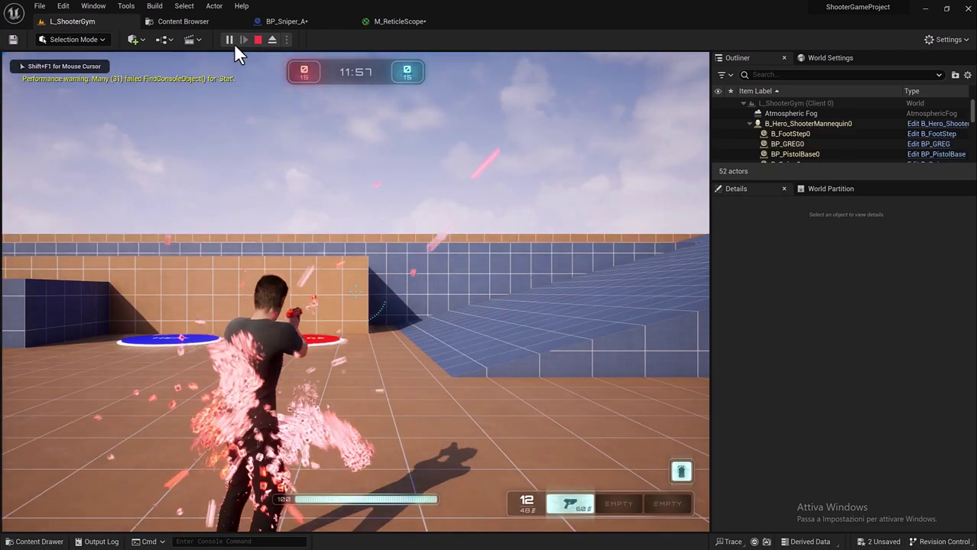
pyautogui.press('w')
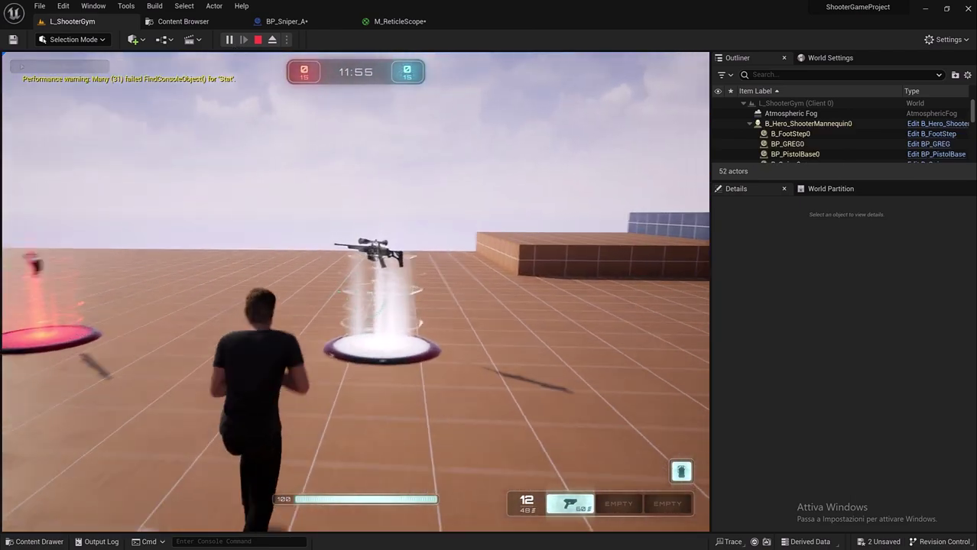
pyautogui.press('w')
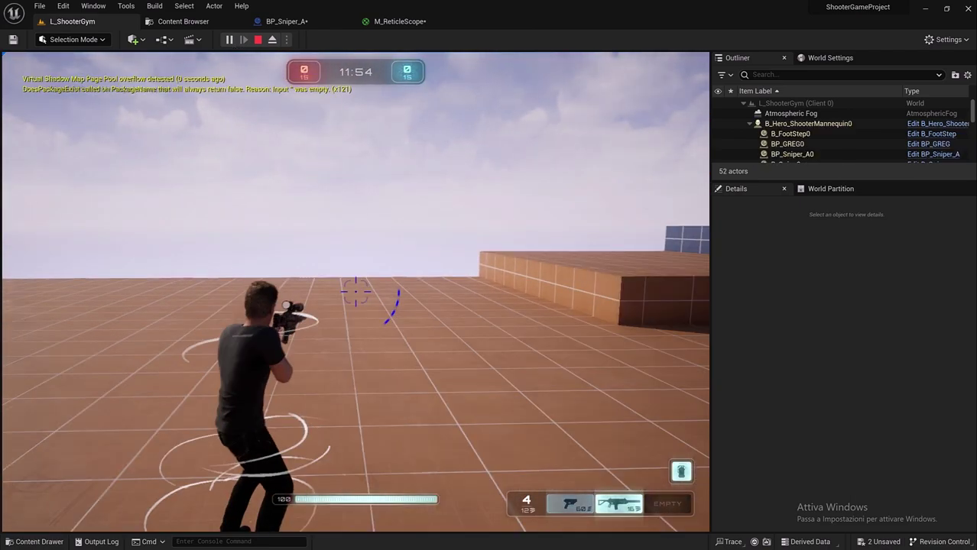
pyautogui.press('w')
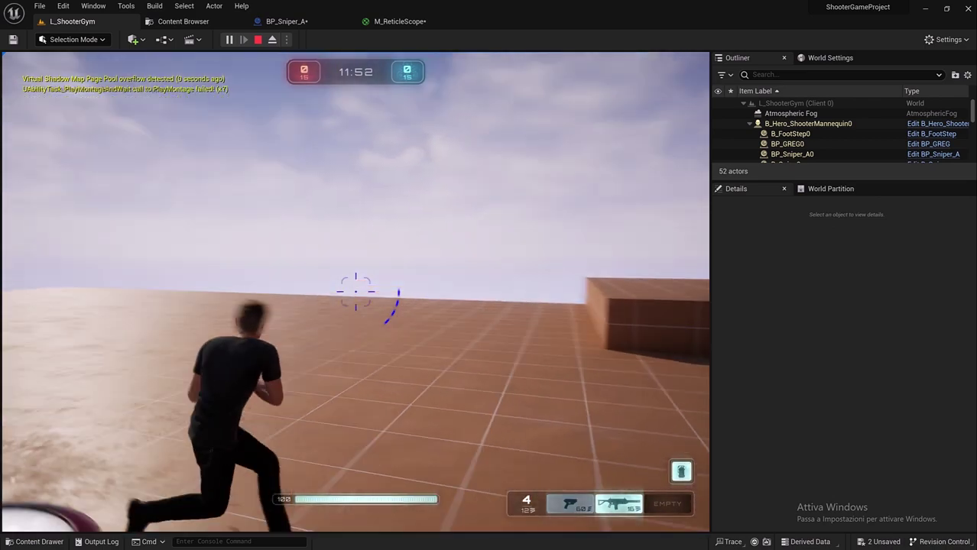
# - Scope in and out with the sniper, then stop the play session
pyautogui.rightClick(356, 291)
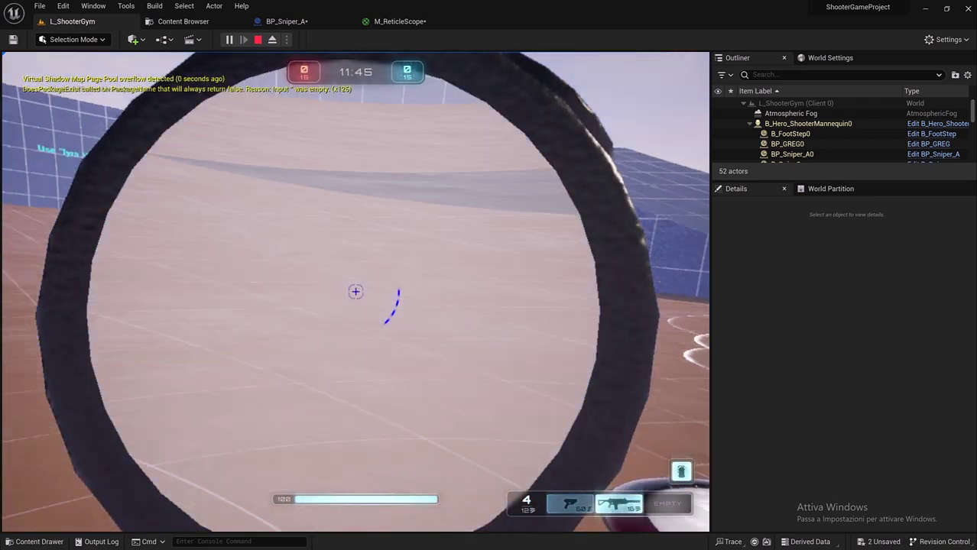
pyautogui.moveTo(355, 291)
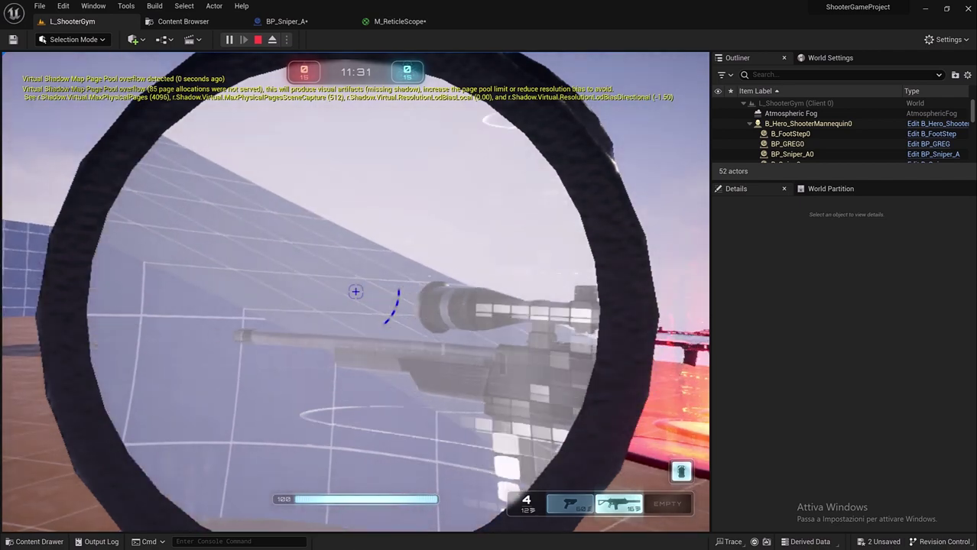
pyautogui.rightClick(356, 291)
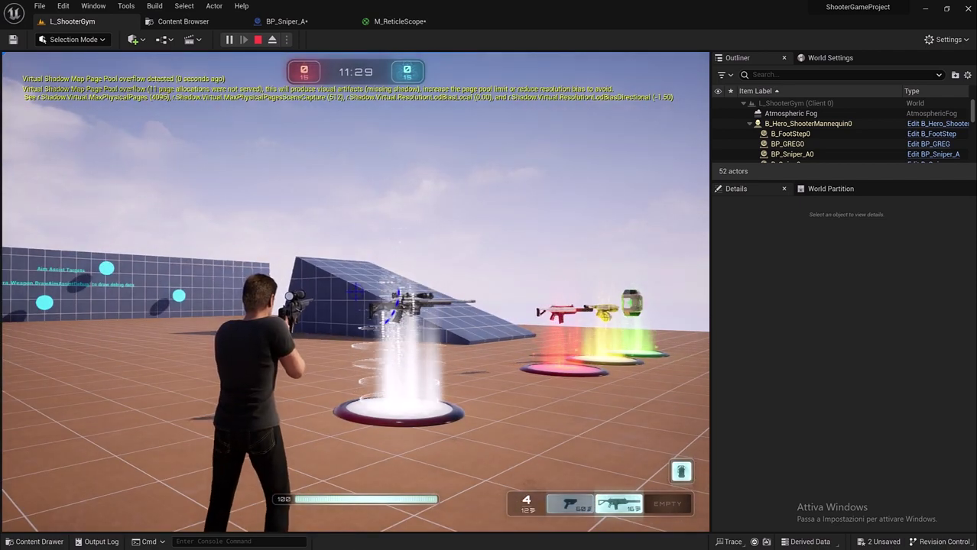
pyautogui.press('Escape')
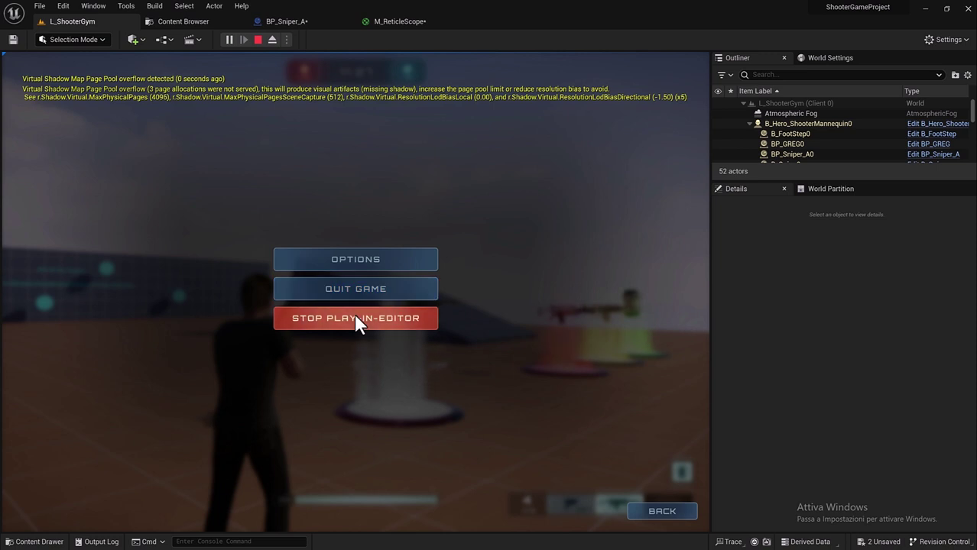
pyautogui.click(353, 313)
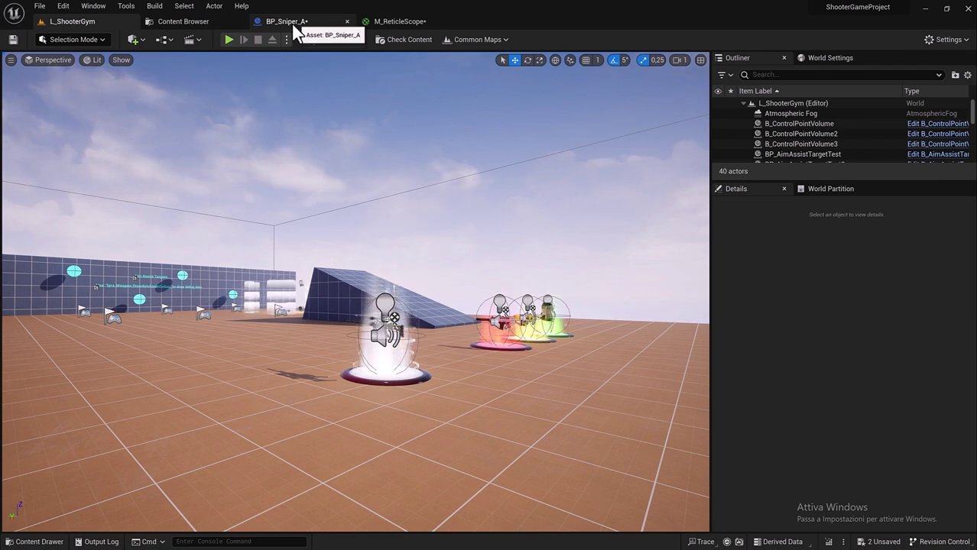
# - Open BP_Weapon_Instance_Sniper_A from the Content Browser's Sniper_A folder
pyautogui.click(162, 22)
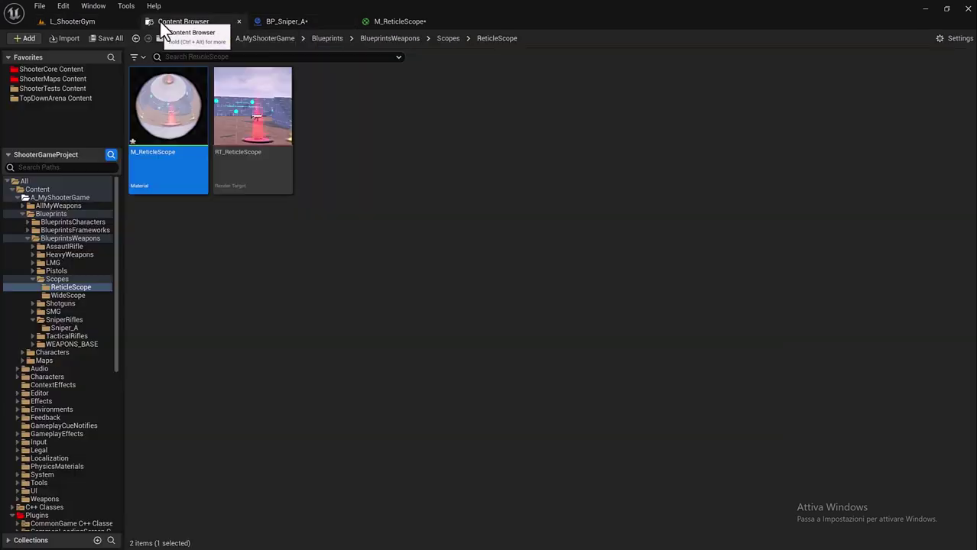
pyautogui.click(63, 328)
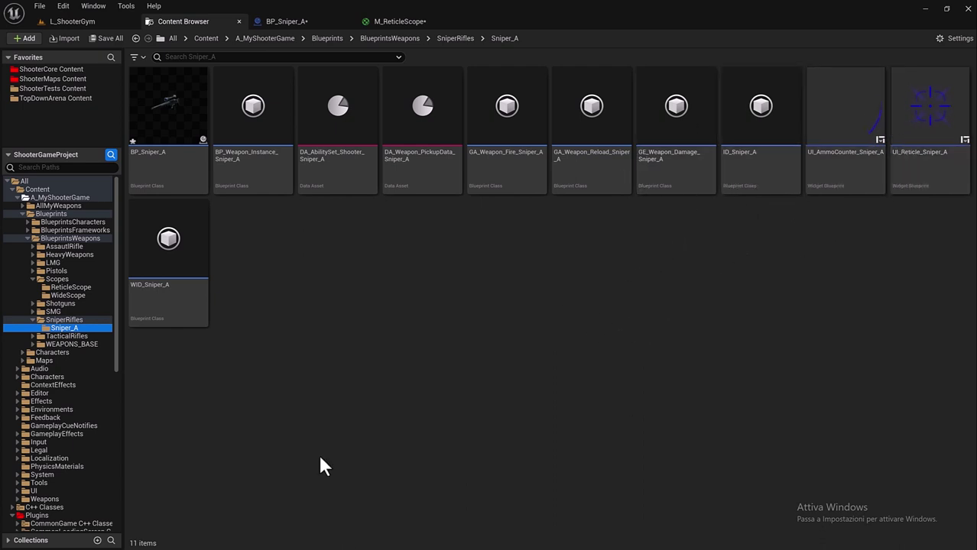
pyautogui.click(188, 138)
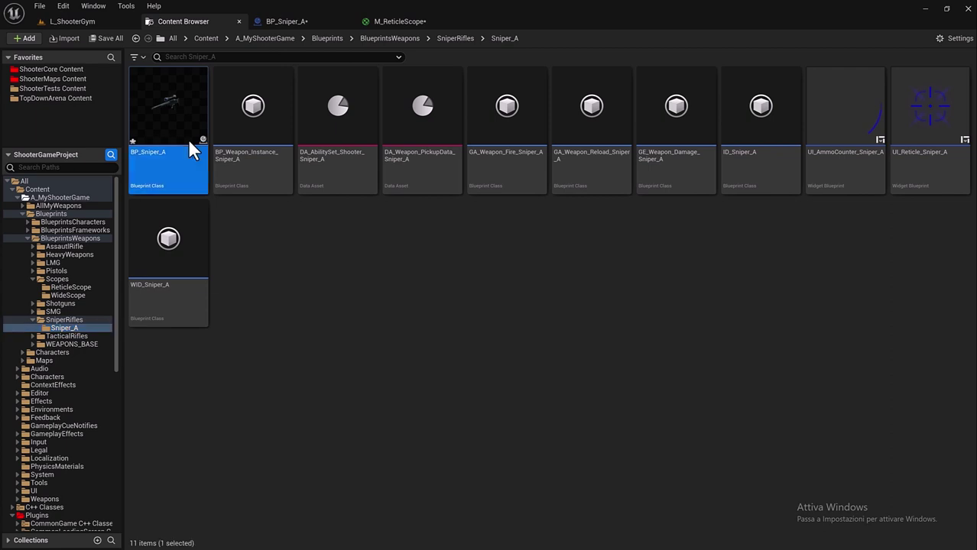
pyautogui.doubleClick(231, 134)
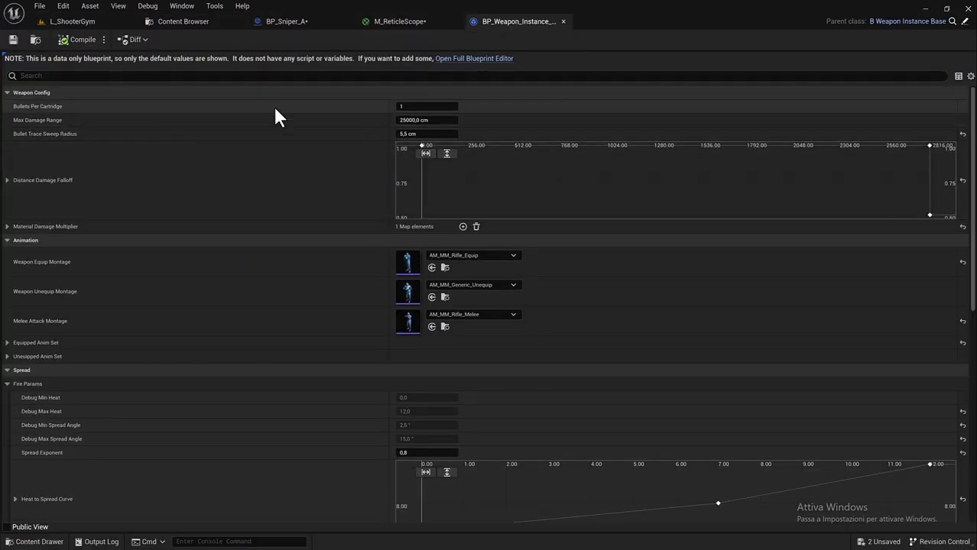
# - Leave Bullets Per Cartridge at 1 and change the Fire Params Spread Exponent from 0.8 to 1.0
pyautogui.click(409, 106)
pyautogui.click(315, 105)
pyautogui.scroll(-5, 303, 189)
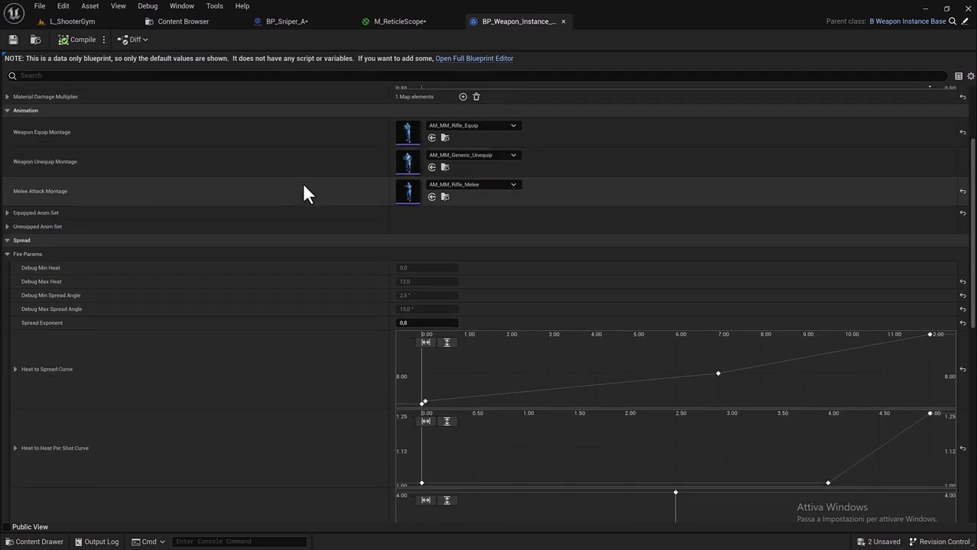
pyautogui.scroll(-2, 298, 196)
pyautogui.scroll(-2, 302, 197)
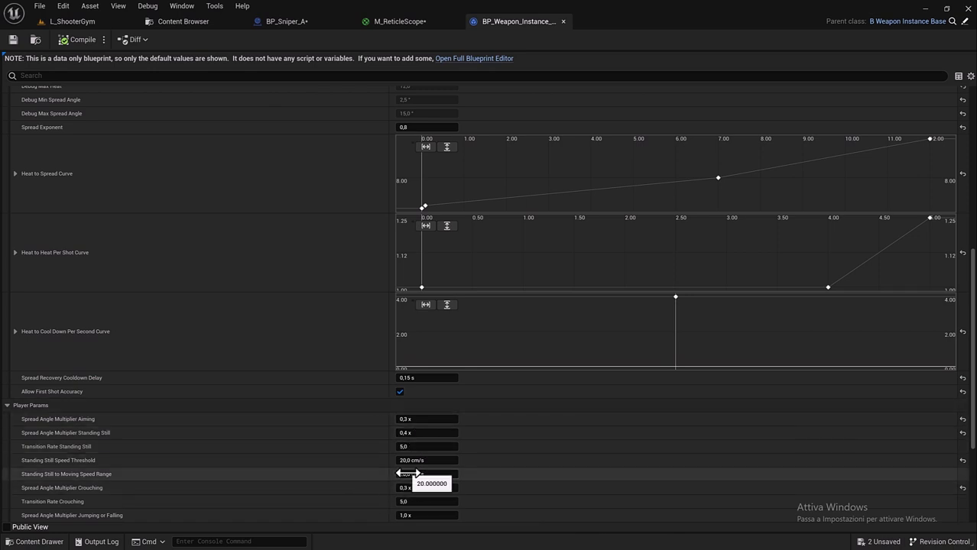
pyautogui.click(424, 128)
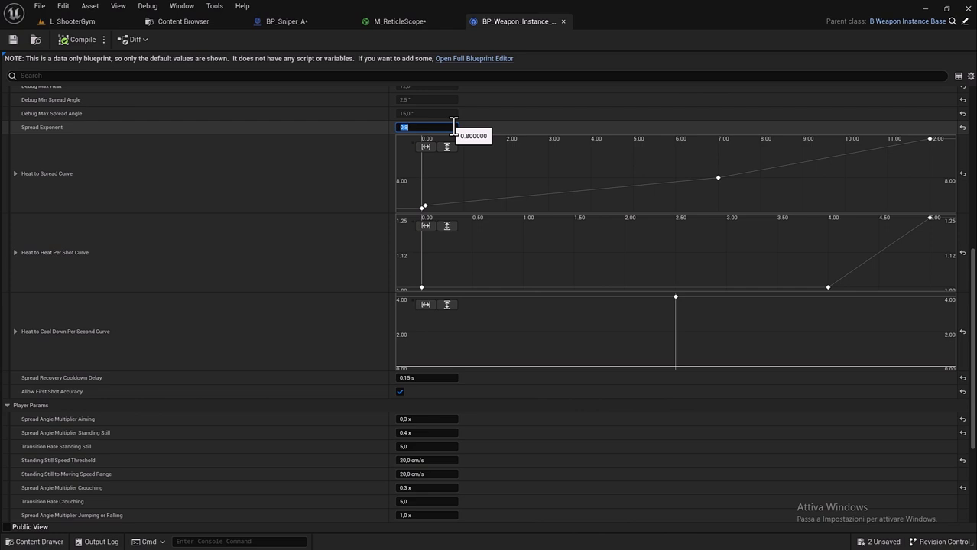
pyautogui.write('1')
pyautogui.press('Return')
pyautogui.click(365, 128)
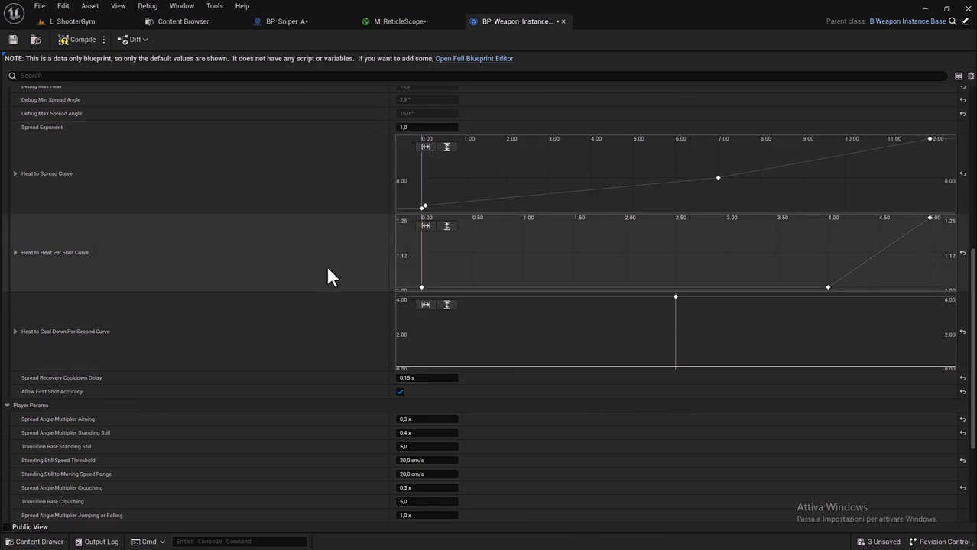
pyautogui.scroll(-3, 327, 275)
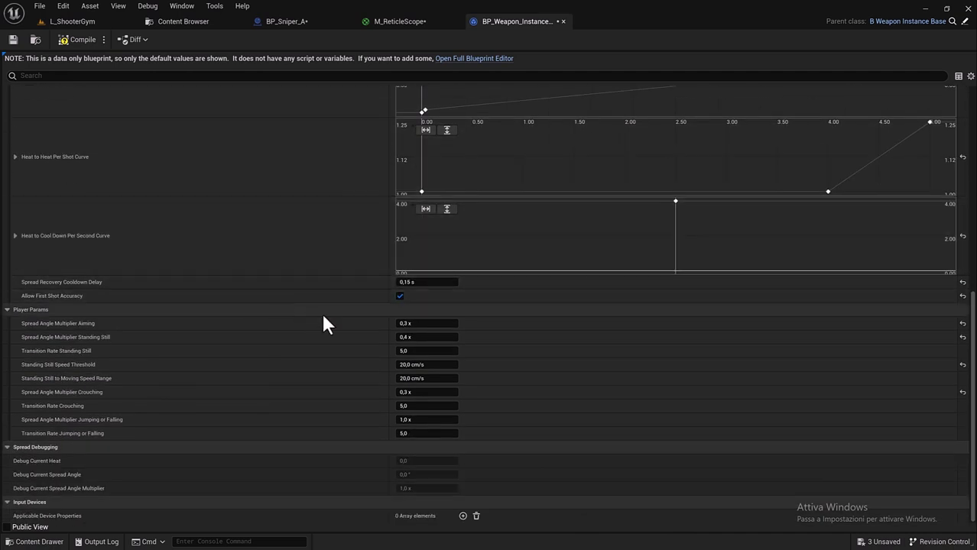
# - Set the Aiming, Standing Still and Crouching Spread Angle Multipliers to 0.5
pyautogui.click(410, 323)
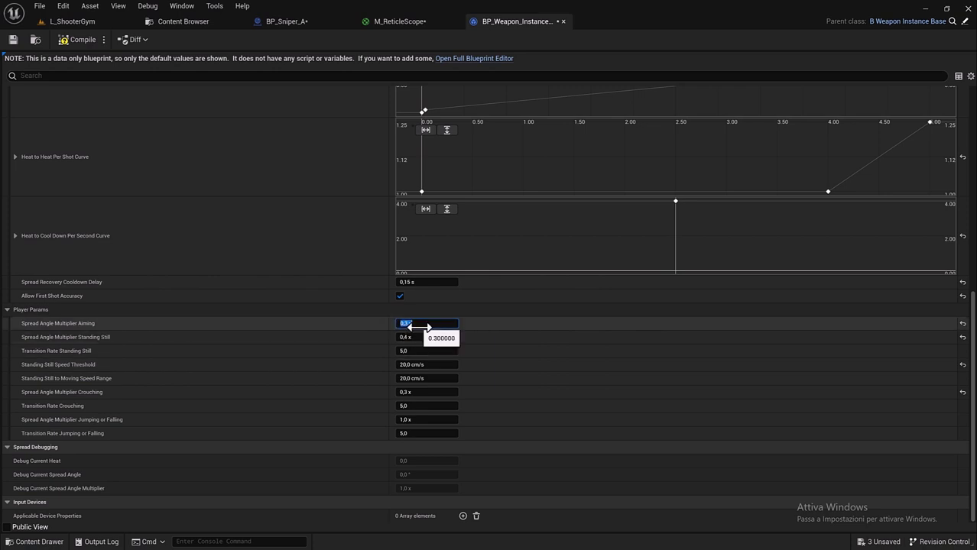
pyautogui.write('.5')
pyautogui.press('Tab')
pyautogui.write('.5')
pyautogui.press('Tab')
pyautogui.press('Tab')
pyautogui.press('Tab')
pyautogui.press('Tab')
pyautogui.write('.5')
pyautogui.press('Return')
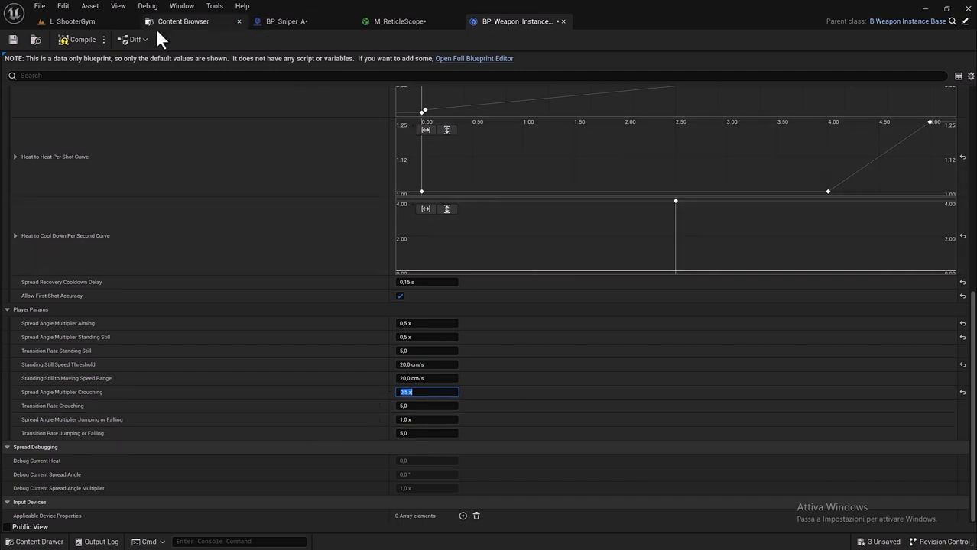
# - Raise the Jumping or Falling Spread Angle Multiplier to 2.0
pyautogui.click(404, 421)
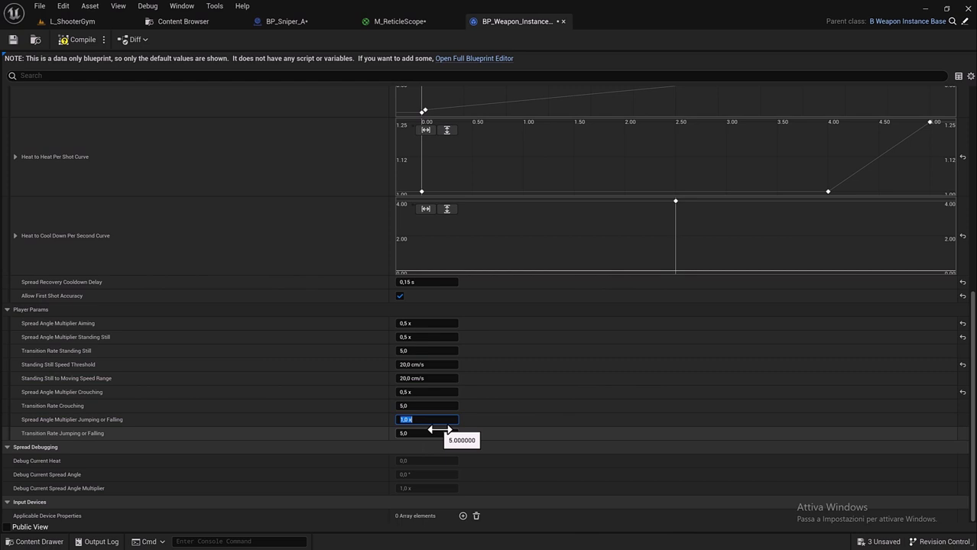
pyautogui.write('2')
pyautogui.press('Return')
pyautogui.click(84, 39)
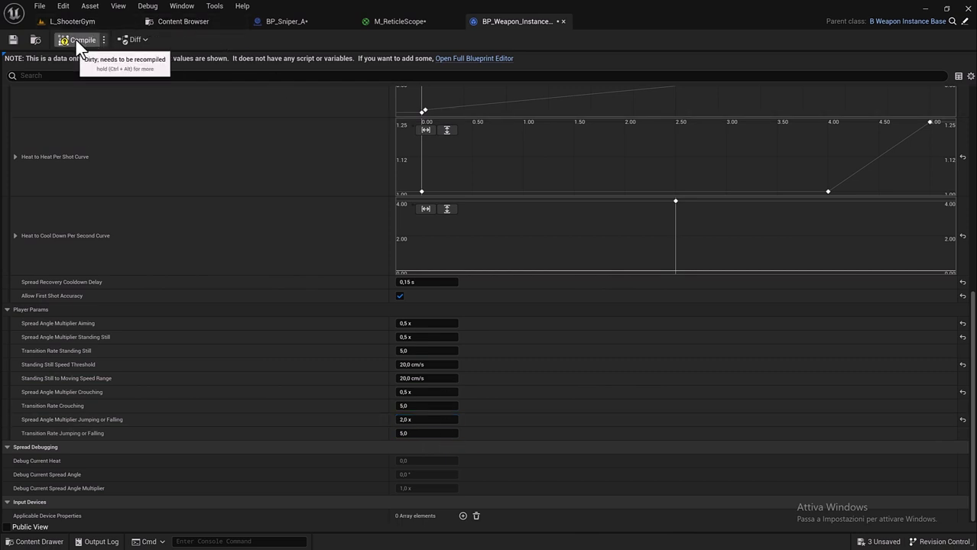
# - Save the weapon instance blueprint and close the Message Log and its editor
pyautogui.click(18, 38)
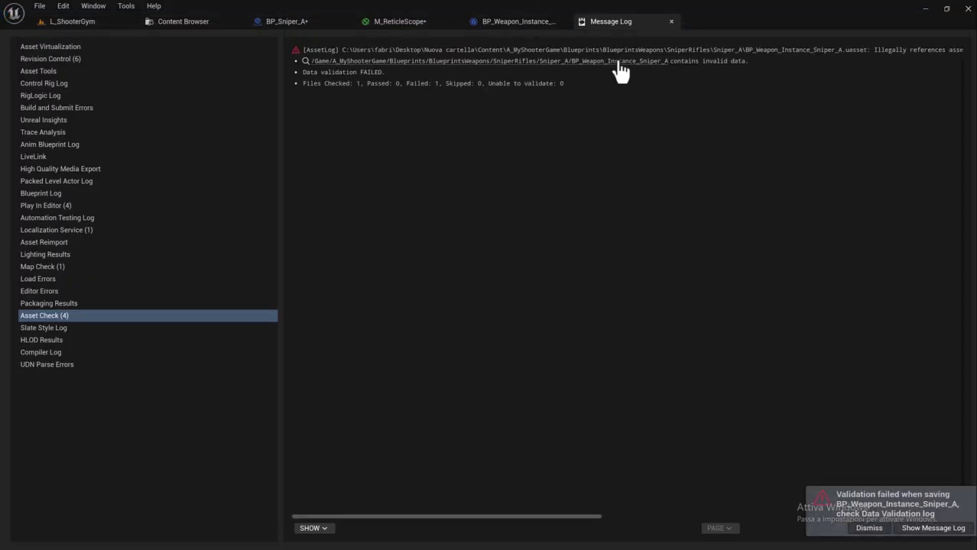
pyautogui.click(671, 22)
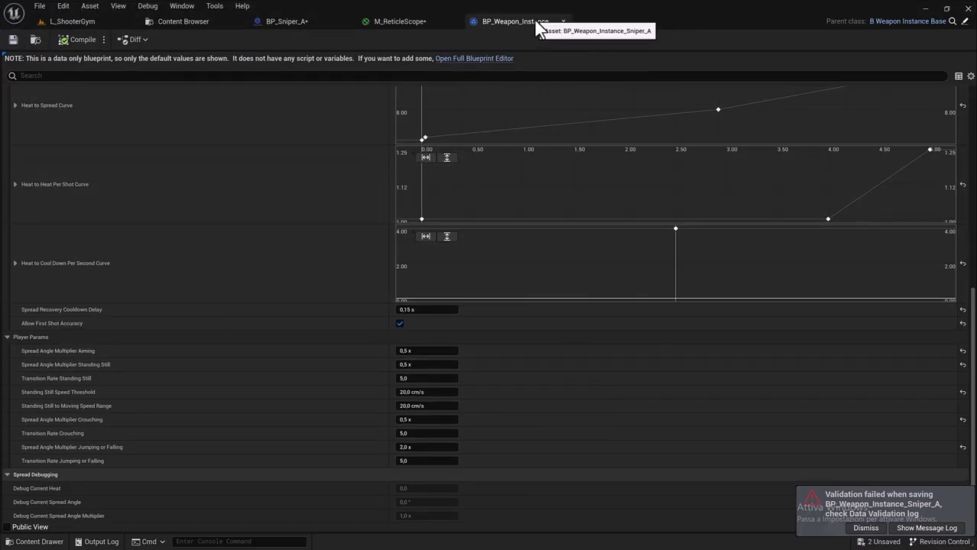
pyautogui.click(564, 21)
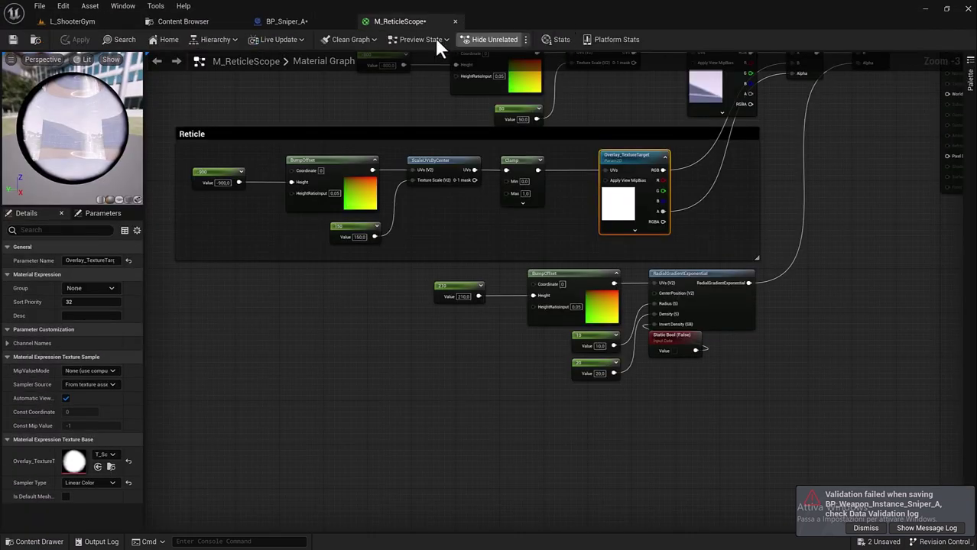
# - Close the M_ReticleScope editor and return to the Sniper_A asset list
pyautogui.click(186, 22)
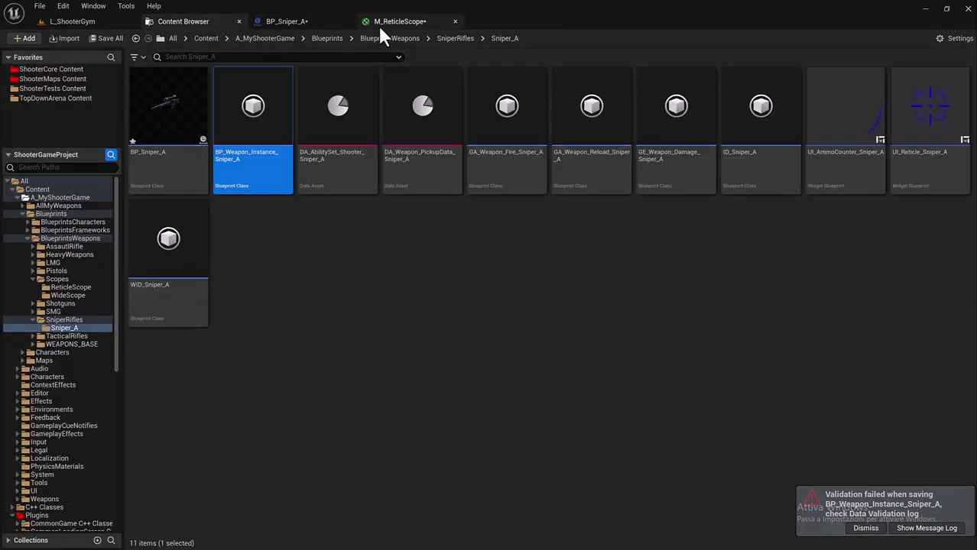
pyautogui.click(401, 22)
pyautogui.click(455, 22)
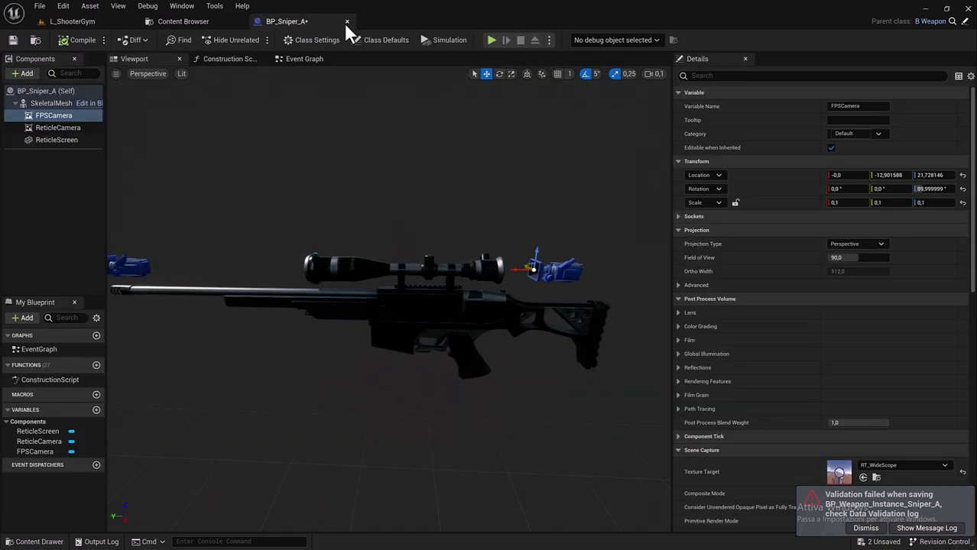
pyautogui.click(191, 28)
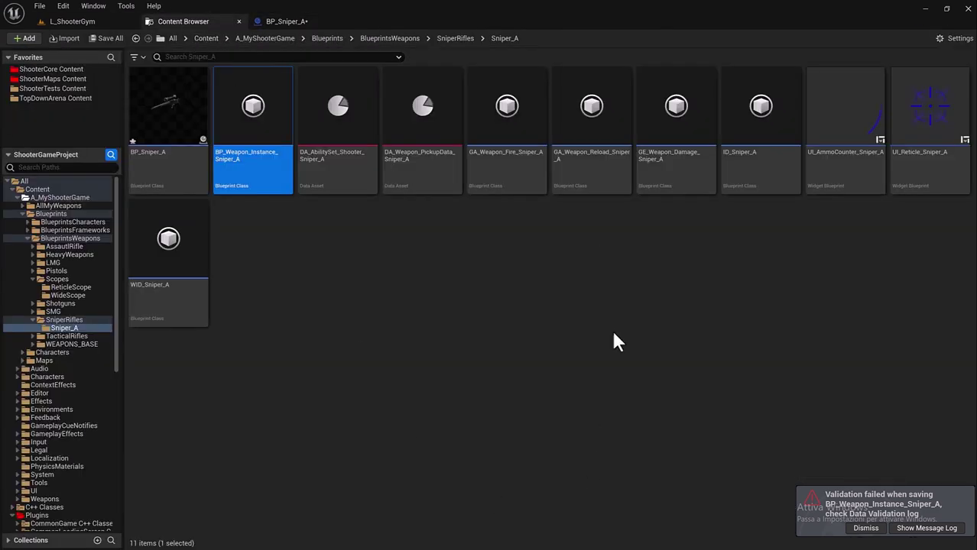
# - Open the GE_Weapon_Damage_Sniper_A gameplay effect
pyautogui.moveTo(669, 194)
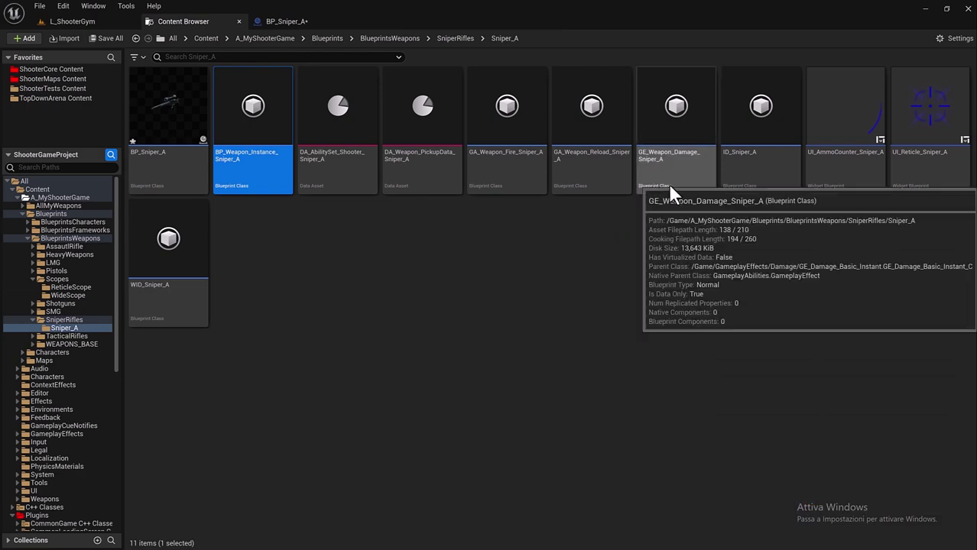
pyautogui.doubleClick(654, 167)
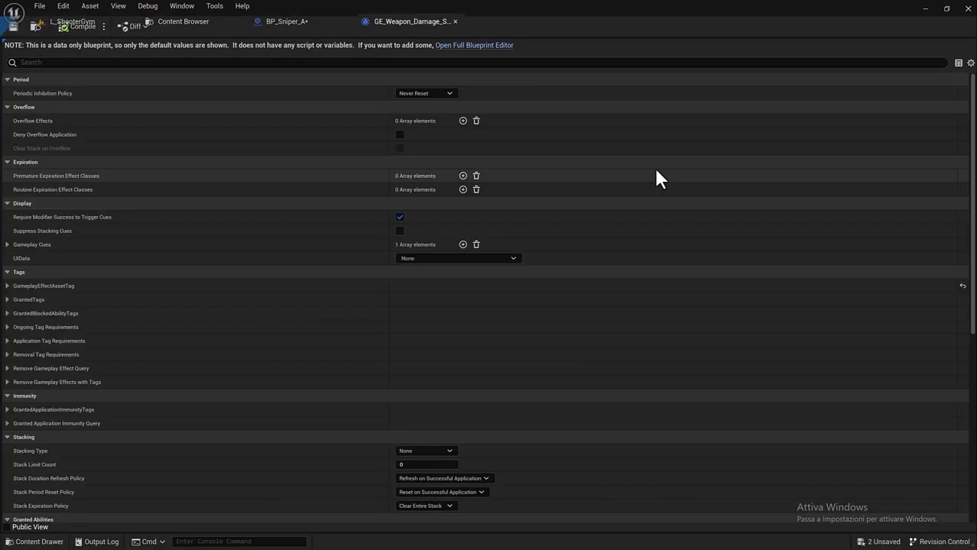
pyautogui.scroll(-6, 390, 194)
pyautogui.scroll(-3, 382, 211)
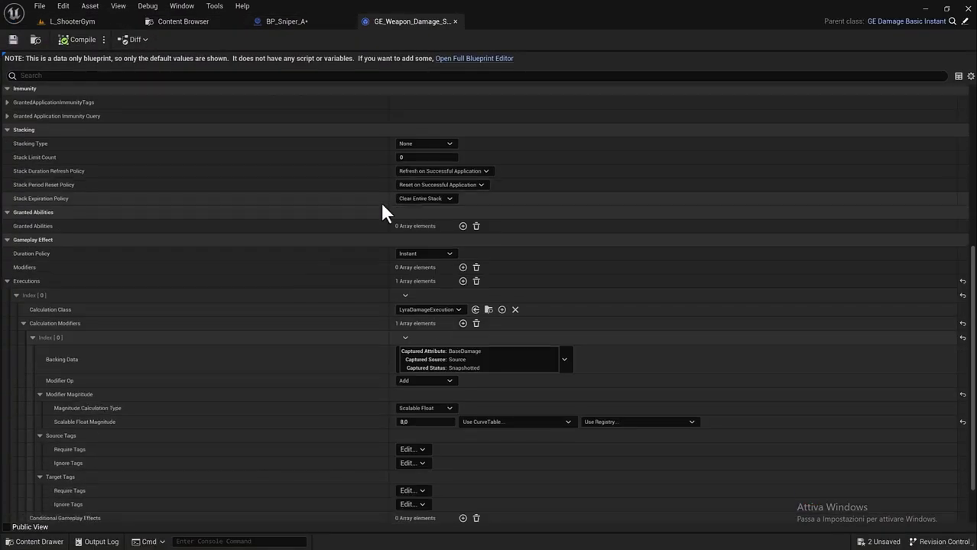
pyautogui.scroll(4, 381, 202)
pyautogui.scroll(-5, 380, 201)
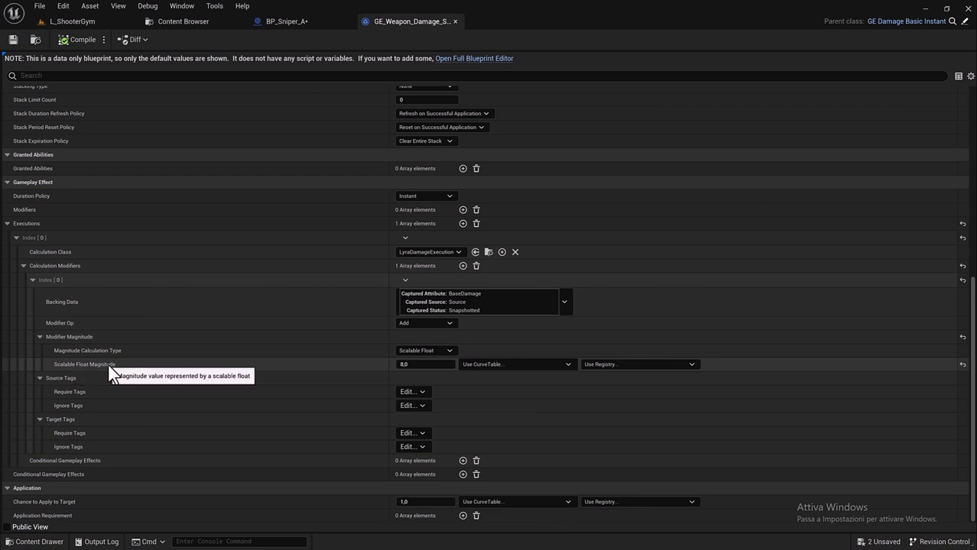
# - Set its damage Scalable Float Magnitude to 70 and compile
pyautogui.click(415, 365)
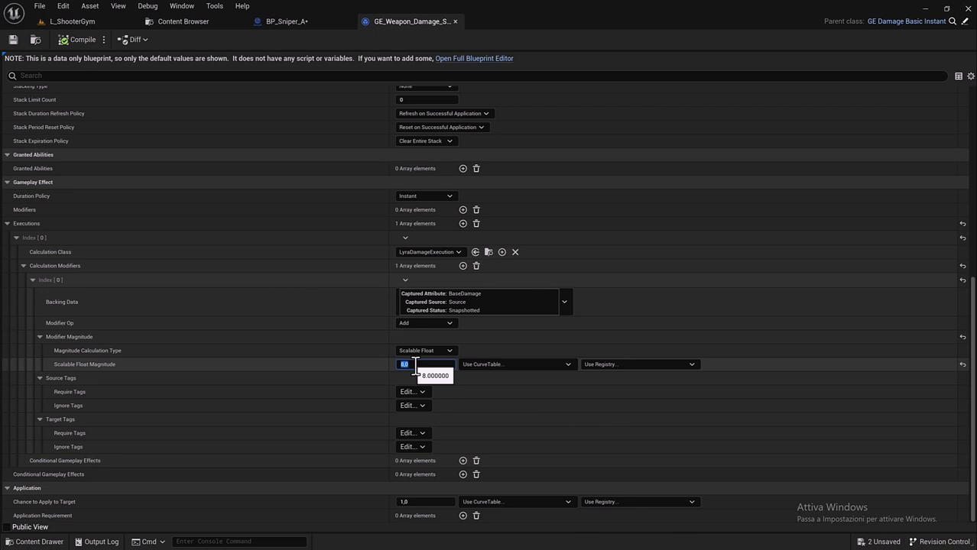
pyautogui.write('70')
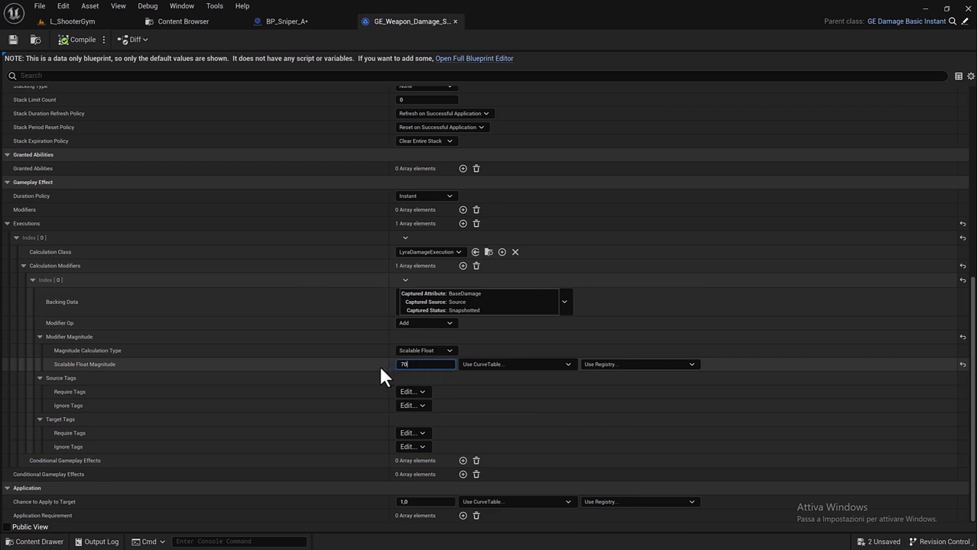
pyautogui.press('Return')
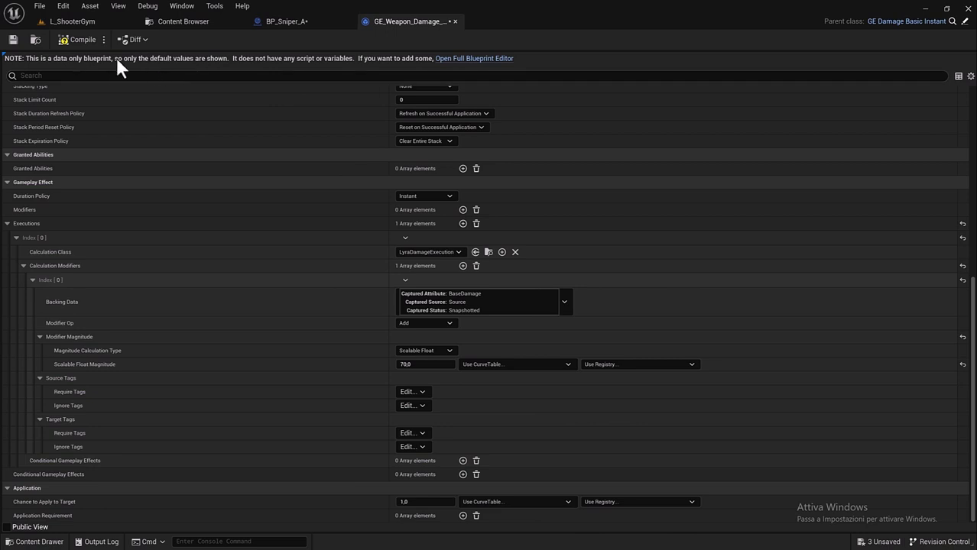
pyautogui.click(80, 41)
pyautogui.click(199, 20)
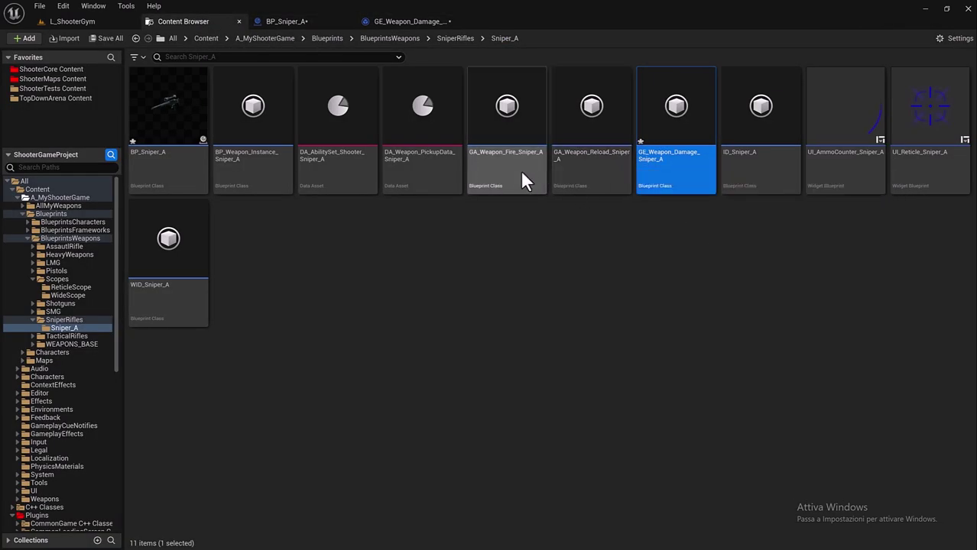
# - Open and dock GA_Weapon_Fire_Sniper_A, setting Fire Delay Time Secs to 2.5
pyautogui.doubleClick(504, 155)
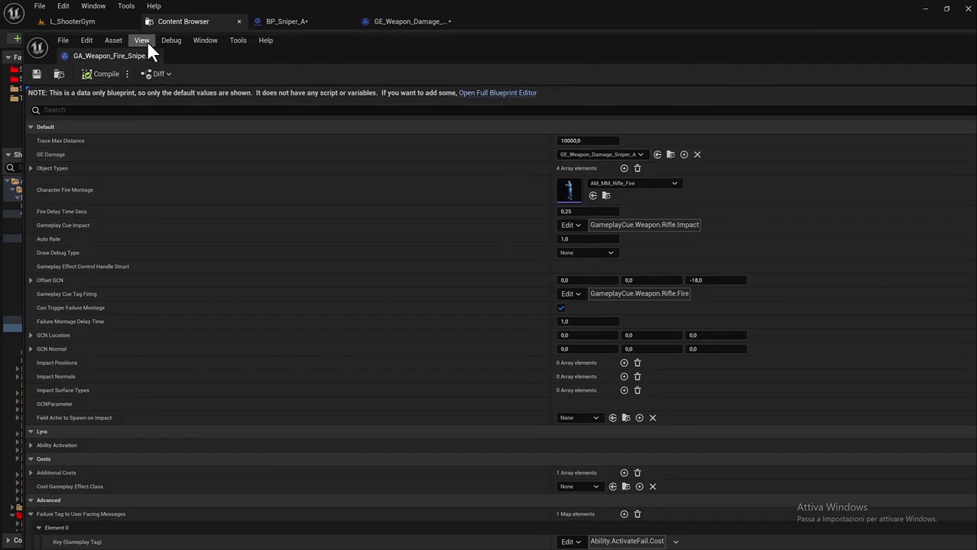
pyautogui.moveTo(115, 56); pyautogui.dragTo(520, 27)
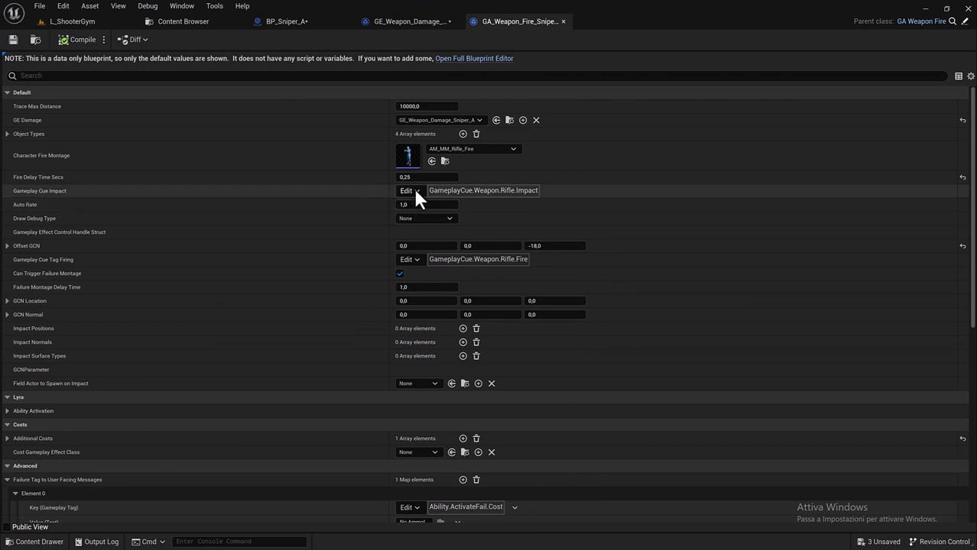
pyautogui.click(420, 178)
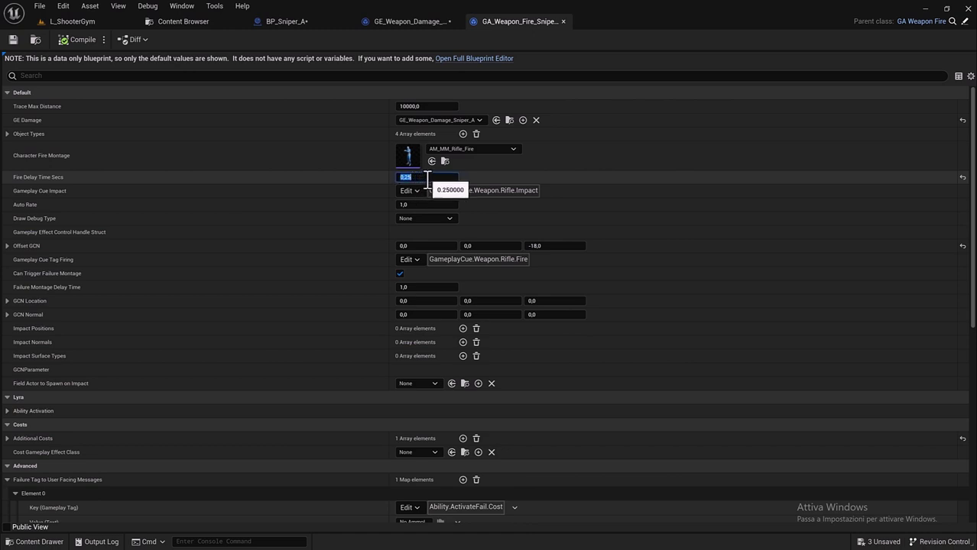
pyautogui.write('2')
pyautogui.press('Return')
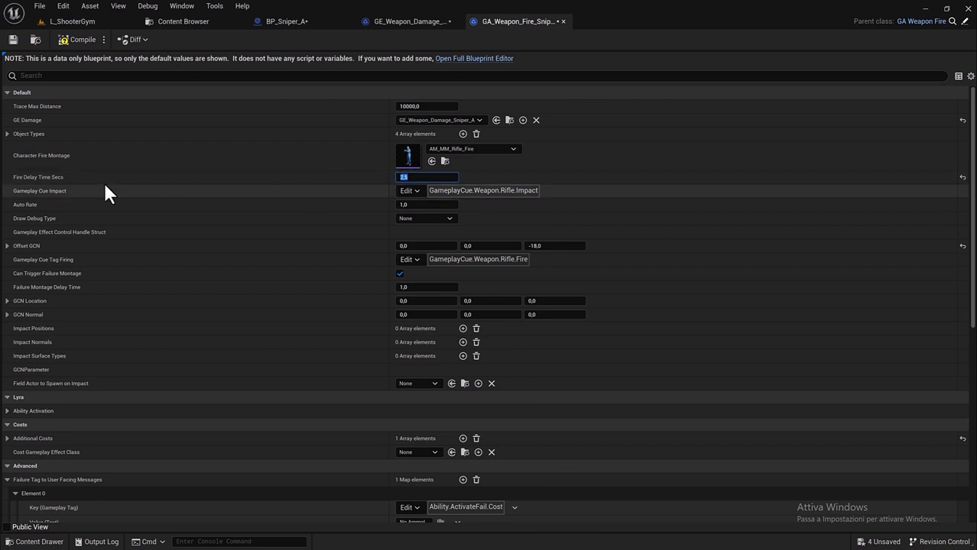
# - Set the fire ability's Auto Rate to 0.5
pyautogui.click(420, 204)
pyautogui.write('0,5')
pyautogui.press('Return')
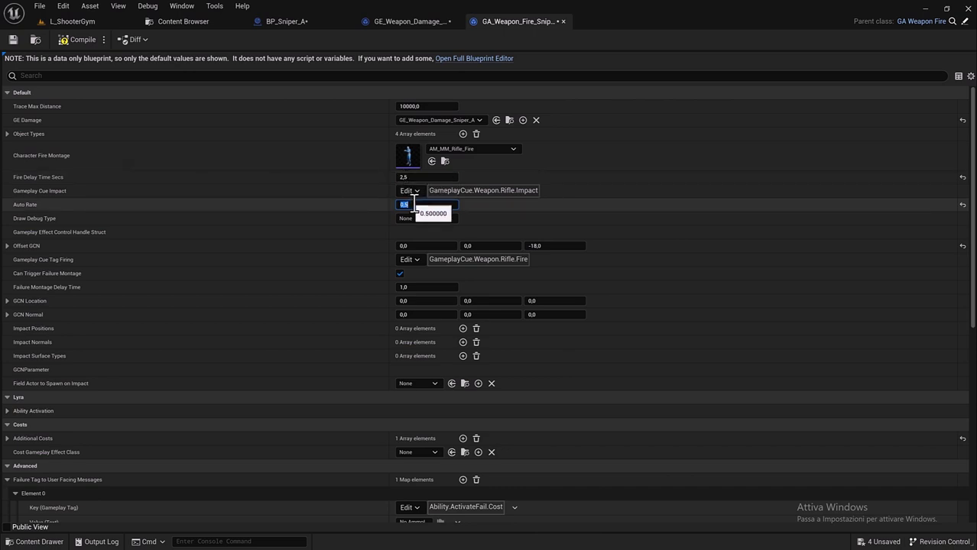
pyautogui.click(365, 203)
pyautogui.scroll(-4, 408, 241)
pyautogui.scroll(-3, 408, 241)
pyautogui.scroll(4, 409, 243)
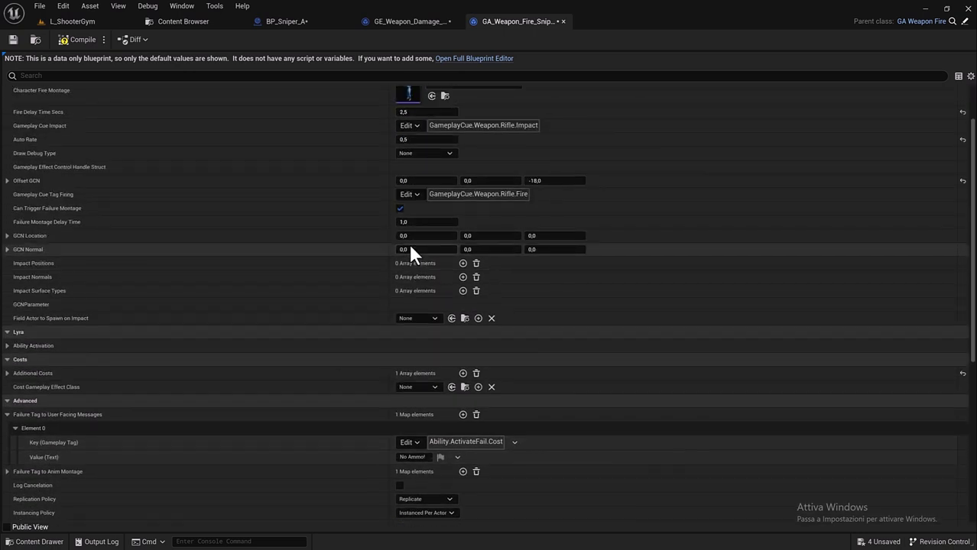
pyautogui.scroll(3, 409, 252)
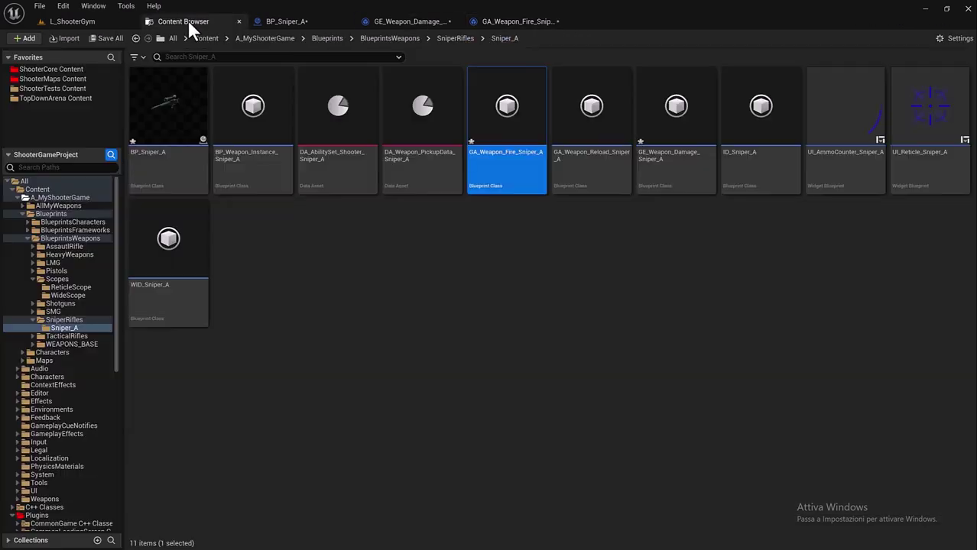
pyautogui.click(185, 21)
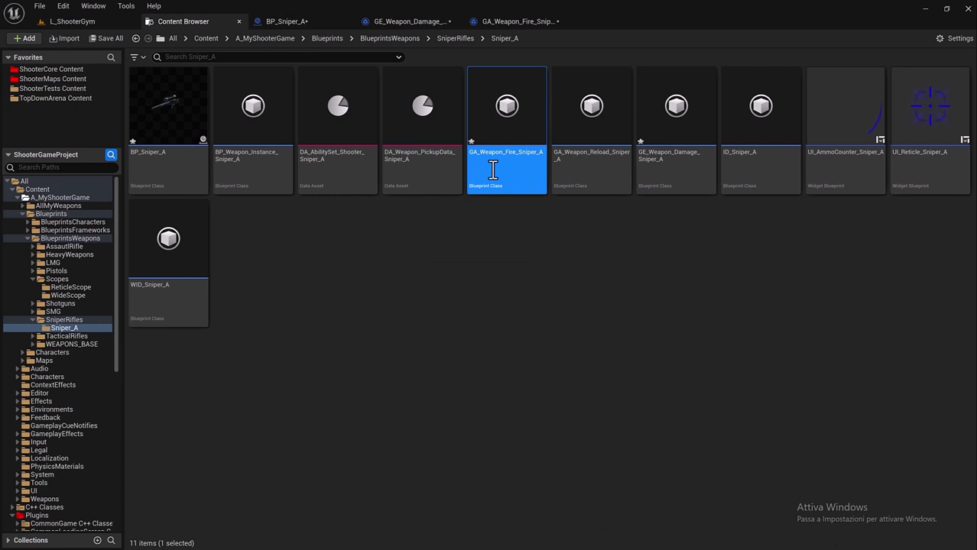
# - Open GA_Weapon_Reload_Sniper_A, set its reload Playrate to 0.7, and compile
pyautogui.doubleClick(593, 191)
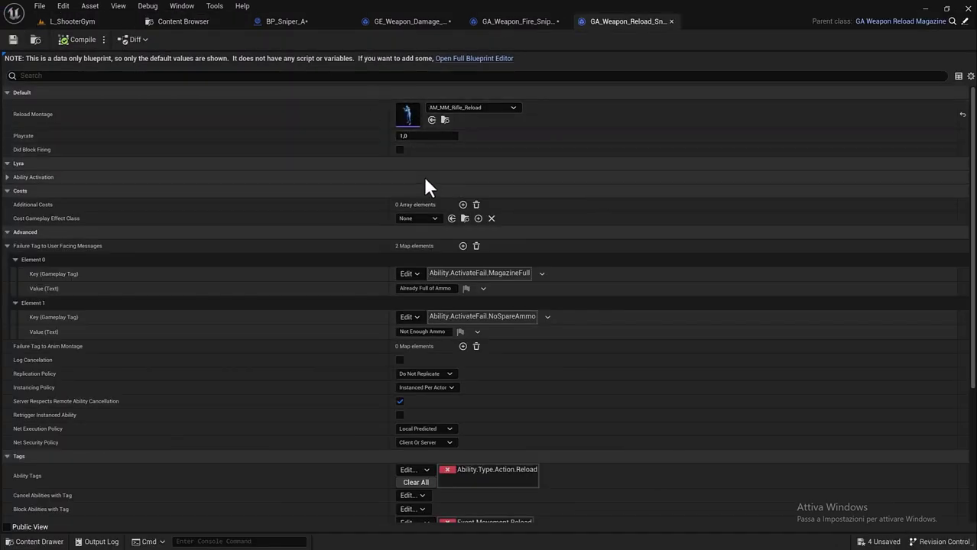
pyautogui.scroll(-2, 425, 179)
pyautogui.scroll(2, 428, 177)
pyautogui.write('0,7')
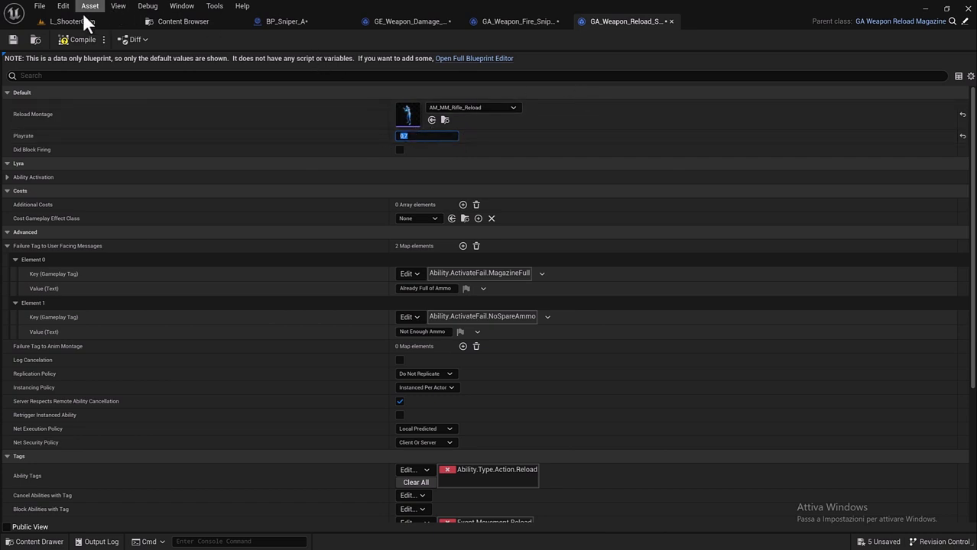
pyautogui.click(60, 43)
# - Return to the running game in L_ShooterGym and scope in and out with the sniper
pyautogui.click(203, 23)
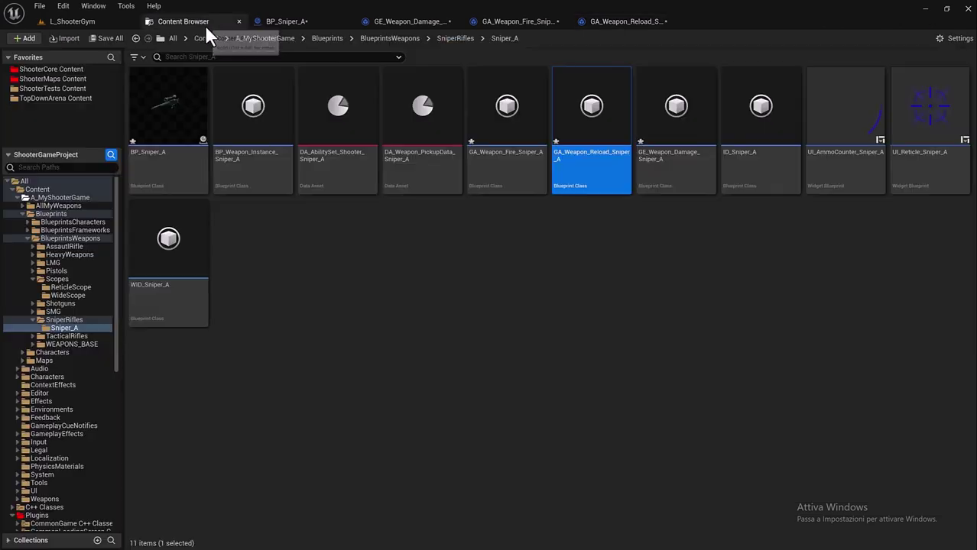
pyautogui.click(97, 22)
pyautogui.rightClick(356, 291)
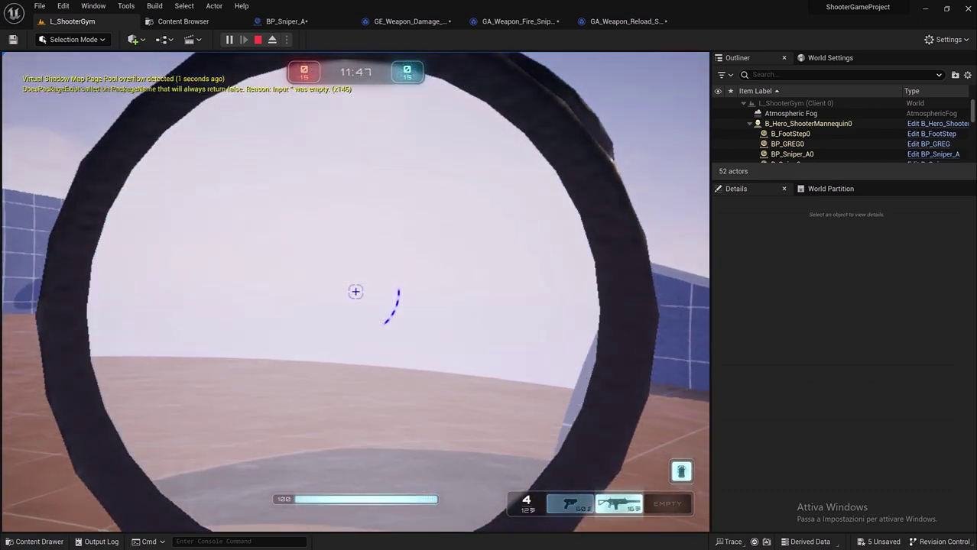
pyautogui.rightClick(355, 291)
# - Empty the sniper's magazine, then keep firing after the reload to check the fire rate
pyautogui.click(355, 291)
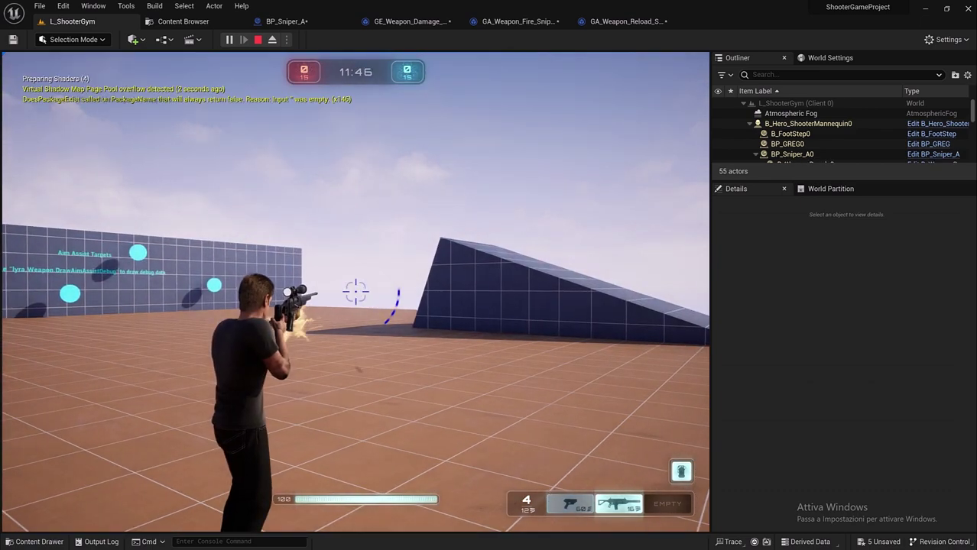
pyautogui.click(355, 291)
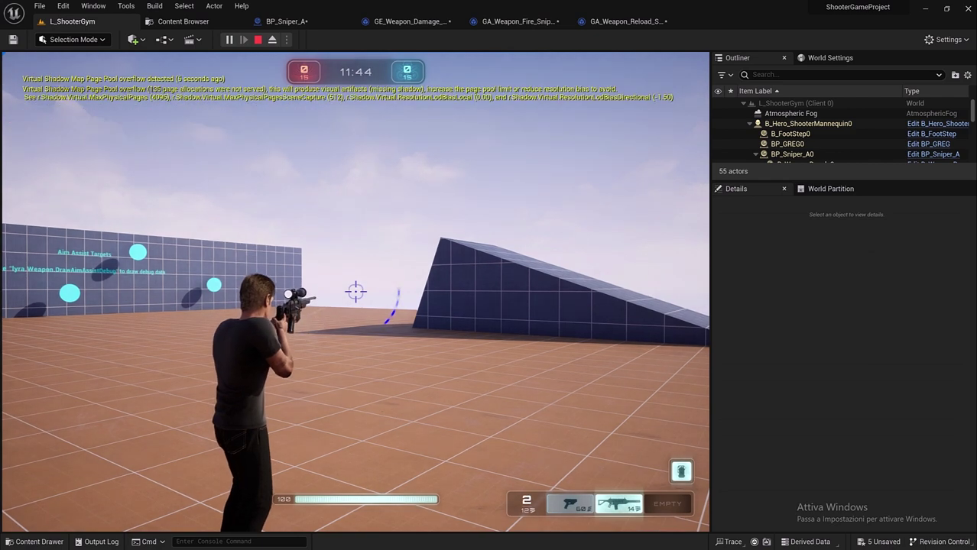
pyautogui.click(355, 291)
pyautogui.click(355, 291)
pyautogui.click(355, 291)
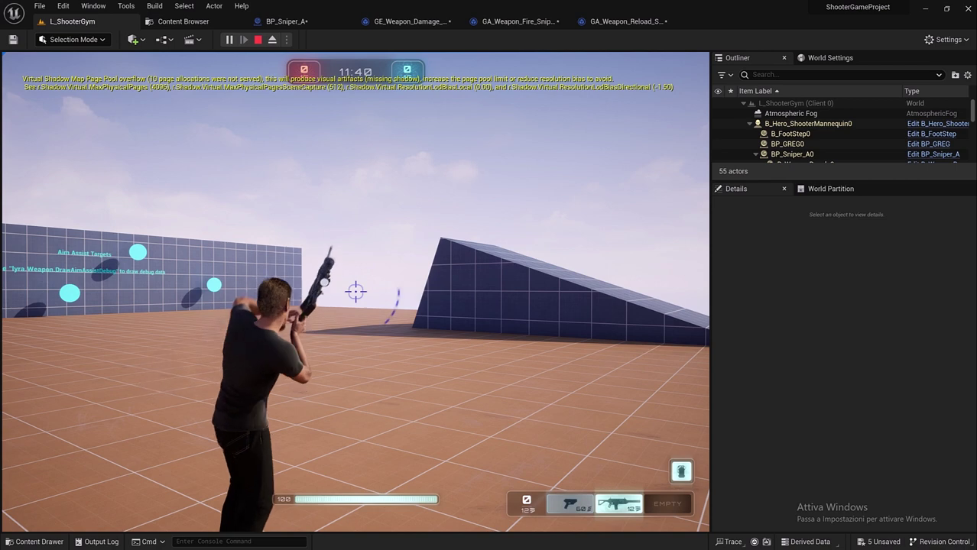
pyautogui.click(355, 291)
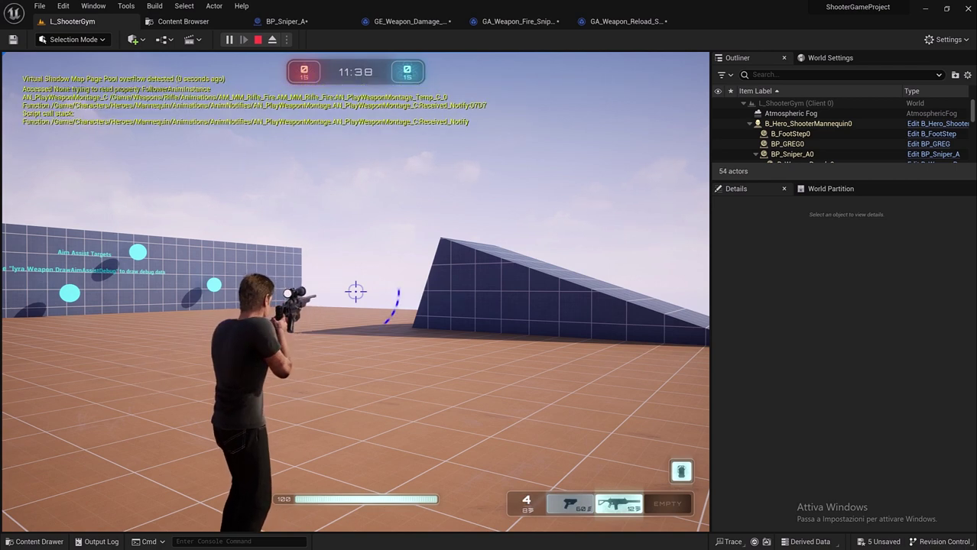
pyautogui.click(355, 291)
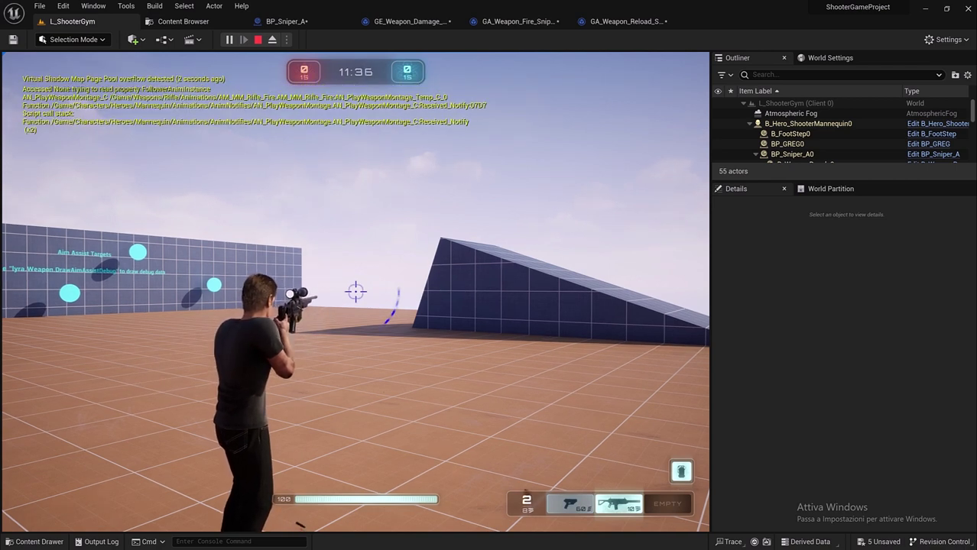
pyautogui.click(356, 291)
pyautogui.click(356, 291)
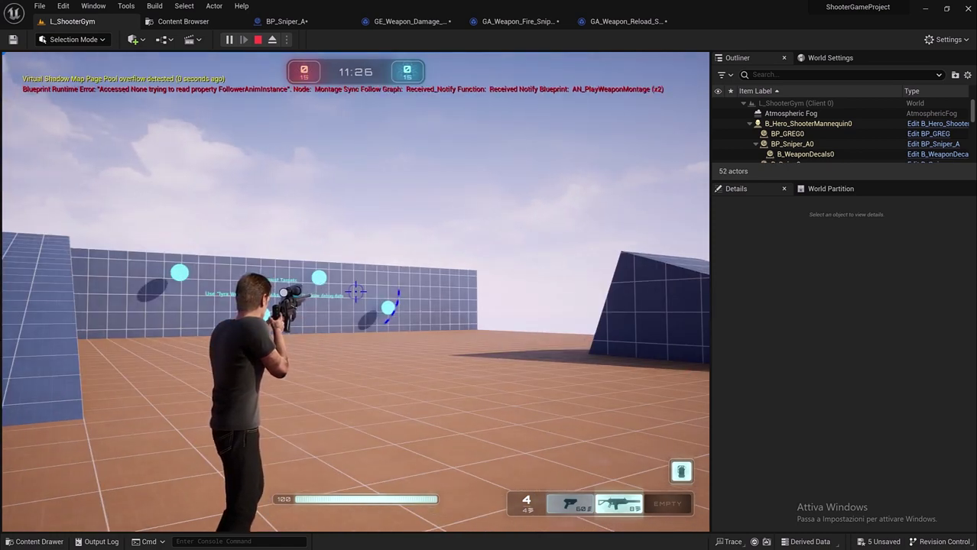
# - Stop the running play session and return to the Sniper_A asset folder
pyautogui.press('Escape')
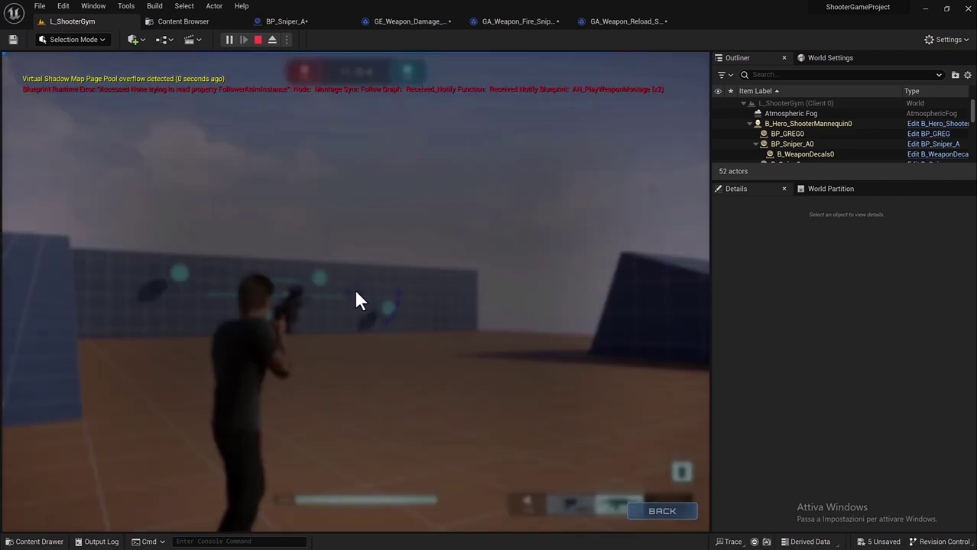
pyautogui.click(353, 321)
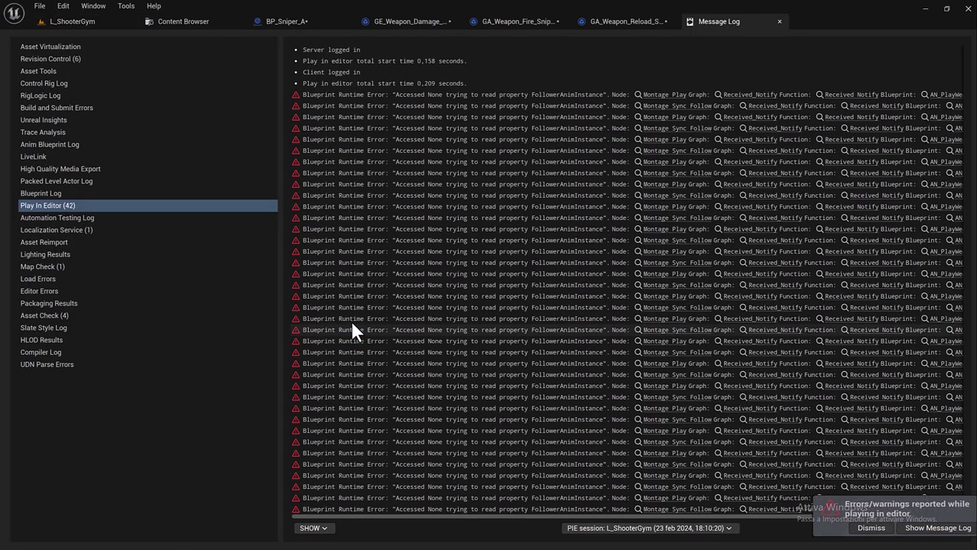
pyautogui.click(156, 21)
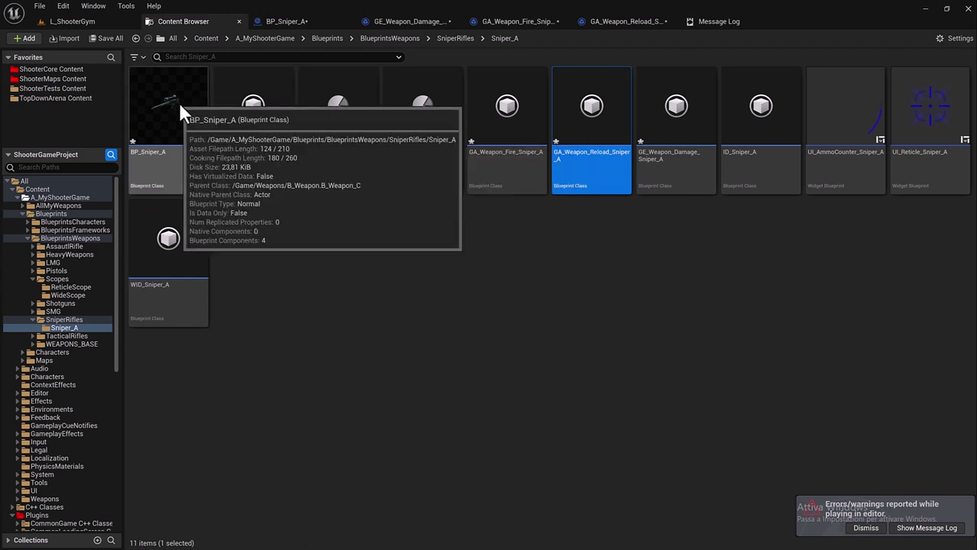
# - In DA_AbilitySet_Shooter_Sniper_A, change Index 0's input tag from FireAuto to InputTag.Weapon.Fire
pyautogui.doubleClick(338, 171)
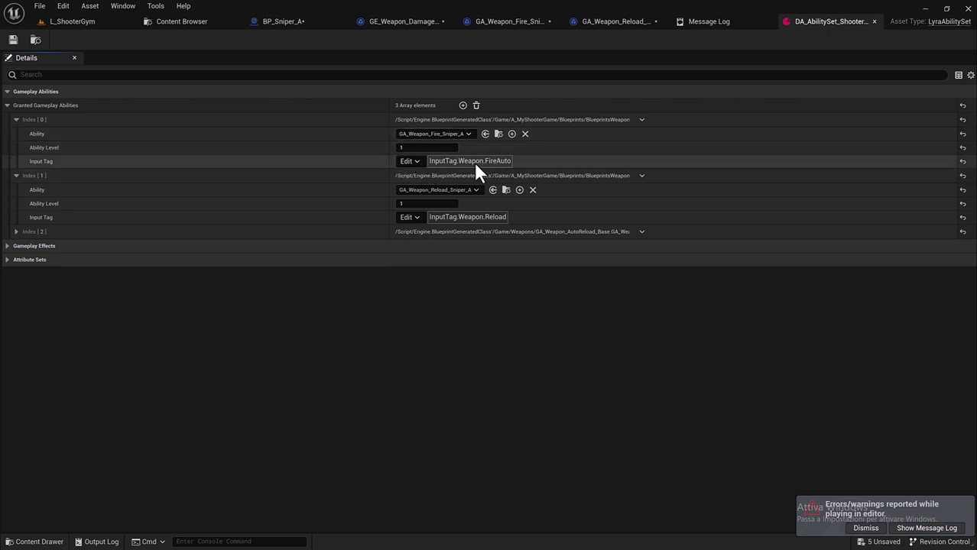
pyautogui.click(411, 163)
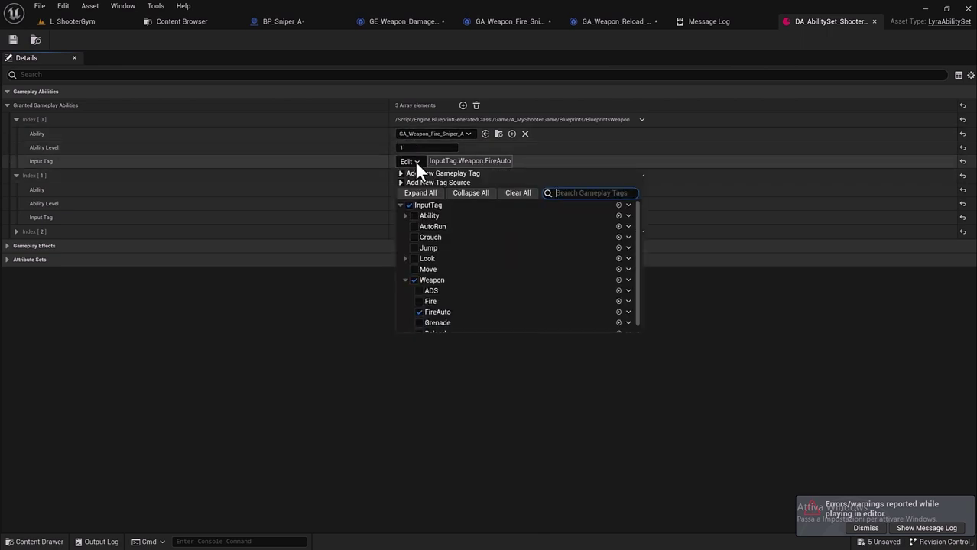
pyautogui.click(419, 295)
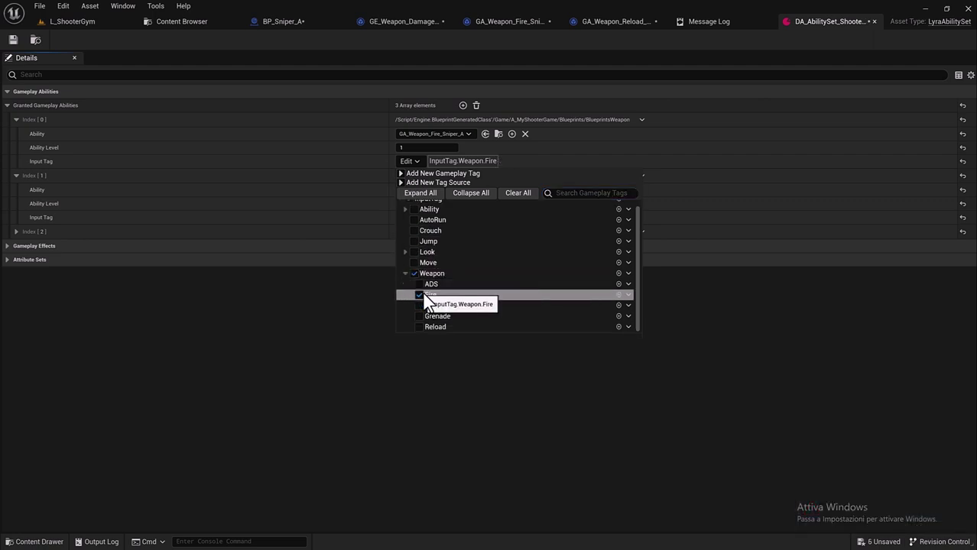
pyautogui.click(409, 162)
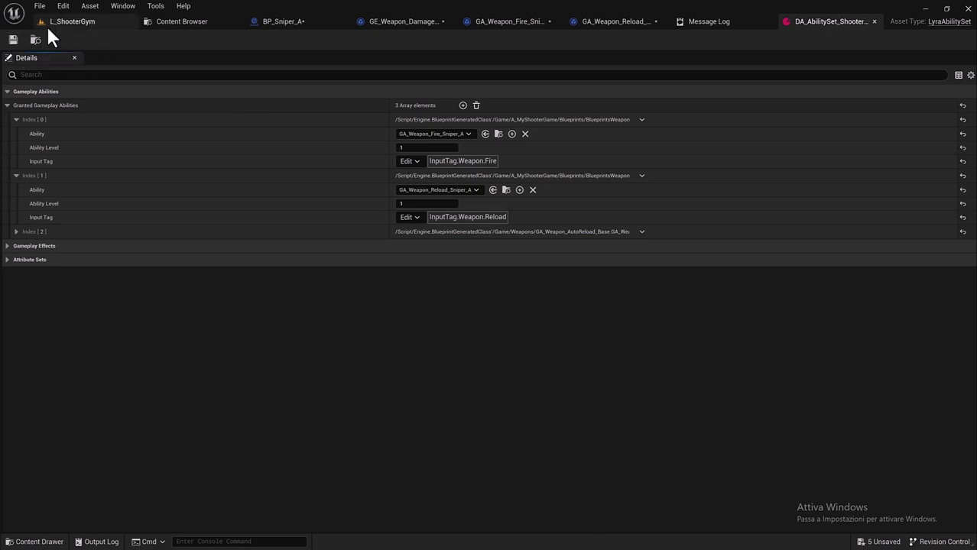
pyautogui.click(76, 21)
# - Start a play session, walk onto the spawner to pick up the sniper, and fire one shot
pyautogui.click(233, 40)
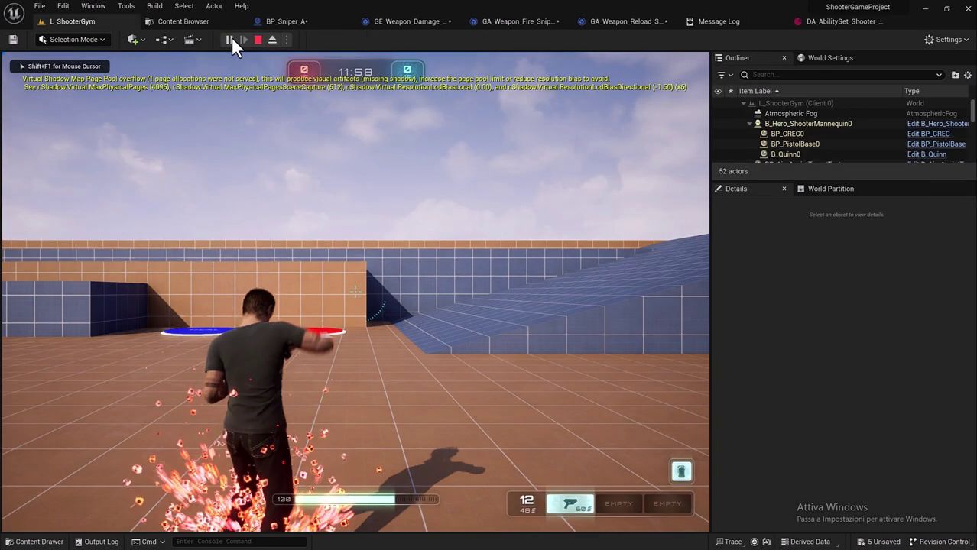
pyautogui.press('w')
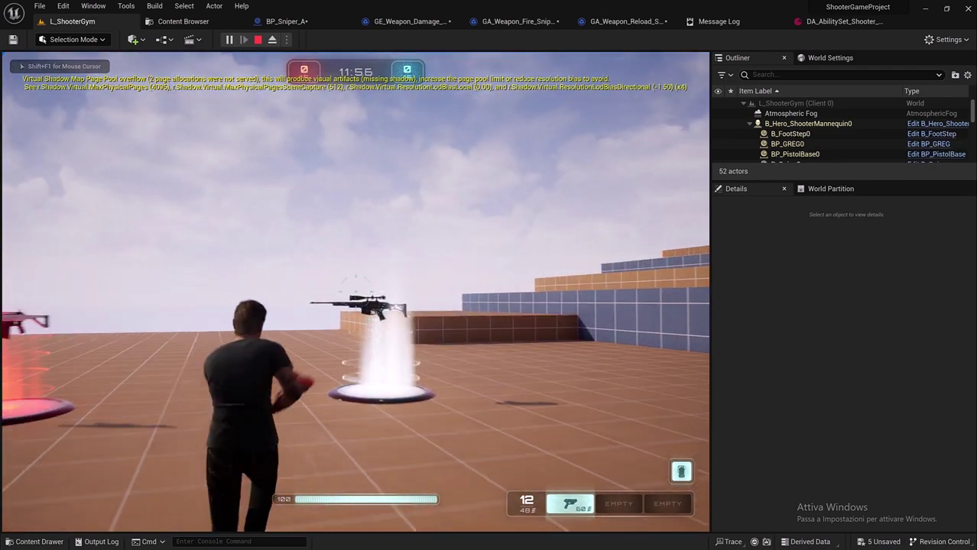
pyautogui.press('w')
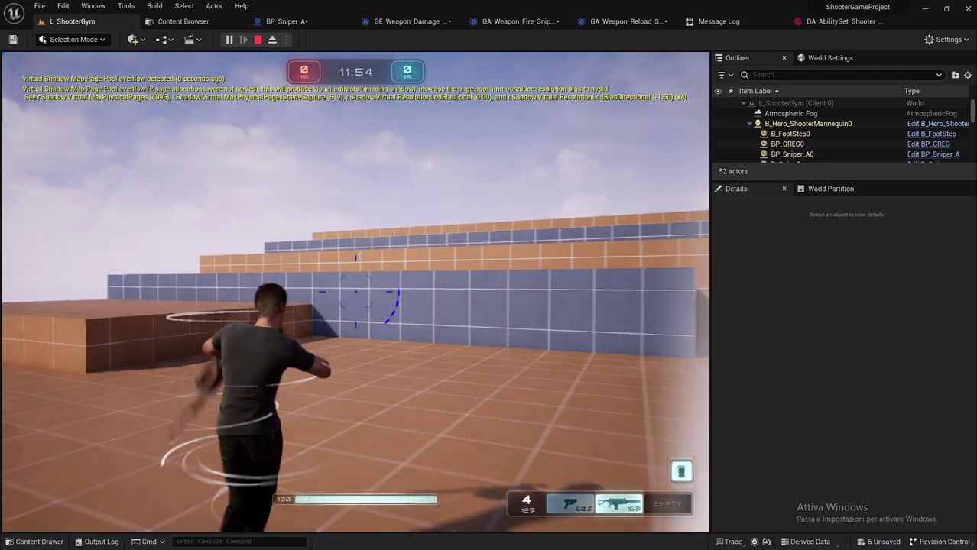
pyautogui.press('w')
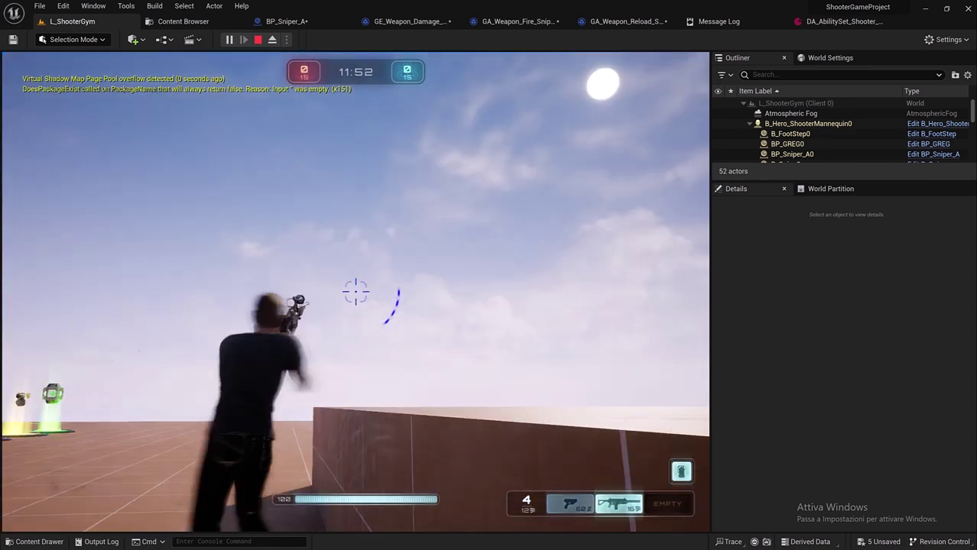
pyautogui.press('w')
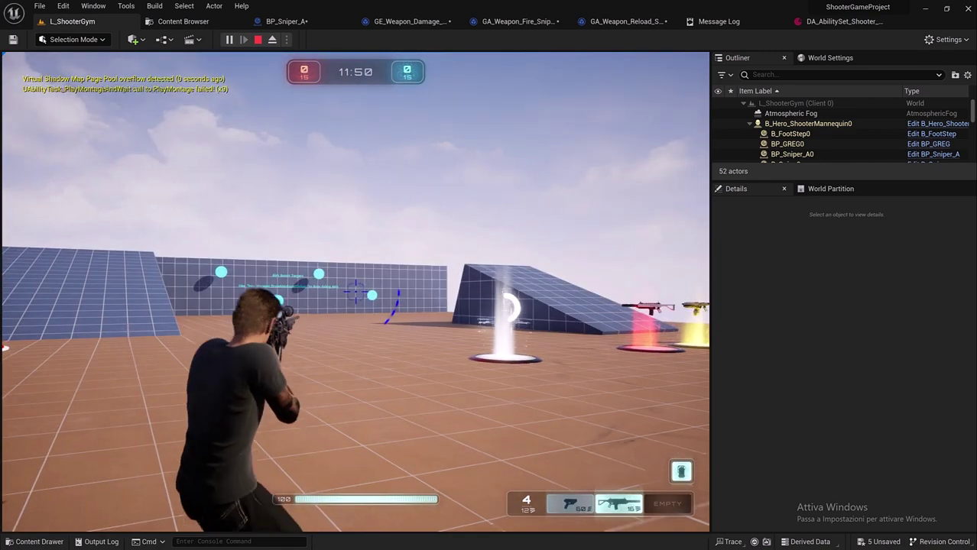
pyautogui.click(355, 291)
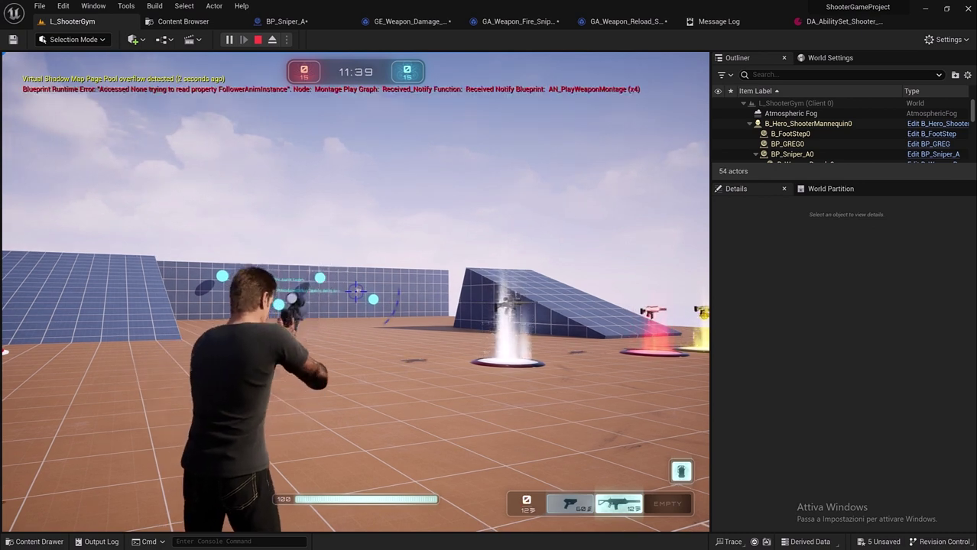
# - Strafe left, fire three more sniper shots at the targets, and pause the game
pyautogui.press('a')
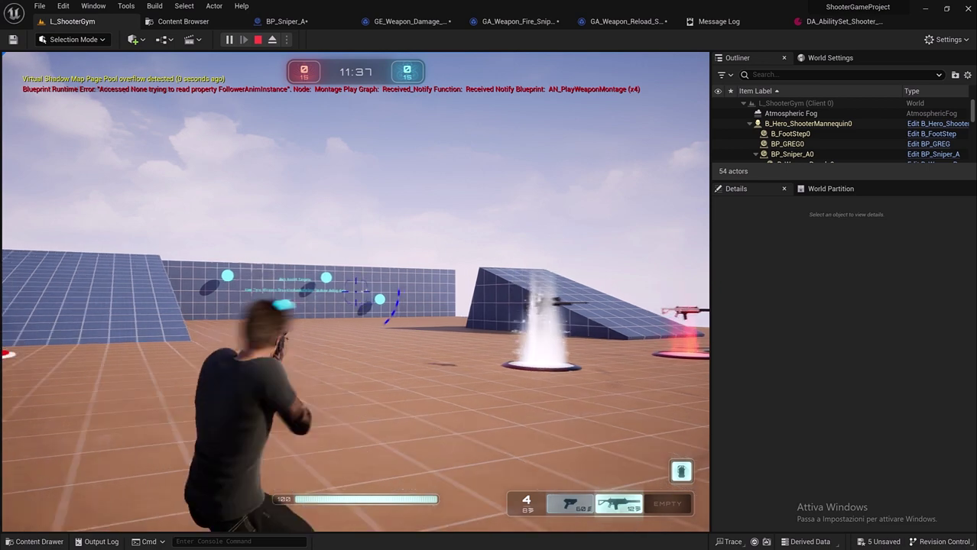
pyautogui.press('a')
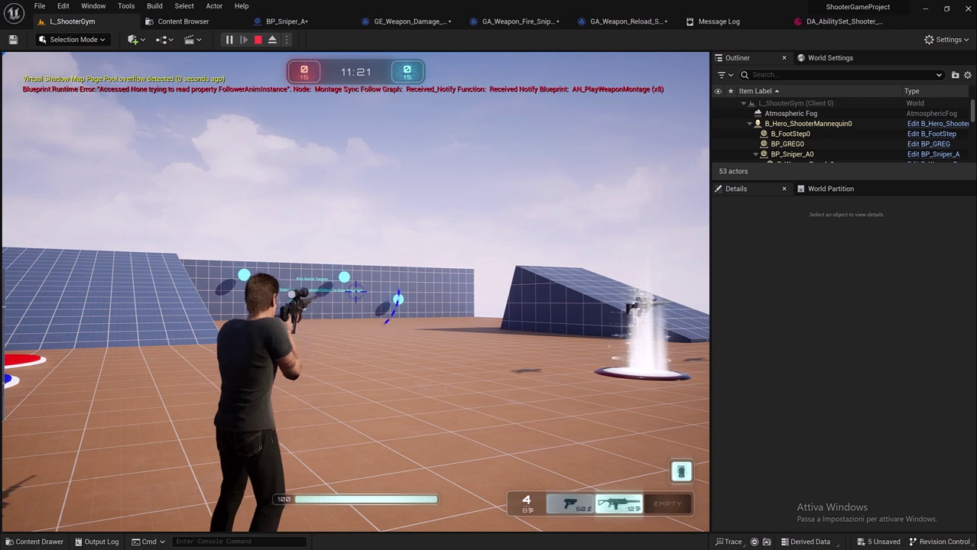
pyautogui.click(355, 290)
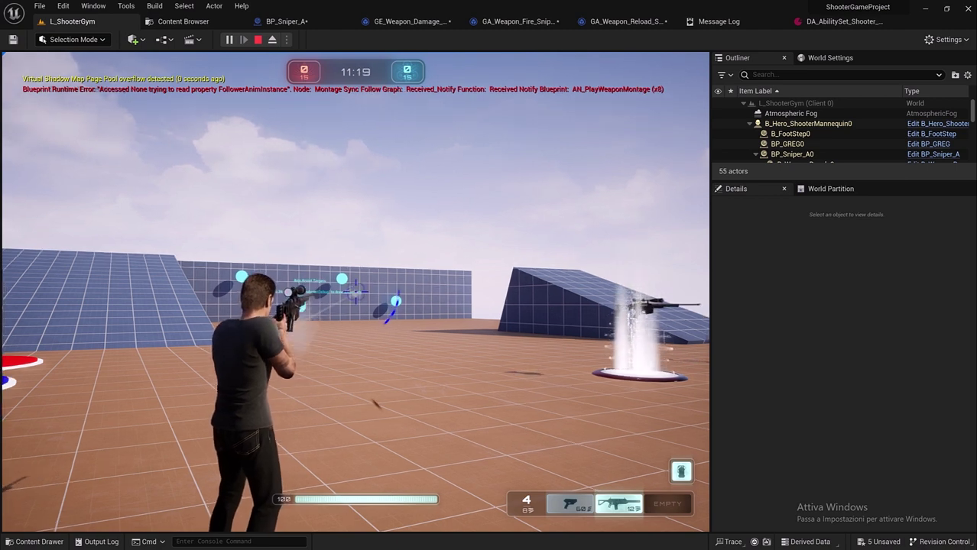
pyautogui.click(355, 291)
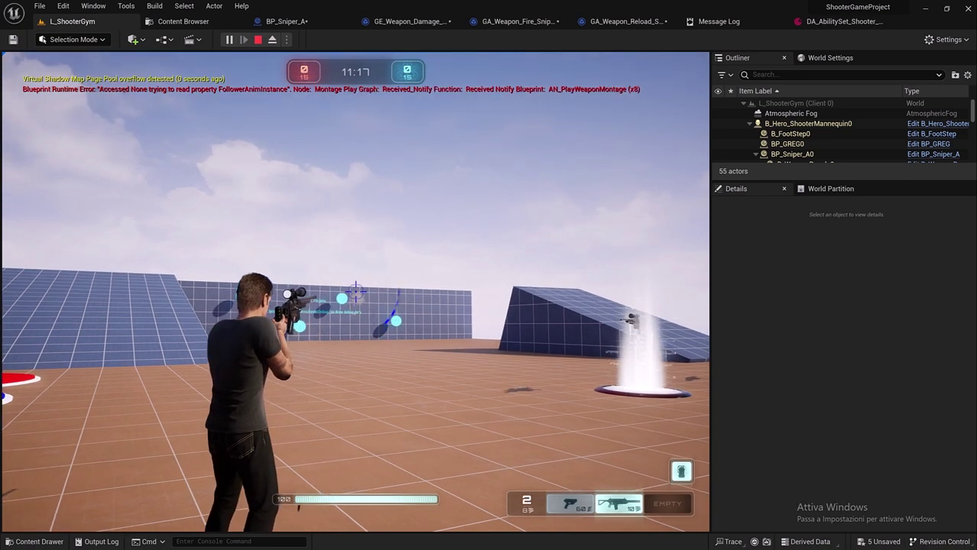
pyautogui.click(354, 291)
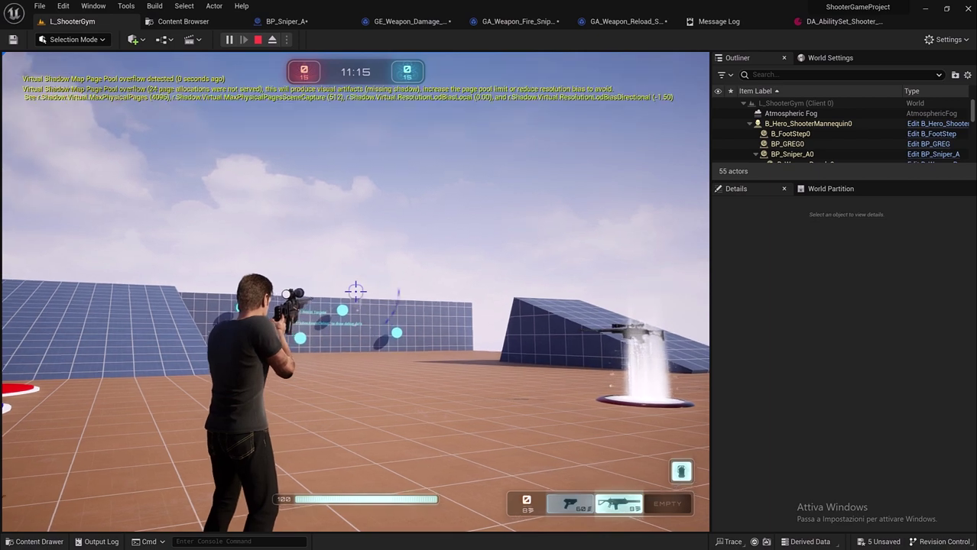
pyautogui.press('Escape')
# - Stop play and check GA_Weapon_Fire_Sniper_A's Fire Delay and Auto Rate and GA_Weapon_Reload's Playrate
pyautogui.click(310, 328)
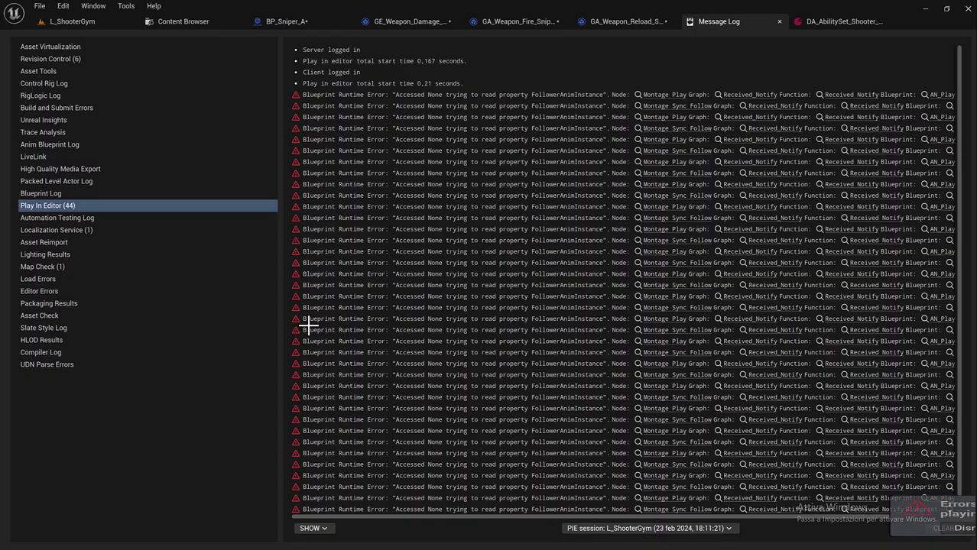
pyautogui.click(527, 26)
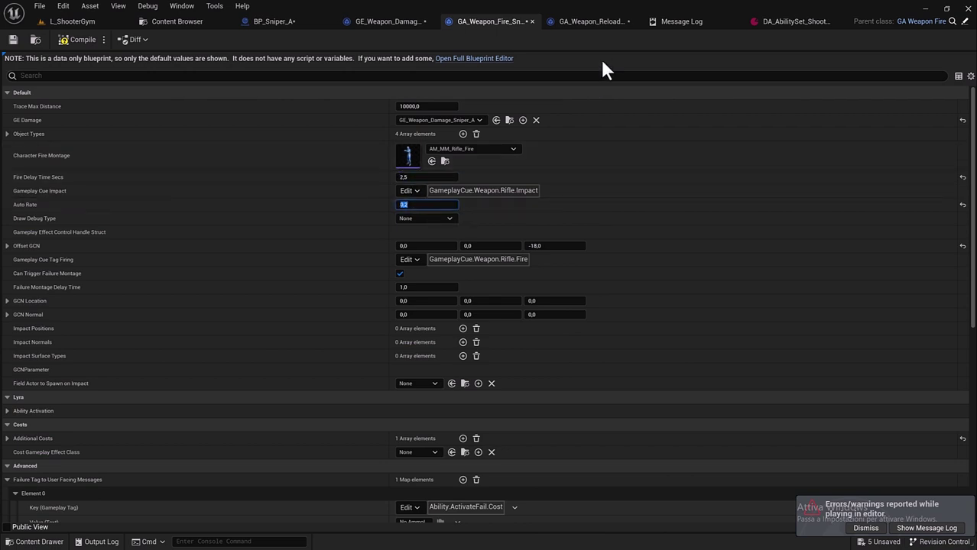
pyautogui.click(581, 21)
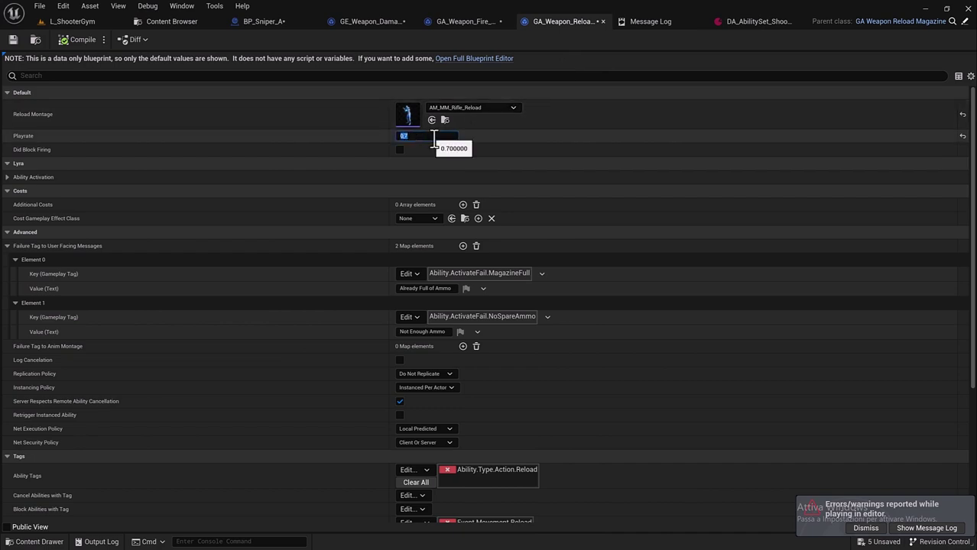
pyautogui.click(72, 22)
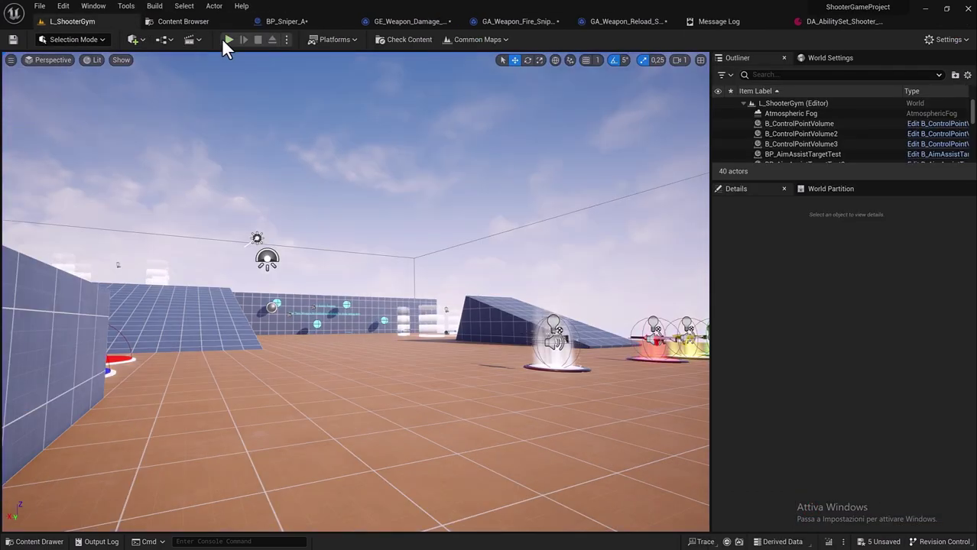
# - Start a play session, fire unscoped until a reload triggers, and walk toward the target wall
pyautogui.click(228, 41)
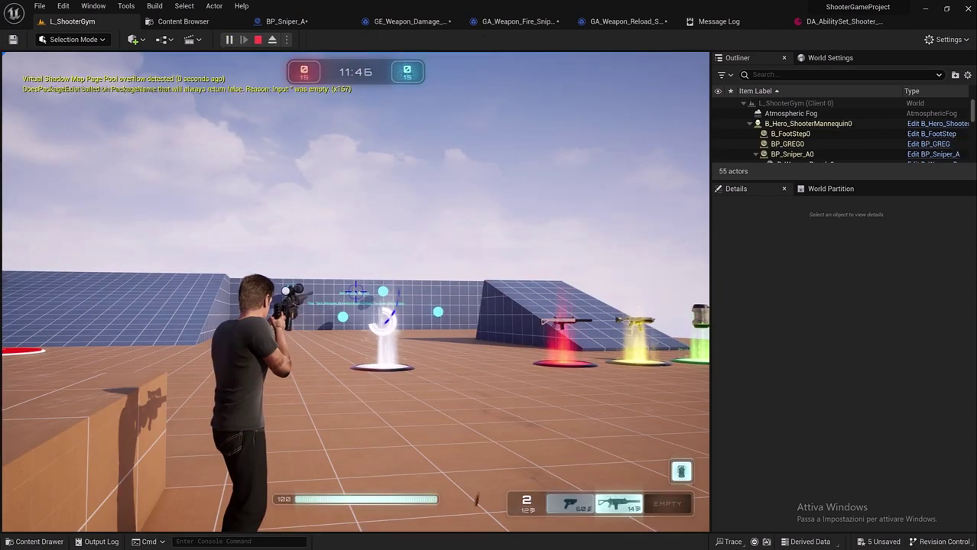
pyautogui.click(597, 527)
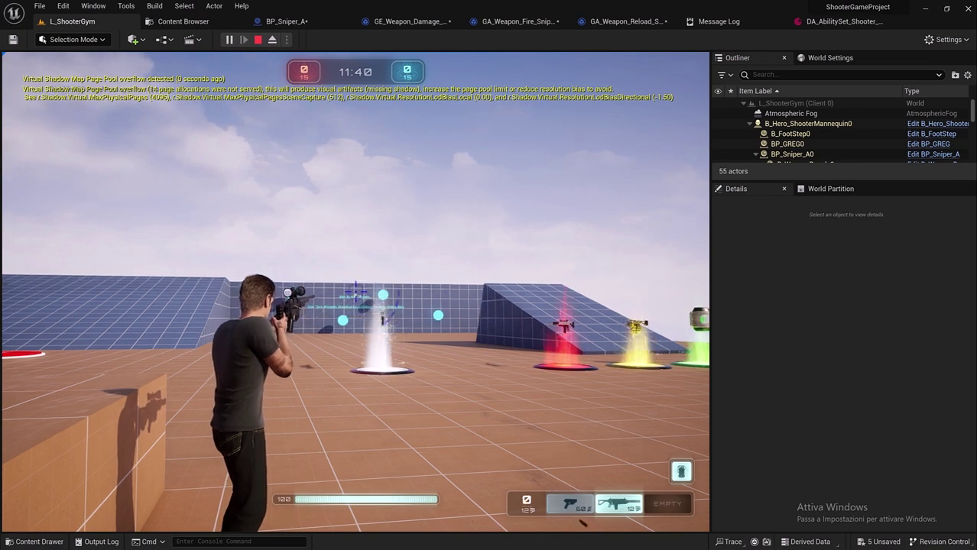
pyautogui.click(616, 523)
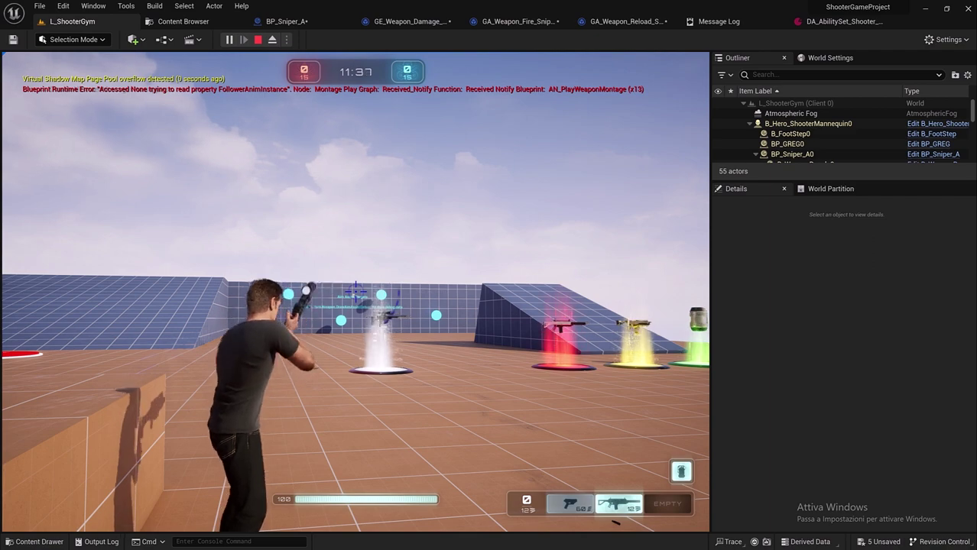
pyautogui.press('w')
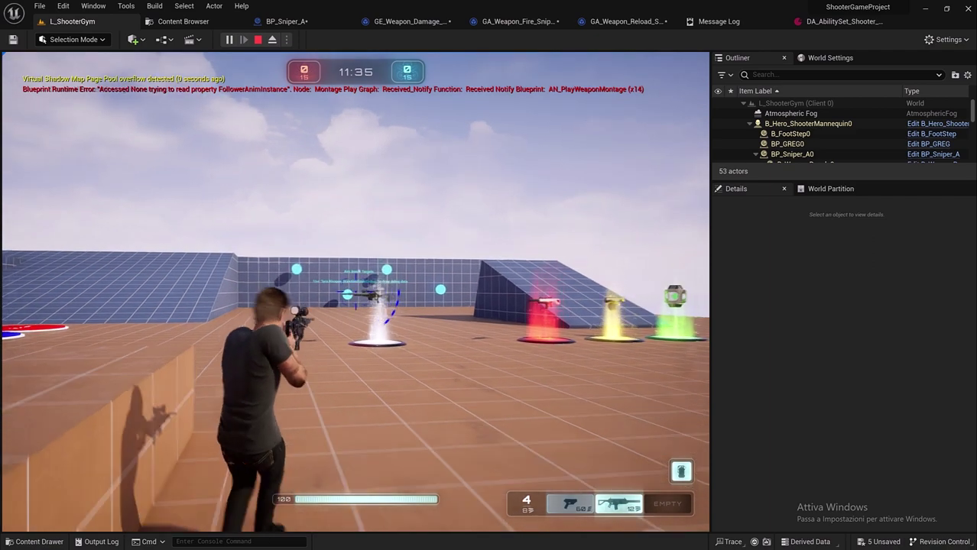
# - Aim down the sniper scope and fire scoped shots until the magazine is empty, then pause
pyautogui.rightClick(355, 292)
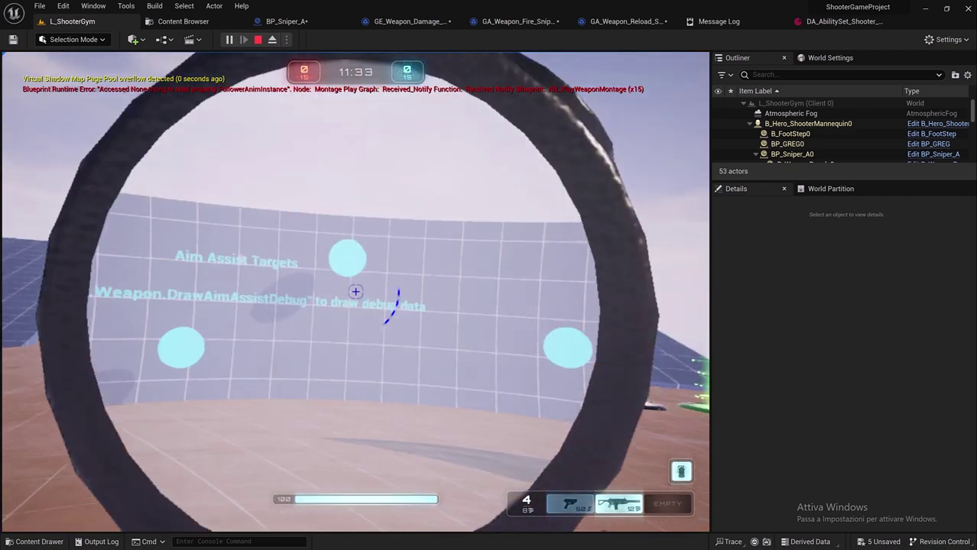
pyautogui.click(356, 291)
pyautogui.press('w')
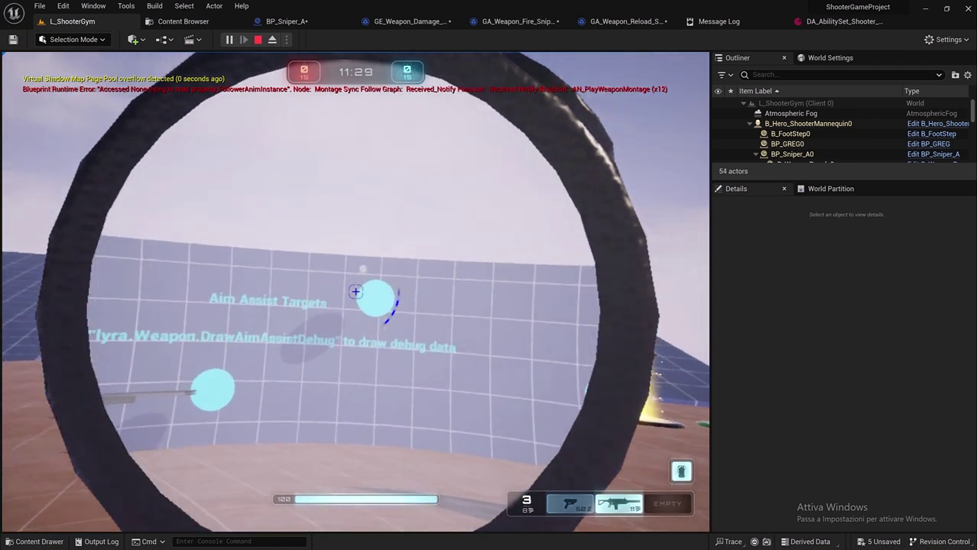
pyautogui.click(356, 292)
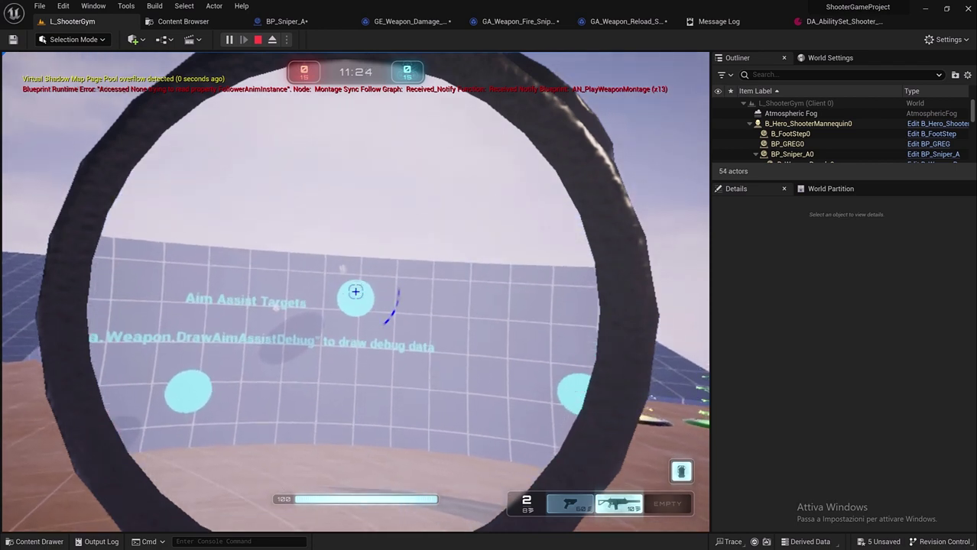
pyautogui.click(355, 291)
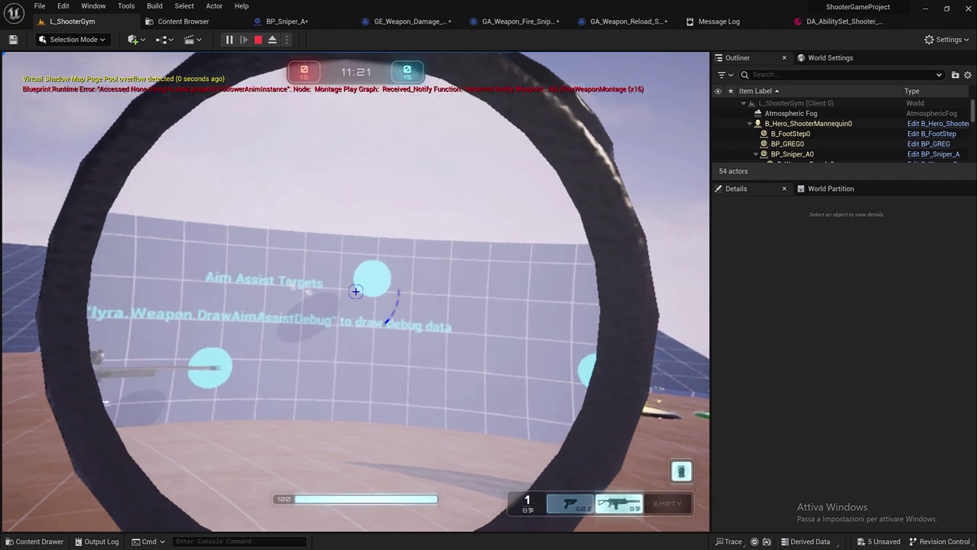
pyautogui.click(356, 291)
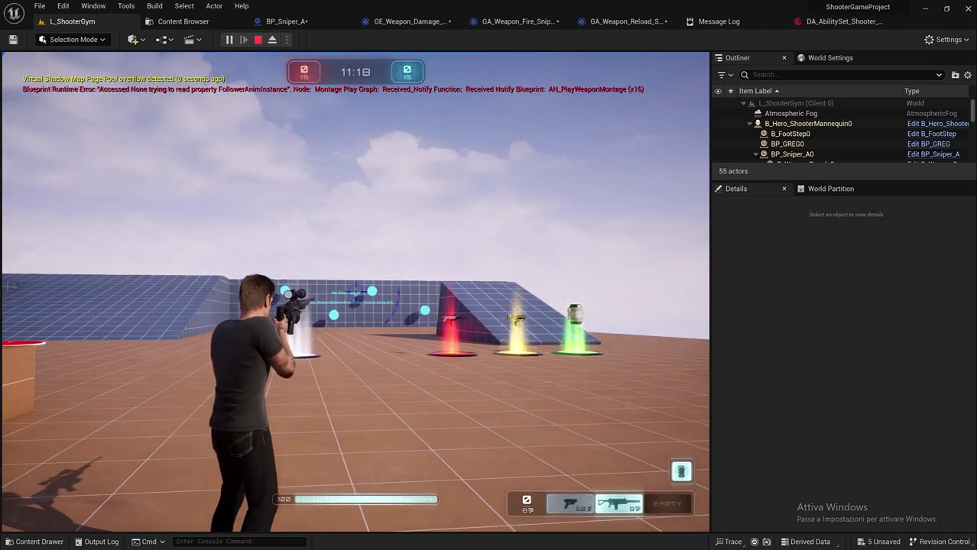
pyautogui.press('Escape')
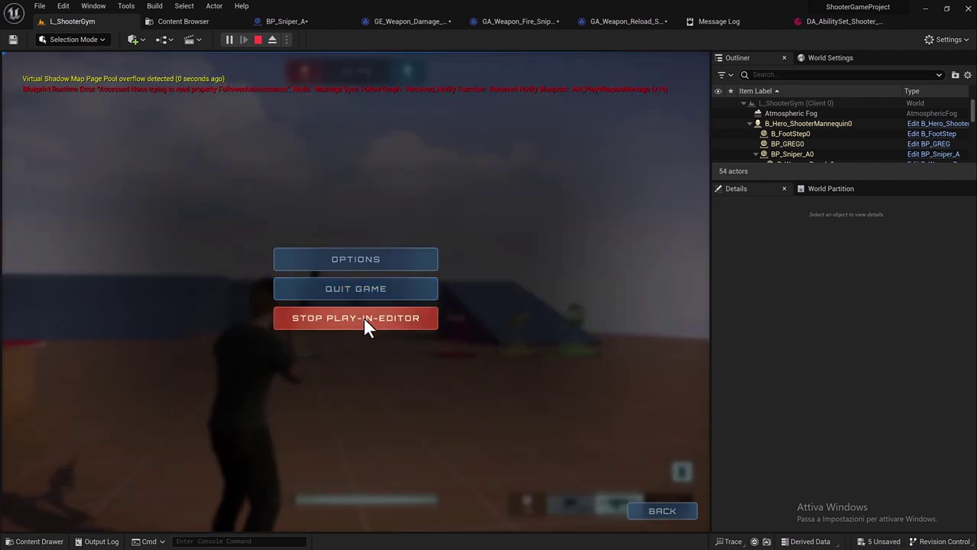
# - Stop play, close the Message Log, and open the WID_Sniper_A equipment definition
pyautogui.click(364, 318)
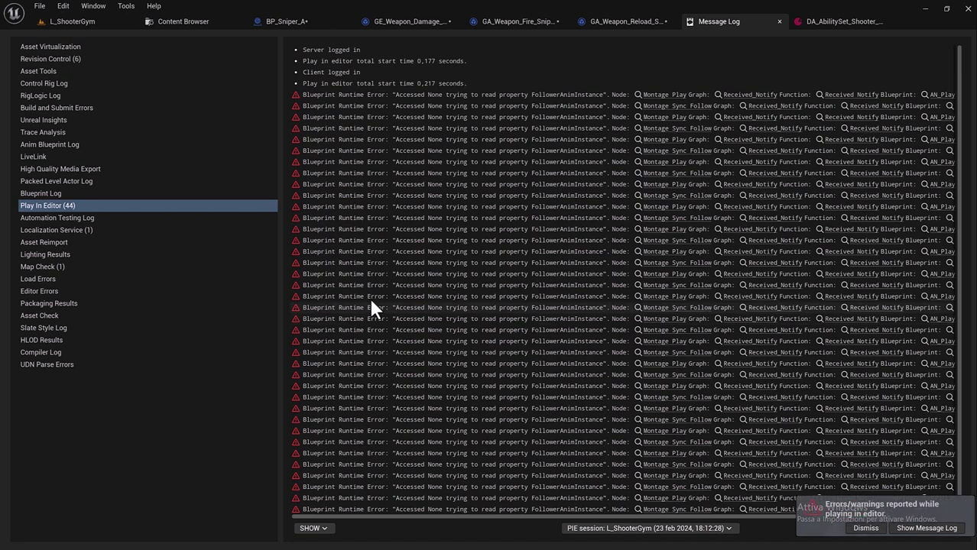
pyautogui.click(779, 22)
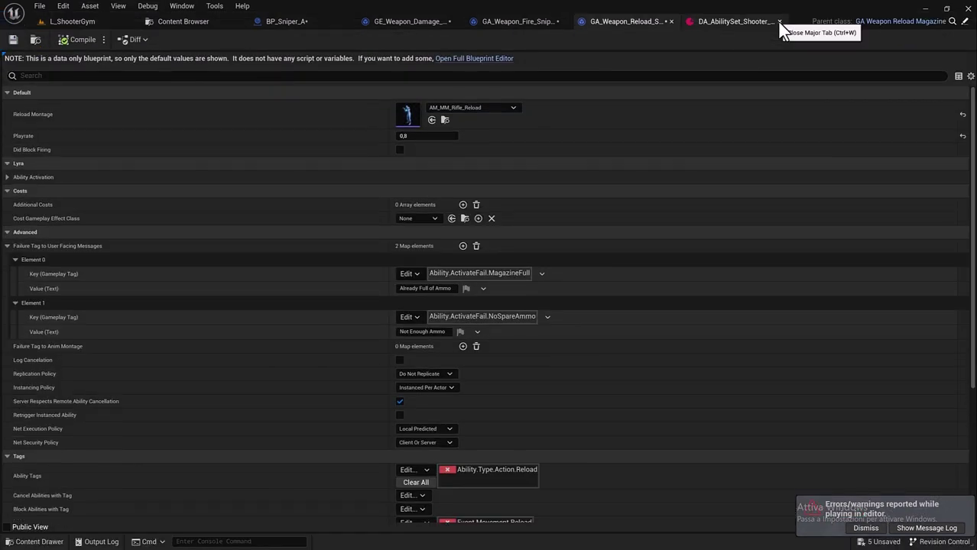
pyautogui.click(219, 25)
pyautogui.click(161, 318)
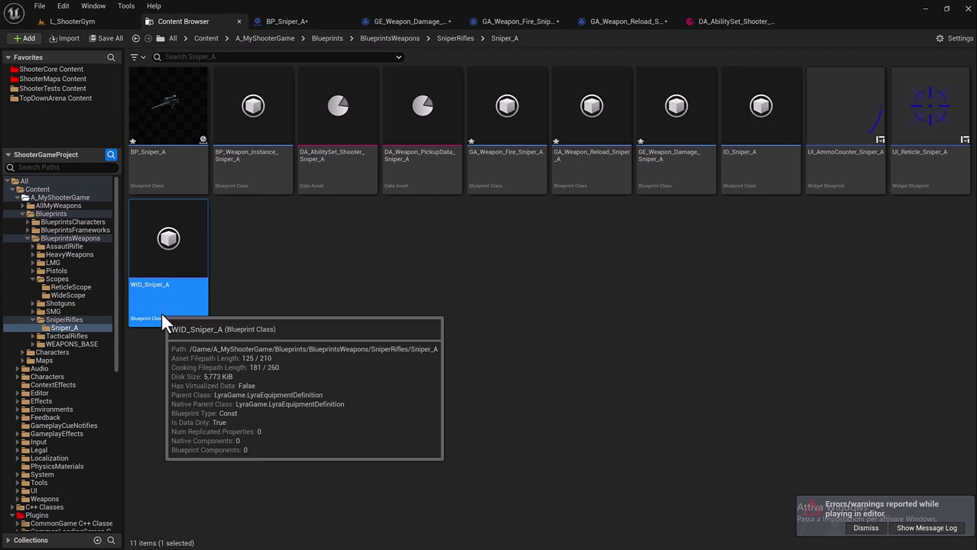
pyautogui.doubleClick(161, 315)
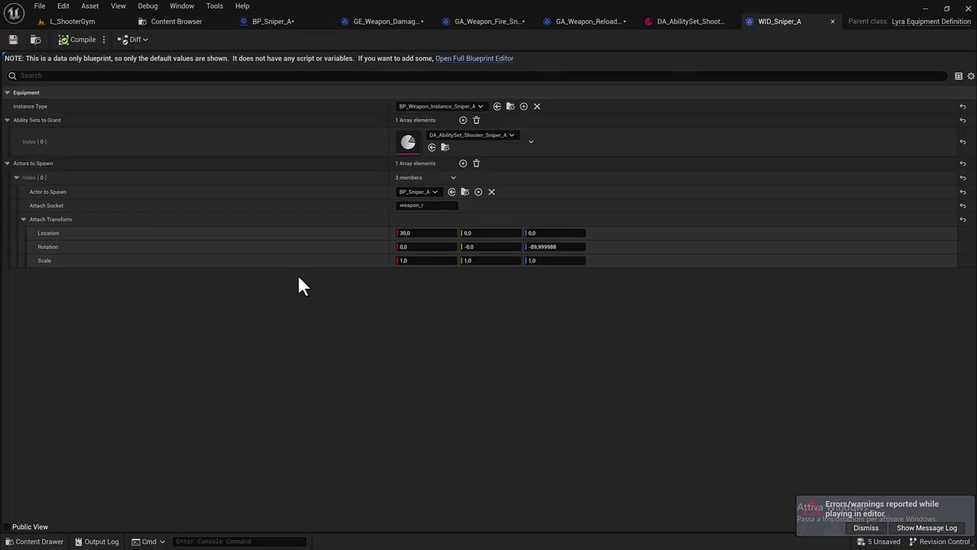
# - Change BP_Sniper_A's attach transform Location X from 30,0 to 0,0
pyautogui.click(425, 233)
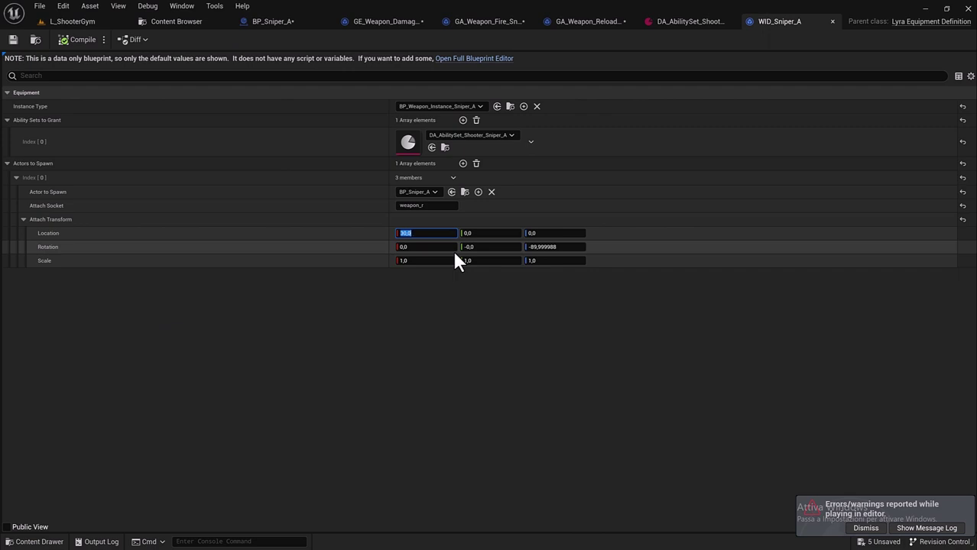
pyautogui.write('0')
pyautogui.press('Return')
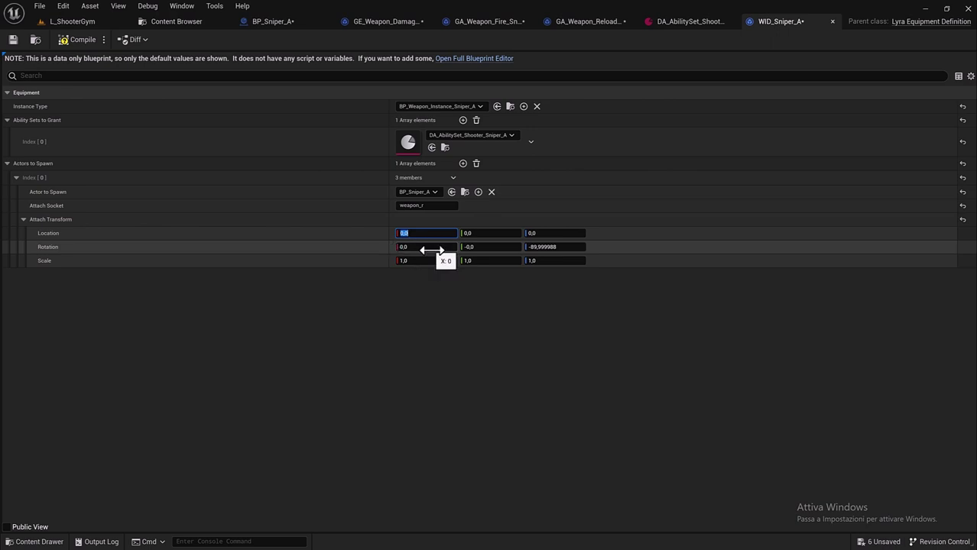
pyautogui.click(540, 247)
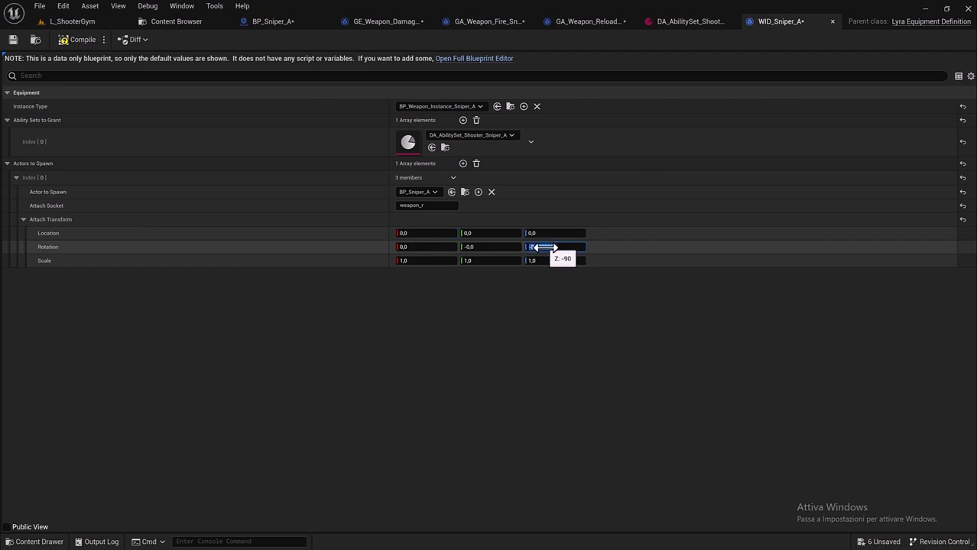
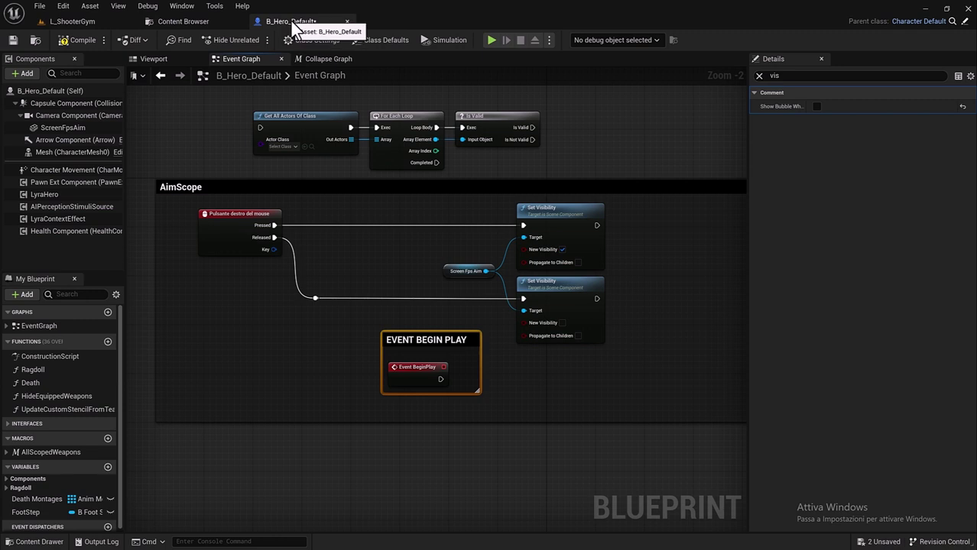
# - In the Viewport, turn off Visible on the ScreenFpsAim component so the plane is hidden by default
pyautogui.moveTo(392, 190); pyautogui.dragTo(376, 169, button='right')
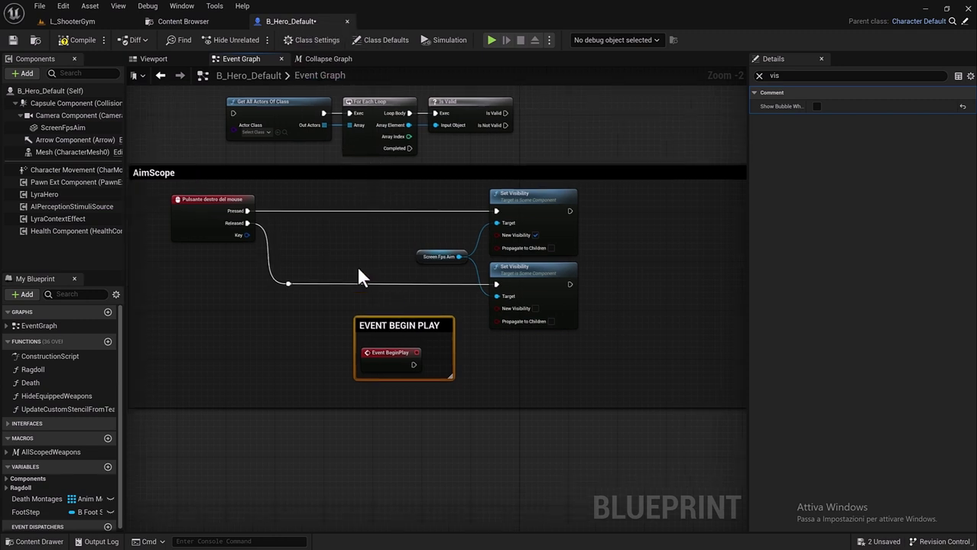
pyautogui.moveTo(356, 263)
pyautogui.mouseDown(button='right')
pyautogui.moveTo(360, 240)
pyautogui.moveTo(349, 227)
pyautogui.mouseUp(button='right')
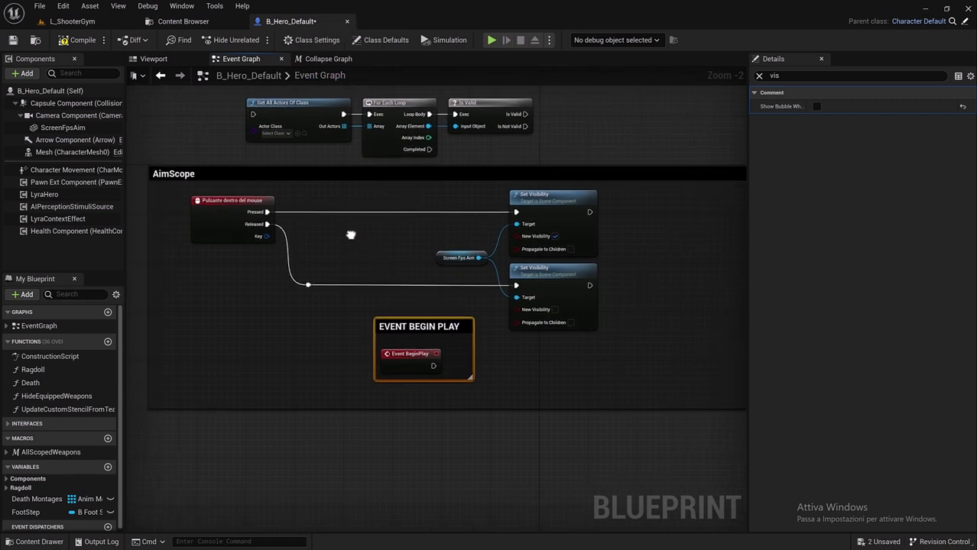
pyautogui.click(152, 60)
pyautogui.click(373, 272)
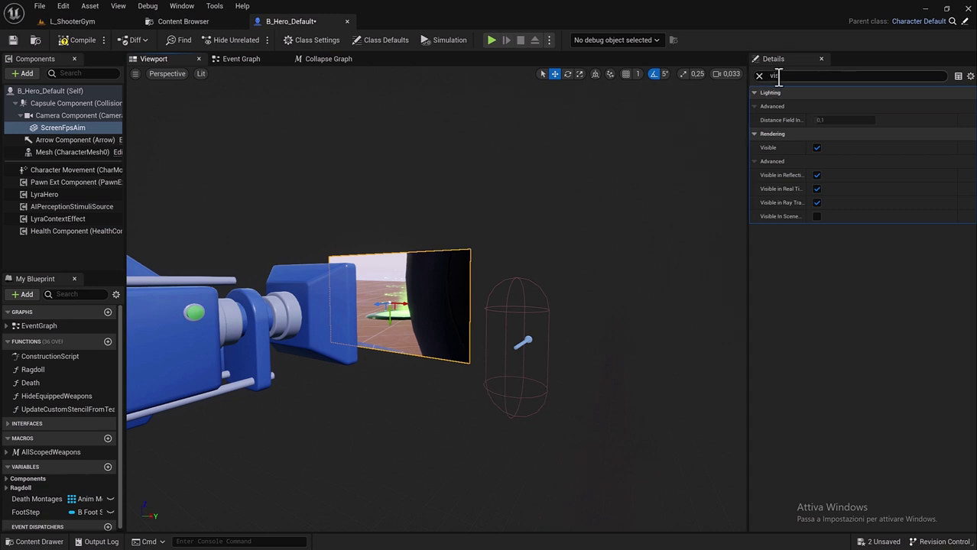
pyautogui.click(815, 148)
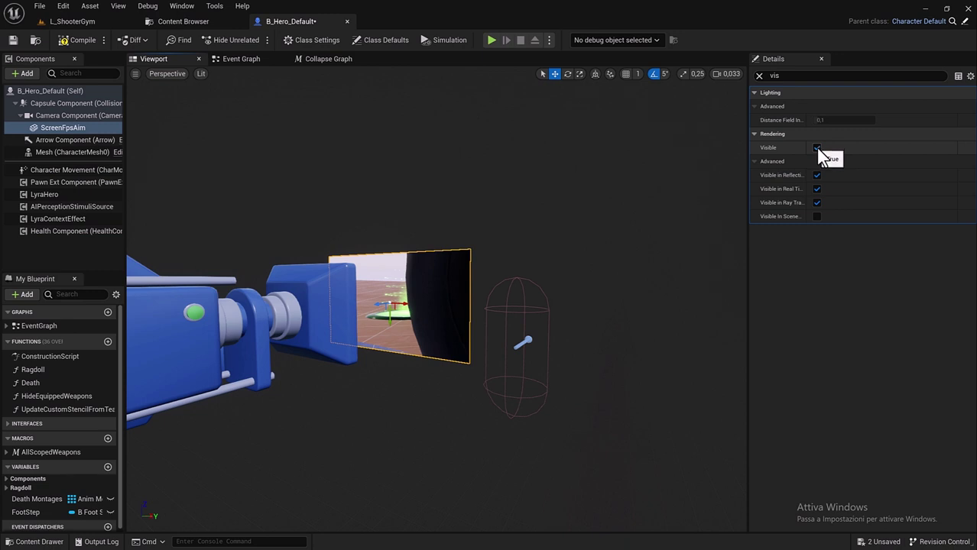
pyautogui.click(816, 146)
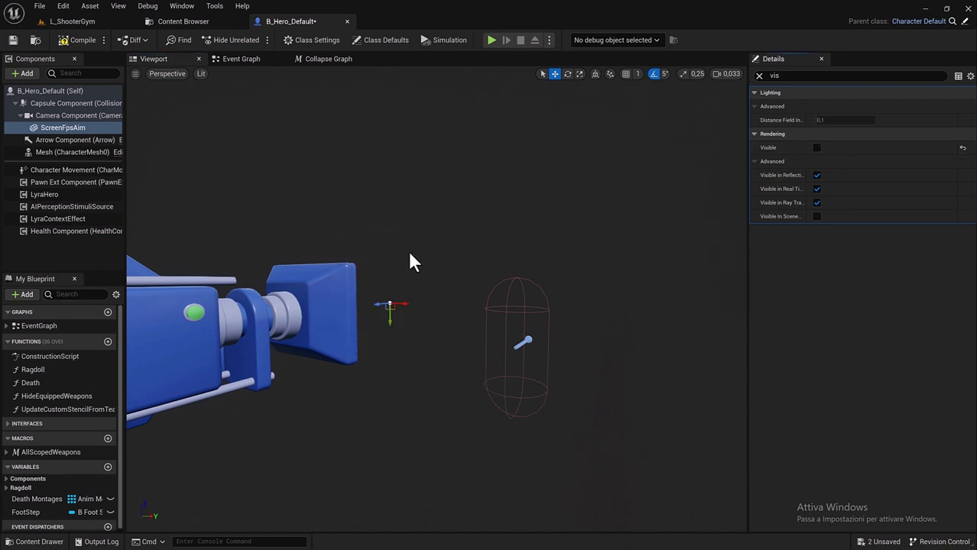
pyautogui.moveTo(390, 305); pyautogui.dragTo(390, 305)
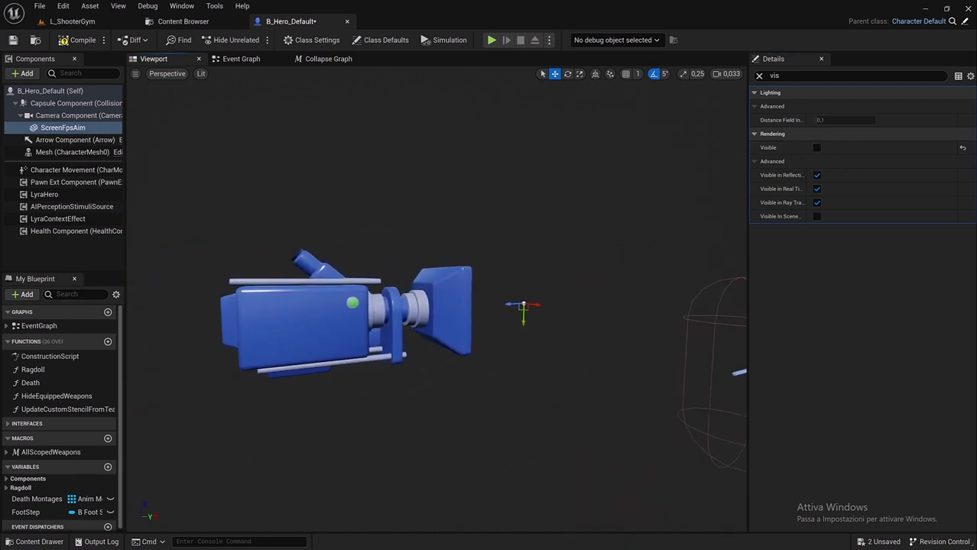
pyautogui.moveTo(390, 306); pyautogui.dragTo(389, 306, button='middle')
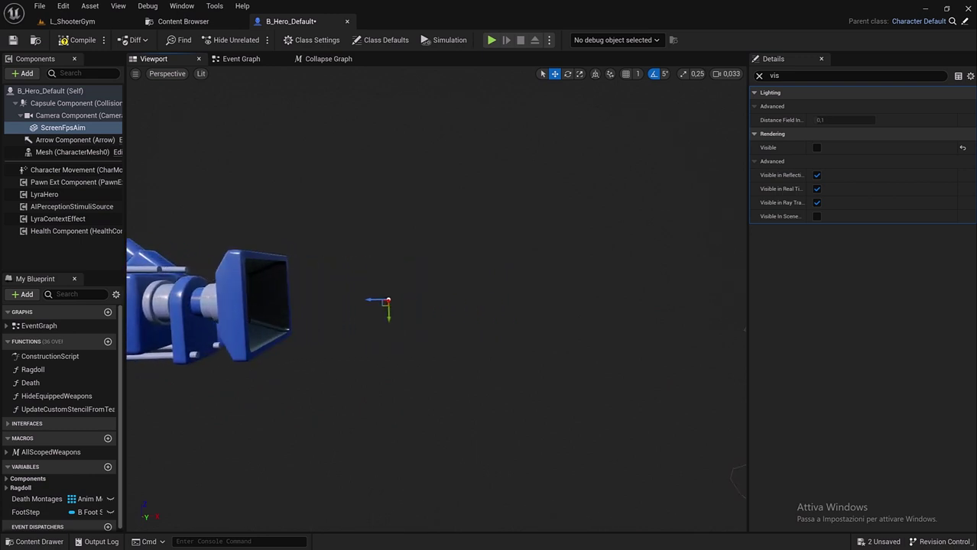
# - In the Event Graph, move the EVENT BEGIN PLAY comment box down-left, below the AimScope group
pyautogui.click(240, 62)
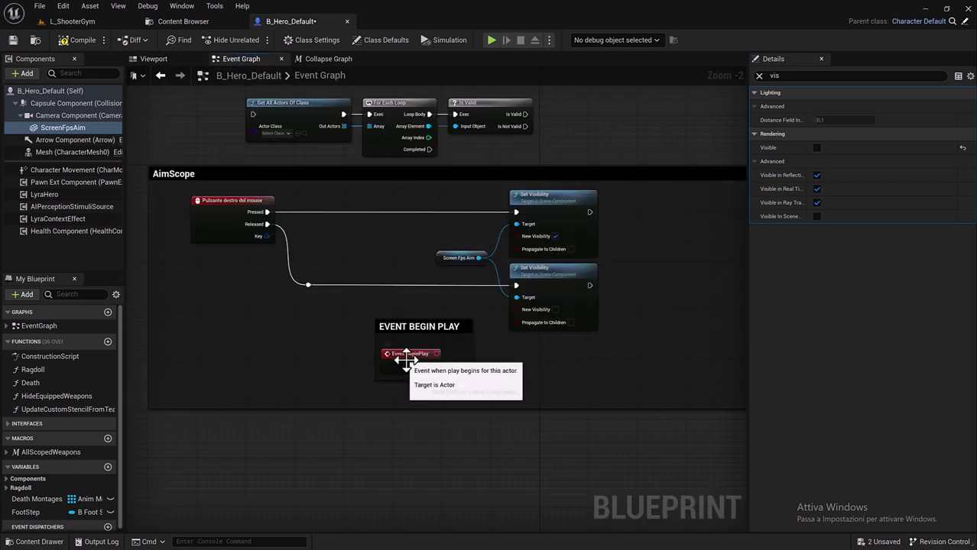
pyautogui.click(420, 364)
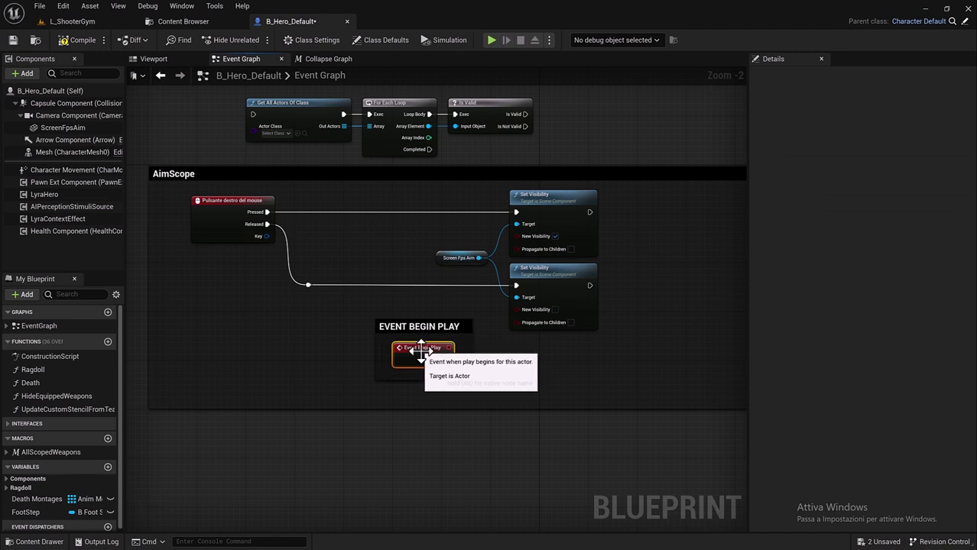
pyautogui.moveTo(476, 413)
pyautogui.mouseDown(button='right')
pyautogui.moveTo(480, 350)
pyautogui.moveTo(490, 364)
pyautogui.mouseUp(button='right')
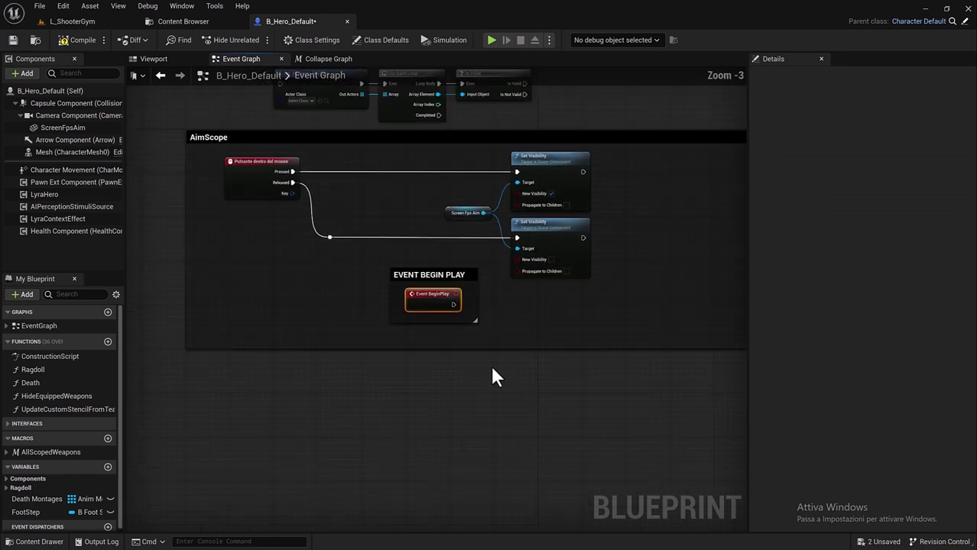
pyautogui.scroll(-1, 490, 364)
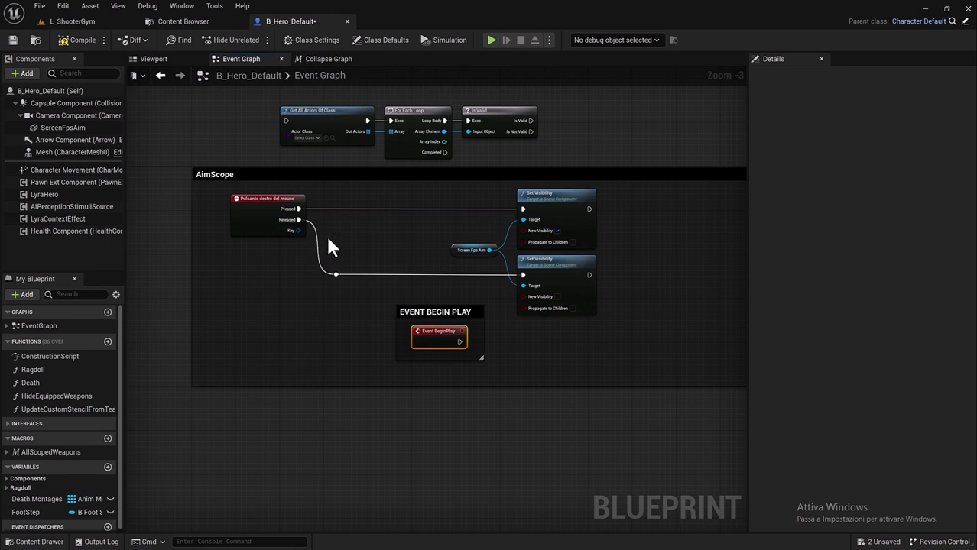
pyautogui.moveTo(438, 316); pyautogui.dragTo(234, 487)
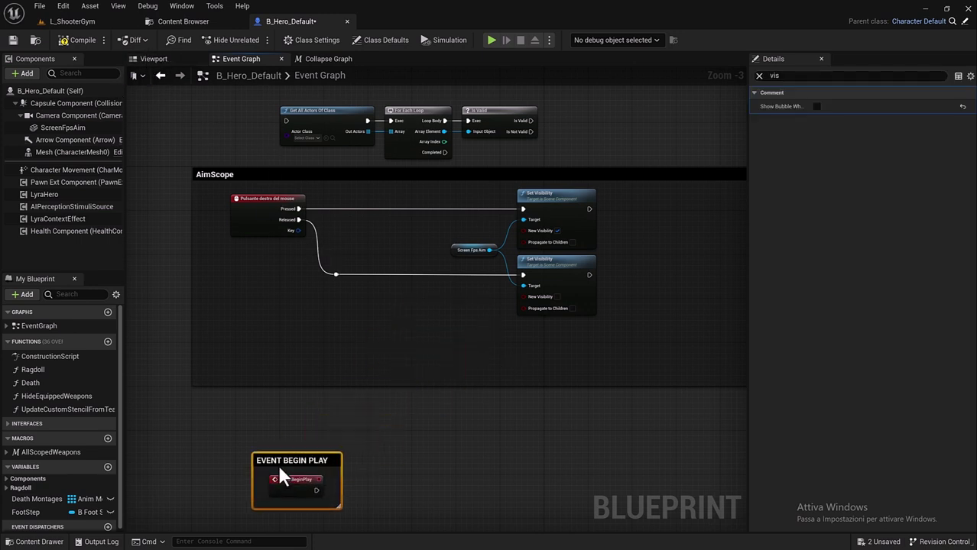
pyautogui.moveTo(464, 365); pyautogui.dragTo(447, 398, button='right')
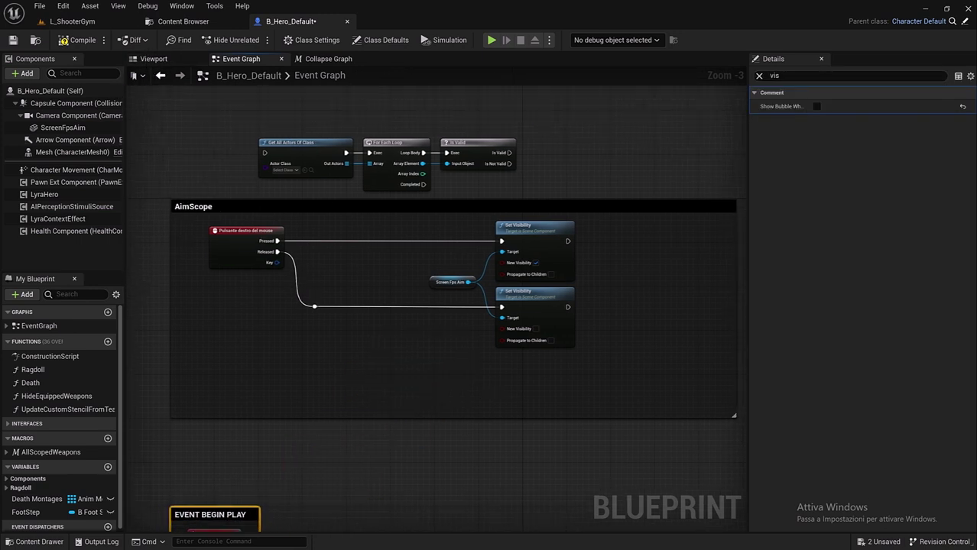
pyautogui.scroll(1, 316, 229)
pyautogui.moveTo(320, 233); pyautogui.dragTo(333, 226, button='right')
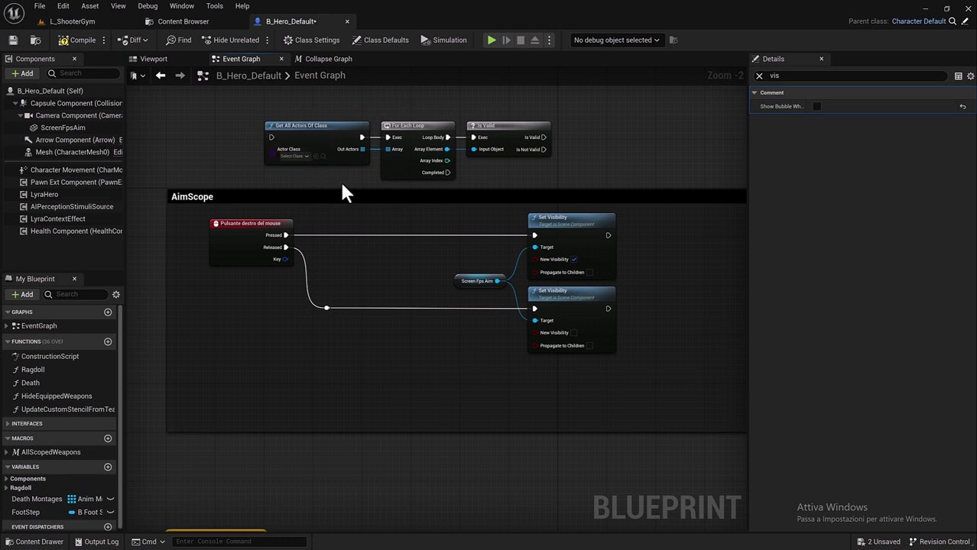
# - Select Get All Actors Of Class, For Each Loop and Is Valid and collapse them into NewMacro
pyautogui.moveTo(340, 180); pyautogui.dragTo(342, 192, button='right')
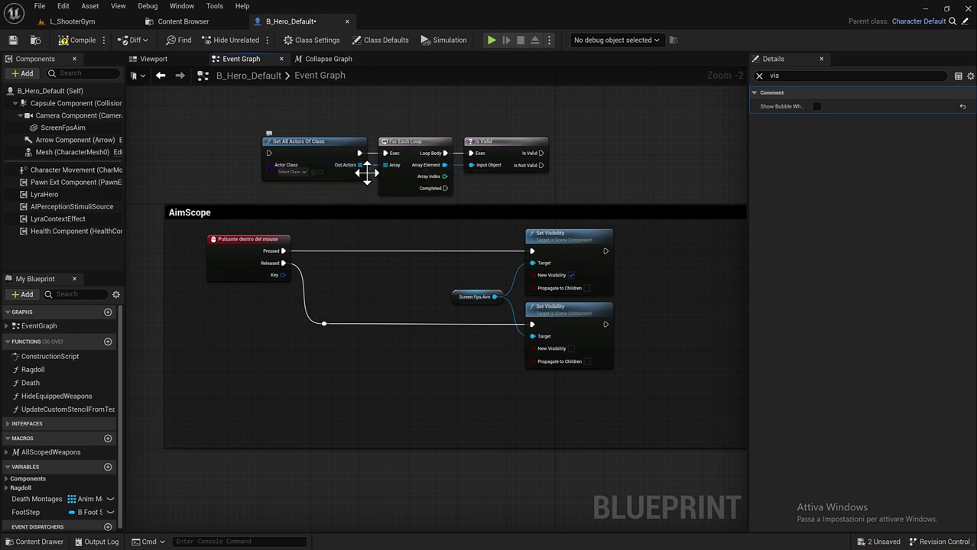
pyautogui.moveTo(360, 118); pyautogui.dragTo(235, 150)
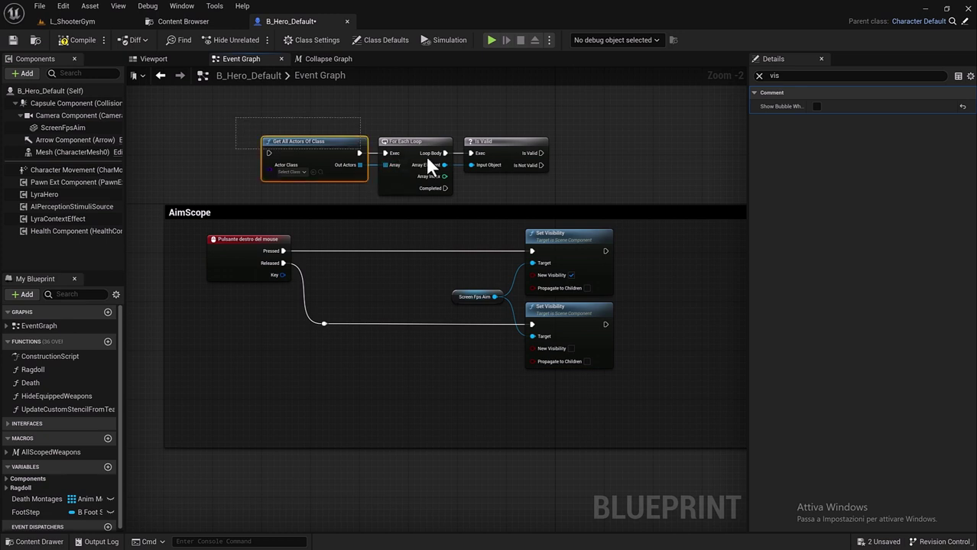
pyautogui.moveTo(426, 156); pyautogui.dragTo(515, 176)
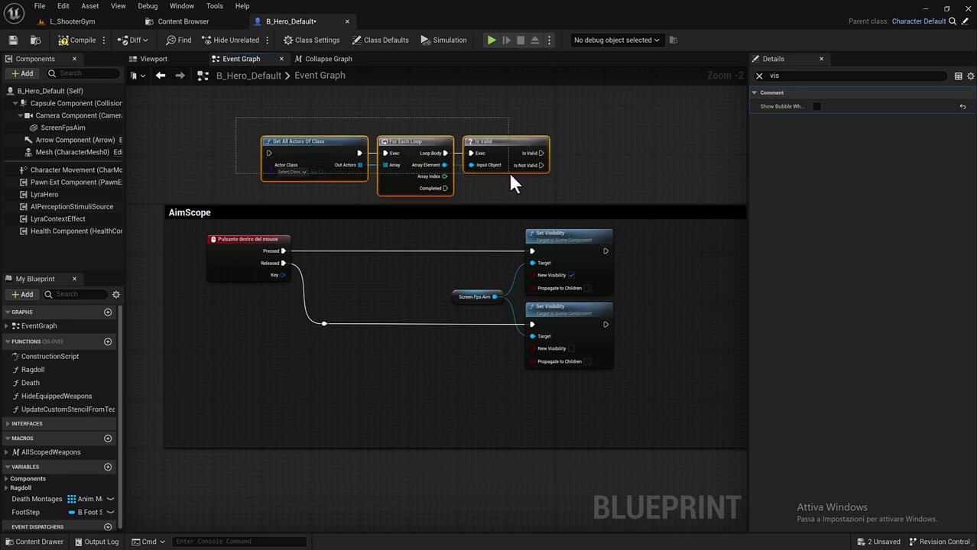
pyautogui.rightClick(396, 142)
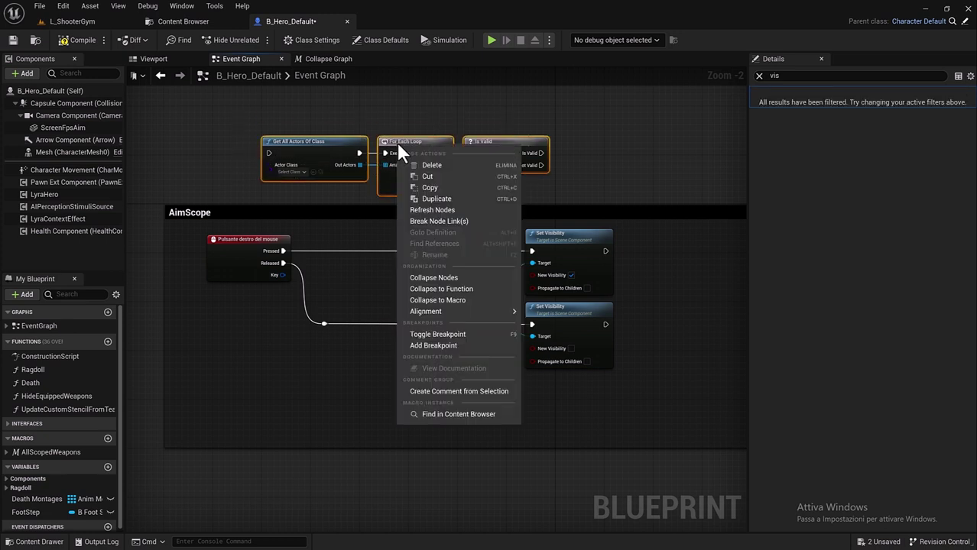
pyautogui.click(435, 300)
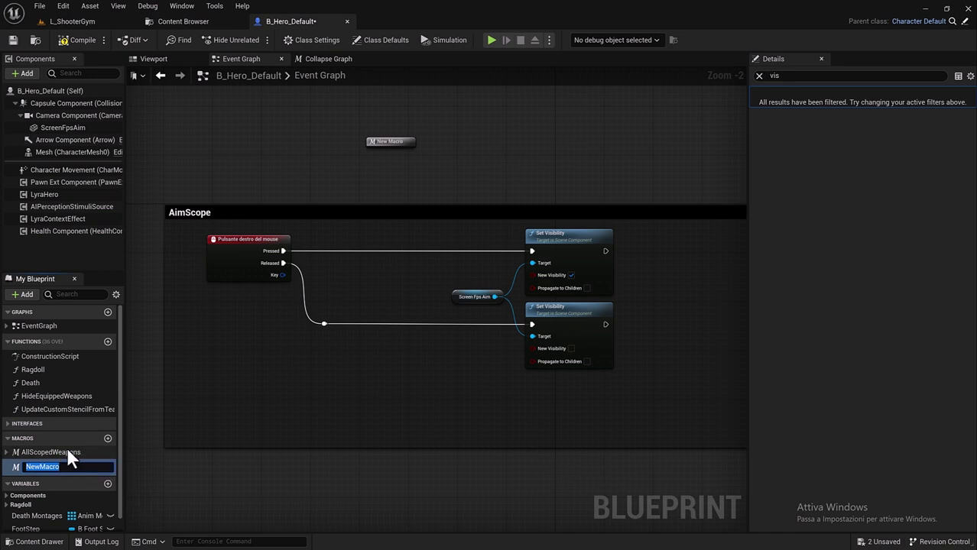
pyautogui.click(18, 473)
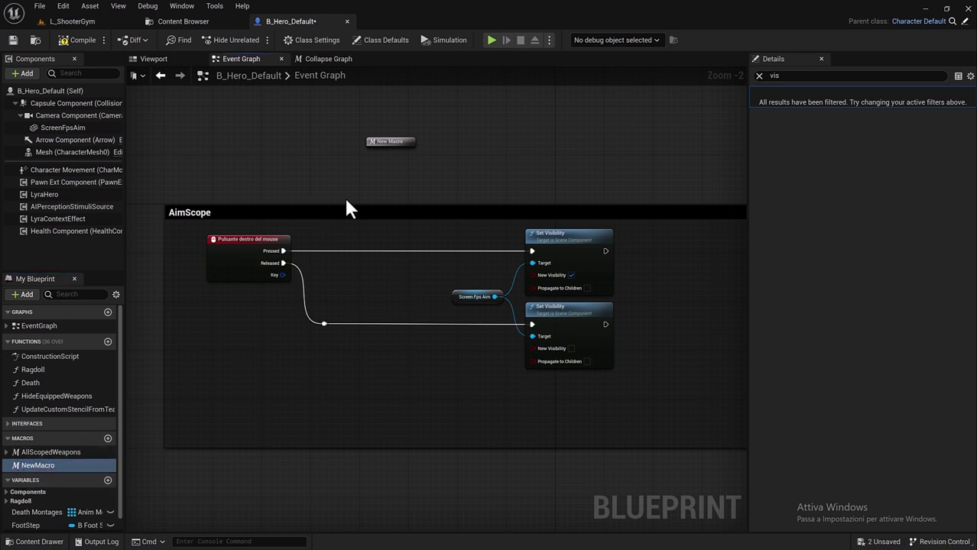
# - Open the NewMacro graph, widen the graph panel, and select its three collapsed nodes
pyautogui.doubleClick(390, 144)
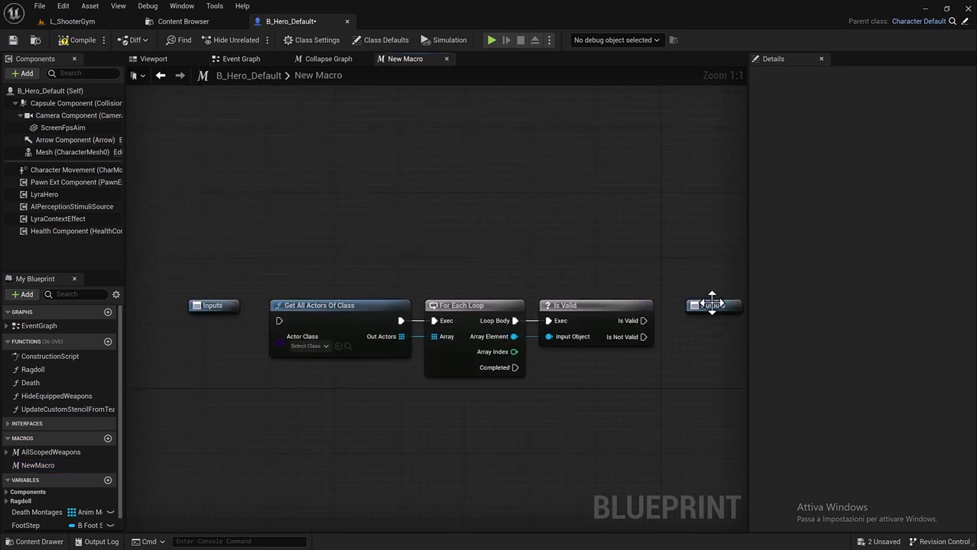
pyautogui.moveTo(593, 423); pyautogui.dragTo(563, 382, button='right')
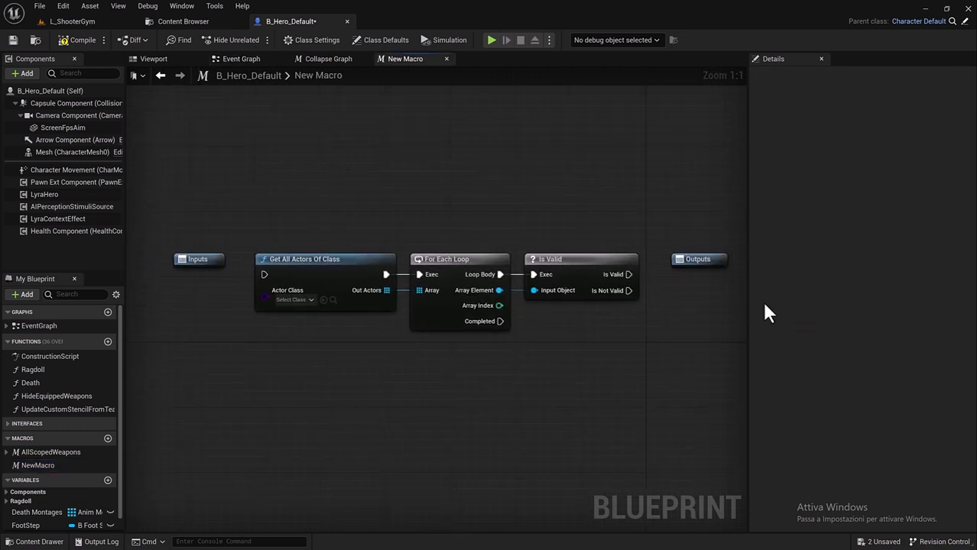
pyautogui.moveTo(748, 310); pyautogui.dragTo(896, 285)
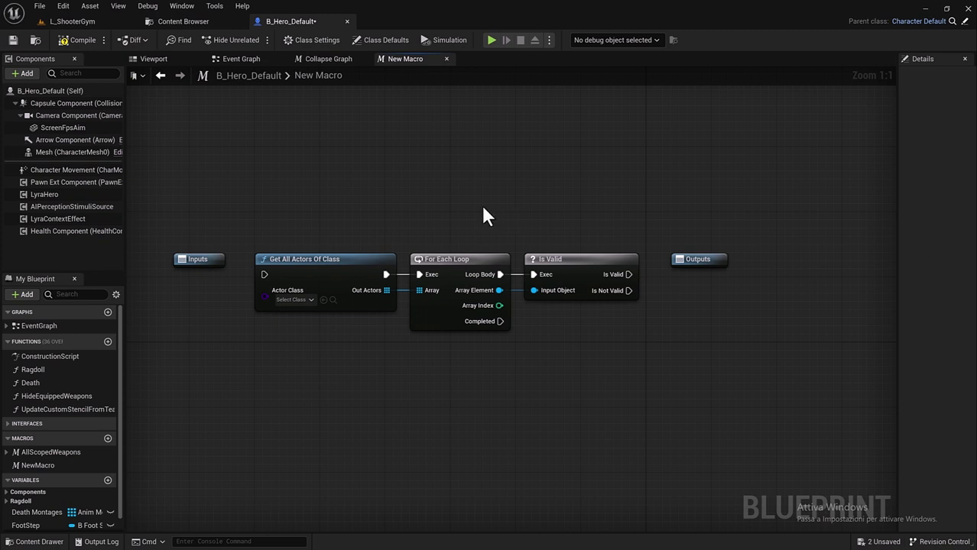
pyautogui.moveTo(303, 225); pyautogui.dragTo(546, 304)
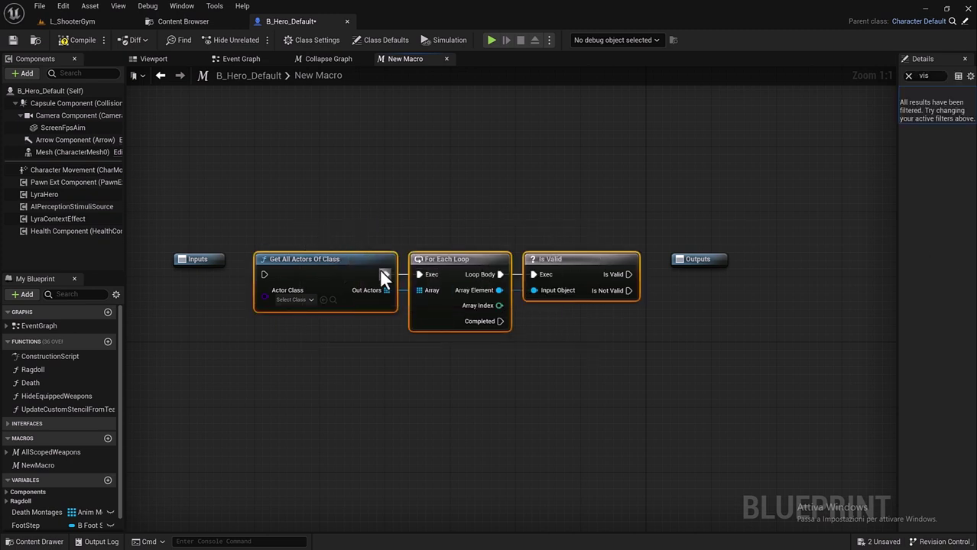
# - Collapse the three selected nodes into a single collapsed node named Weapon_01
pyautogui.rightClick(361, 271)
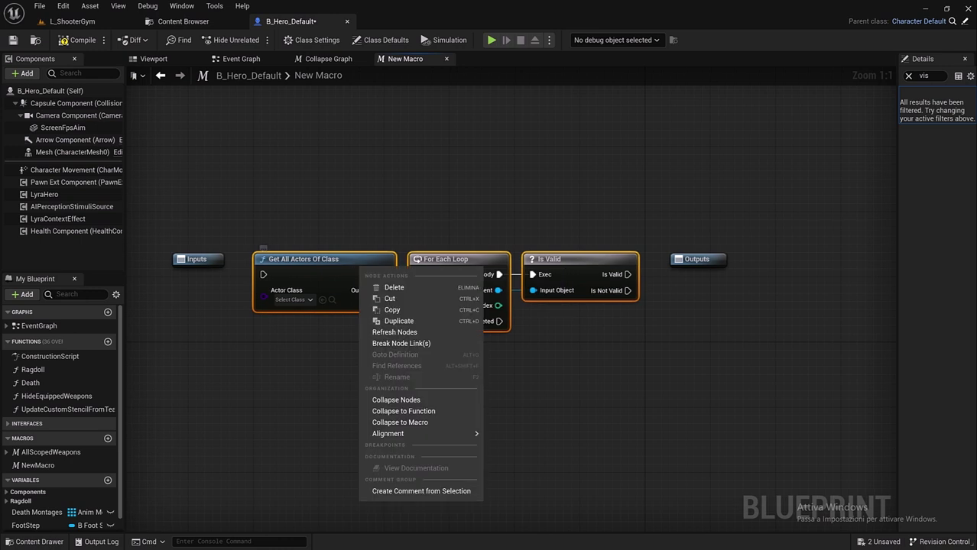
pyautogui.click(419, 401)
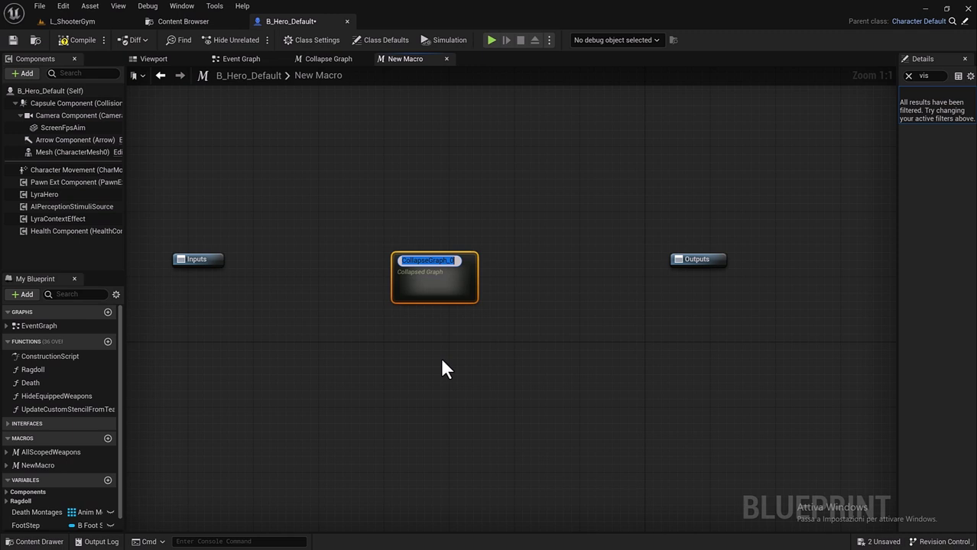
pyautogui.write('Weapo')
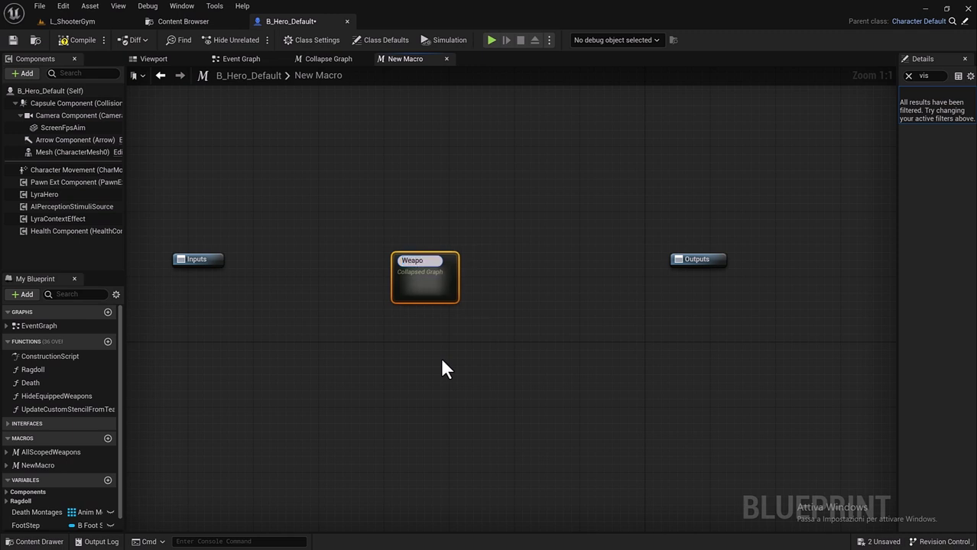
pyautogui.write('n_01')
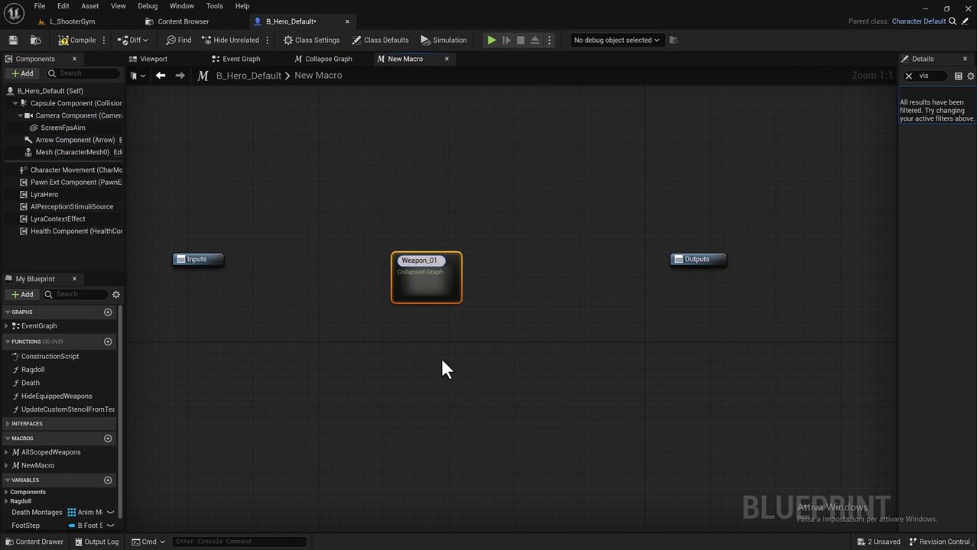
pyautogui.press('Return')
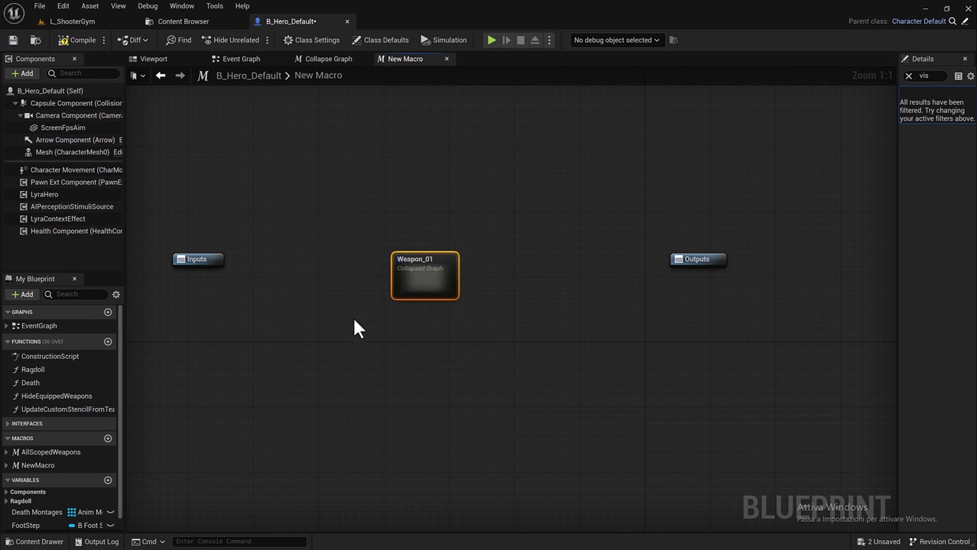
# - Inside Weapon_01, expose exec and Actor Class inputs and Is Valid, Is Not Valid, Completed outputs
pyautogui.doubleClick(412, 284)
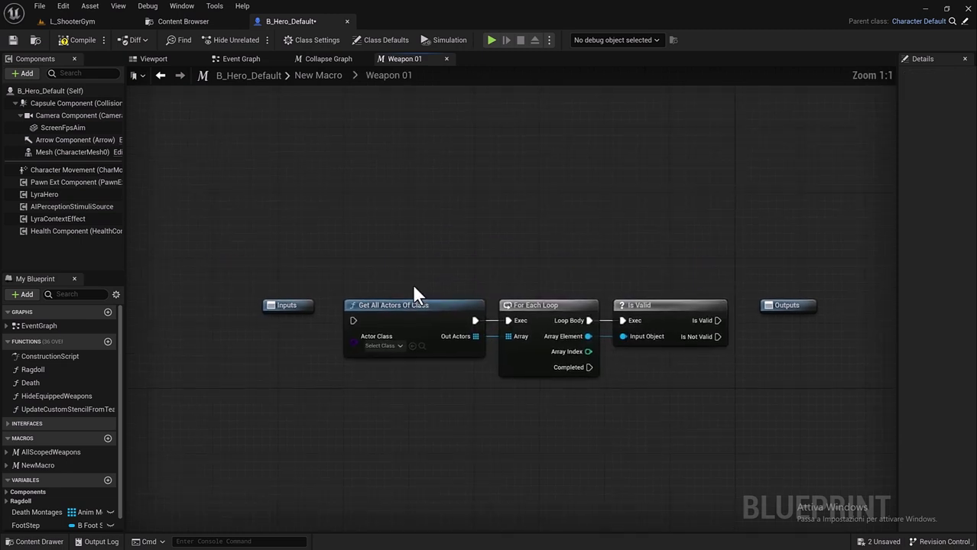
pyautogui.moveTo(318, 336); pyautogui.dragTo(283, 303, button='right')
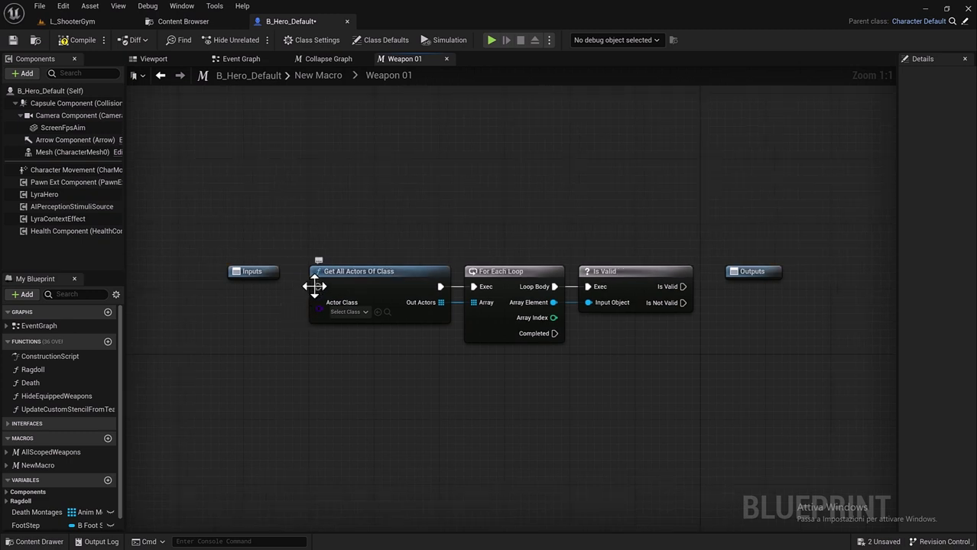
pyautogui.moveTo(319, 287); pyautogui.dragTo(262, 270)
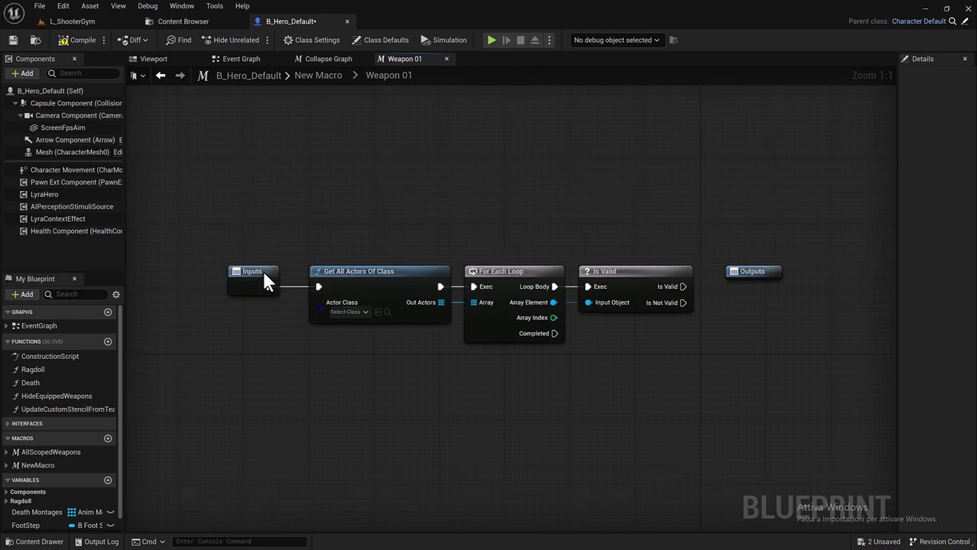
pyautogui.moveTo(682, 286); pyautogui.dragTo(733, 272)
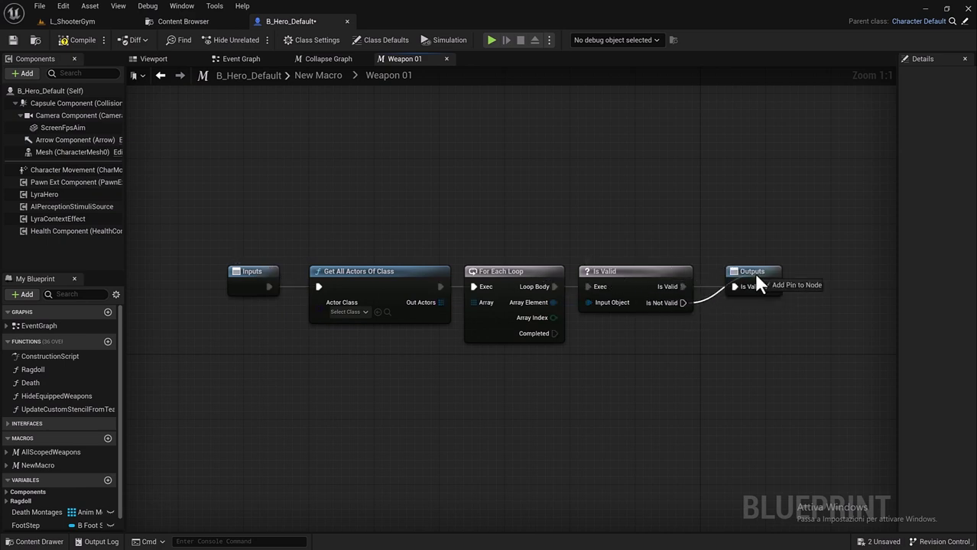
pyautogui.moveTo(683, 306); pyautogui.dragTo(753, 272)
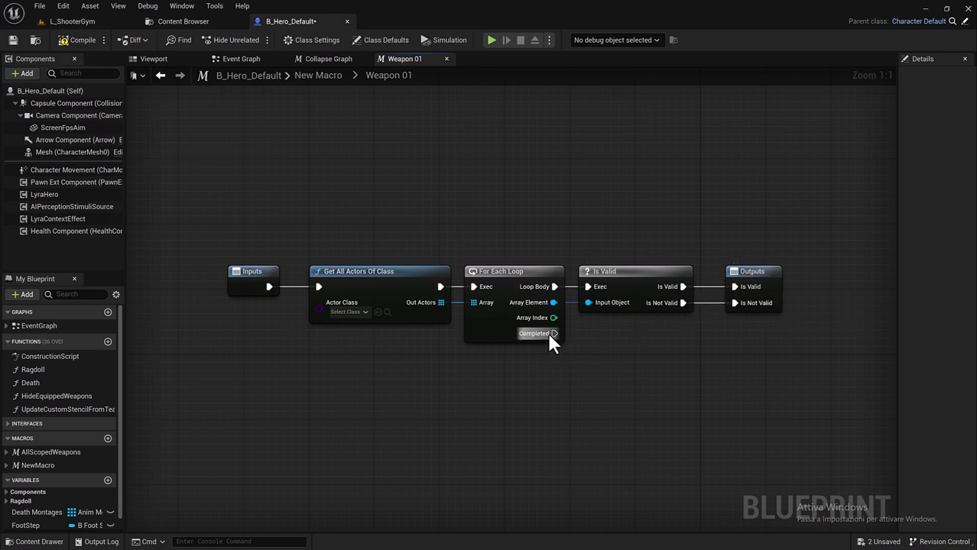
pyautogui.moveTo(552, 335); pyautogui.dragTo(754, 276)
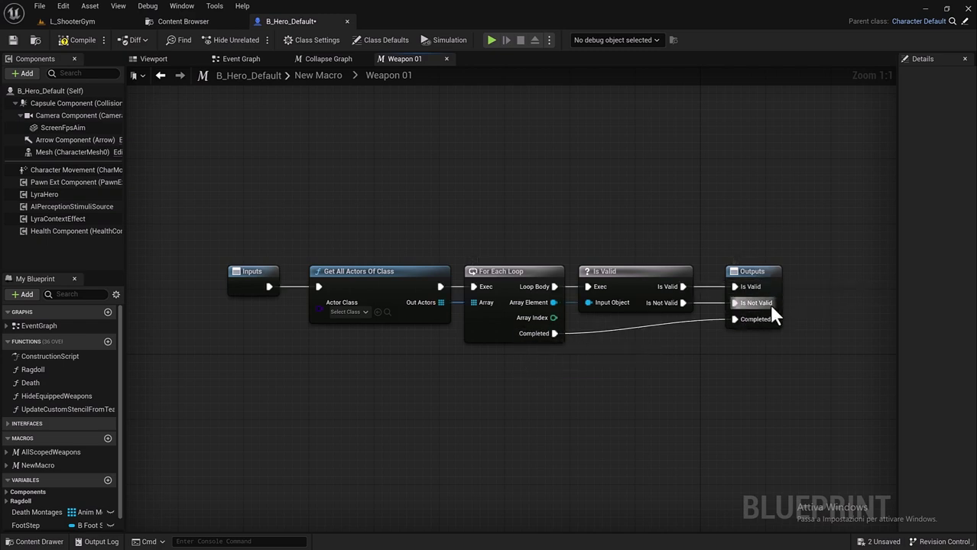
pyautogui.doubleClick(703, 320)
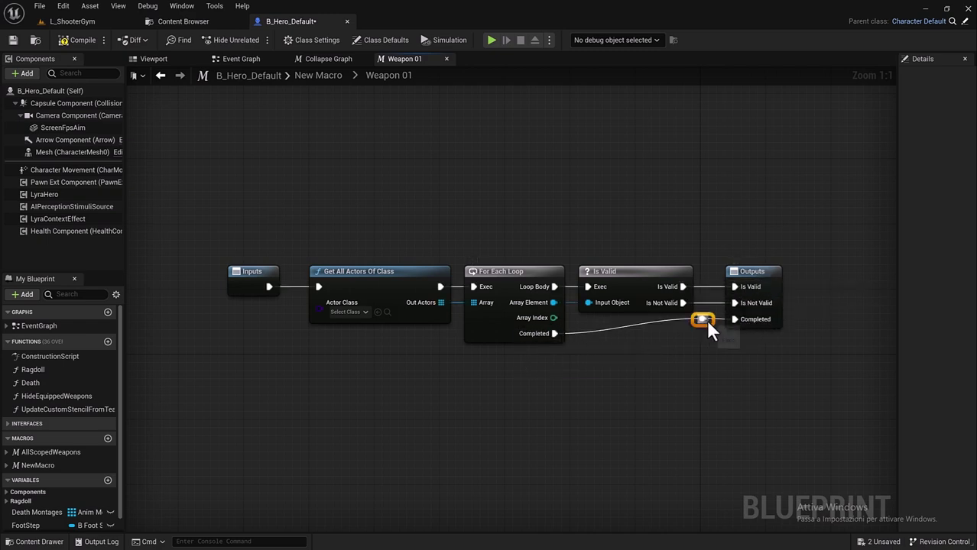
pyautogui.moveTo(703, 325); pyautogui.dragTo(705, 337)
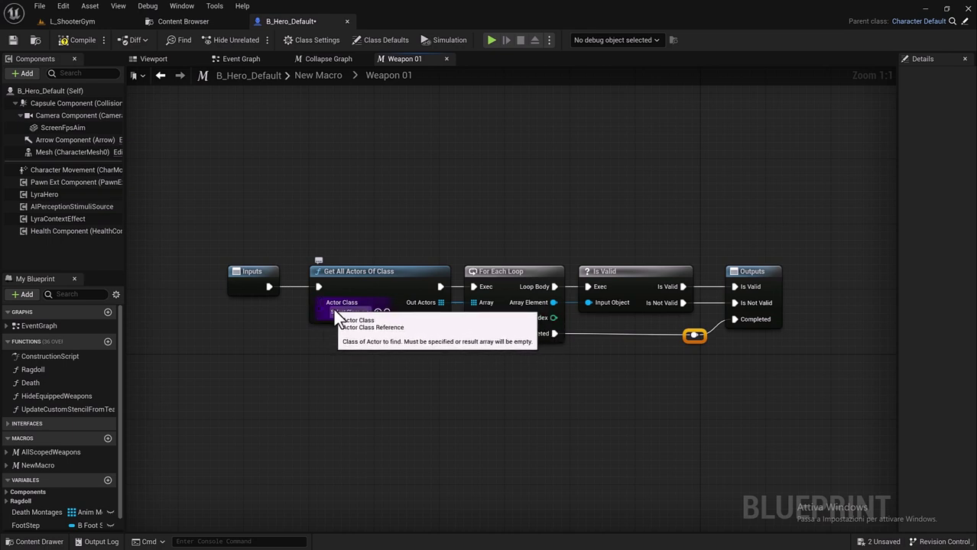
pyautogui.moveTo(318, 310); pyautogui.dragTo(251, 276)
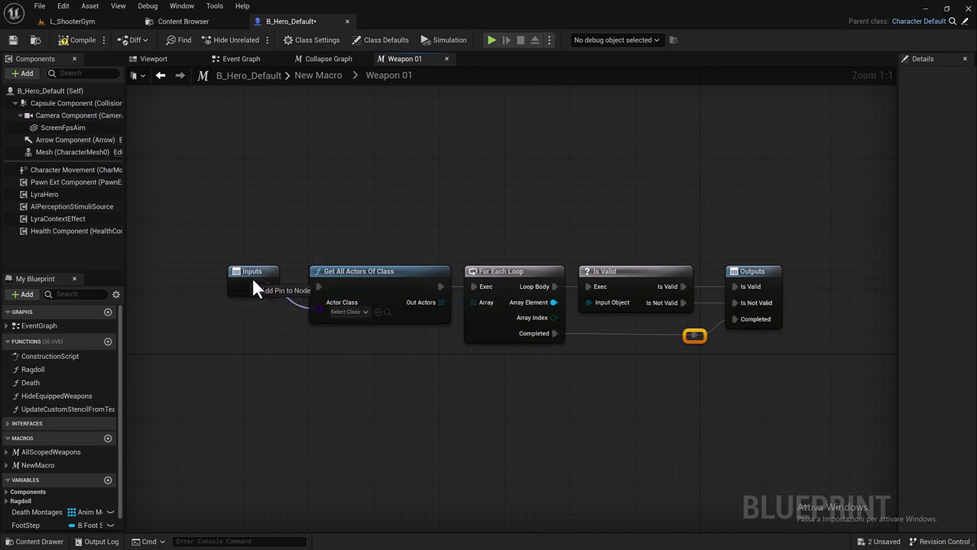
pyautogui.moveTo(698, 374); pyautogui.dragTo(681, 351, button='right')
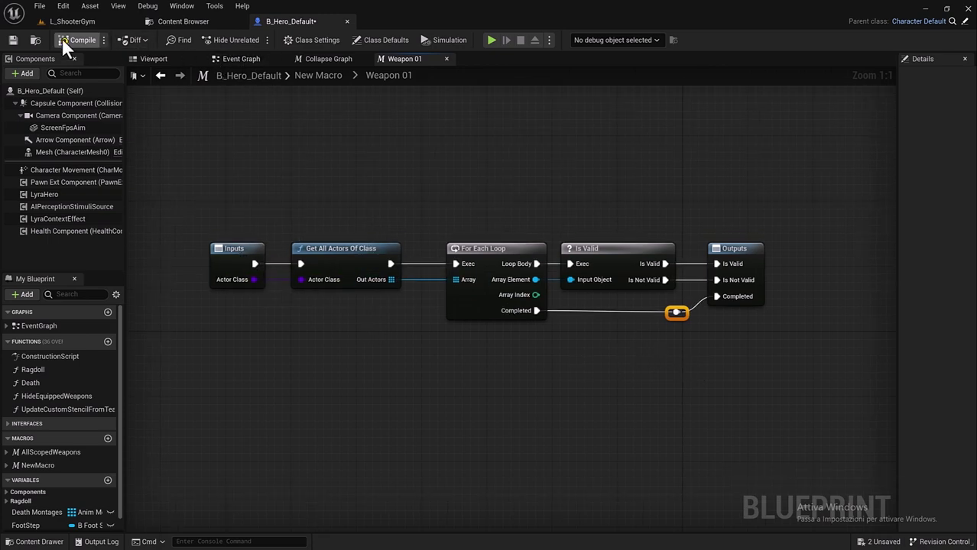
# - Save, return to NewMacro, and wire Weapon_01 from the Inputs exec to the Is Valid/Is Not Valid outputs
pyautogui.click(9, 40)
pyautogui.click(157, 79)
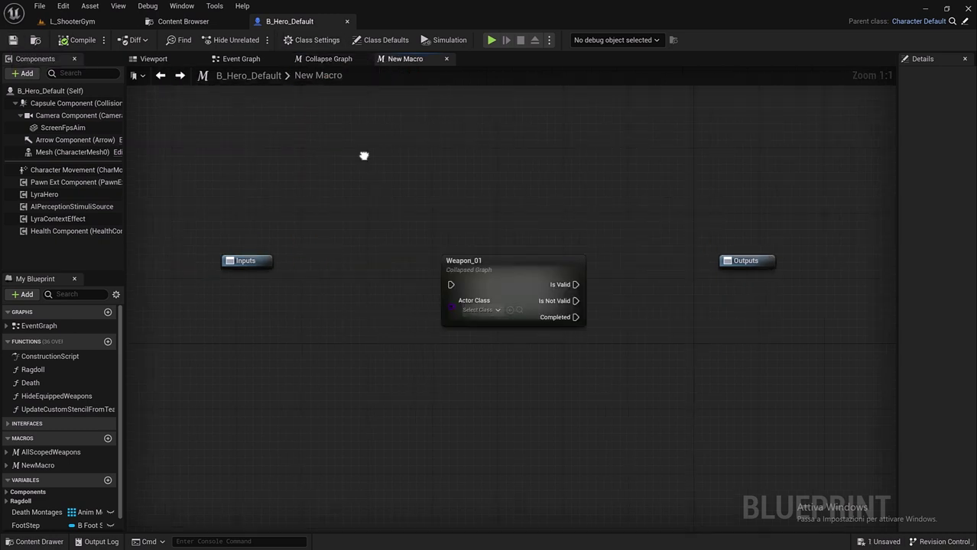
pyautogui.moveTo(489, 271); pyautogui.dragTo(361, 265)
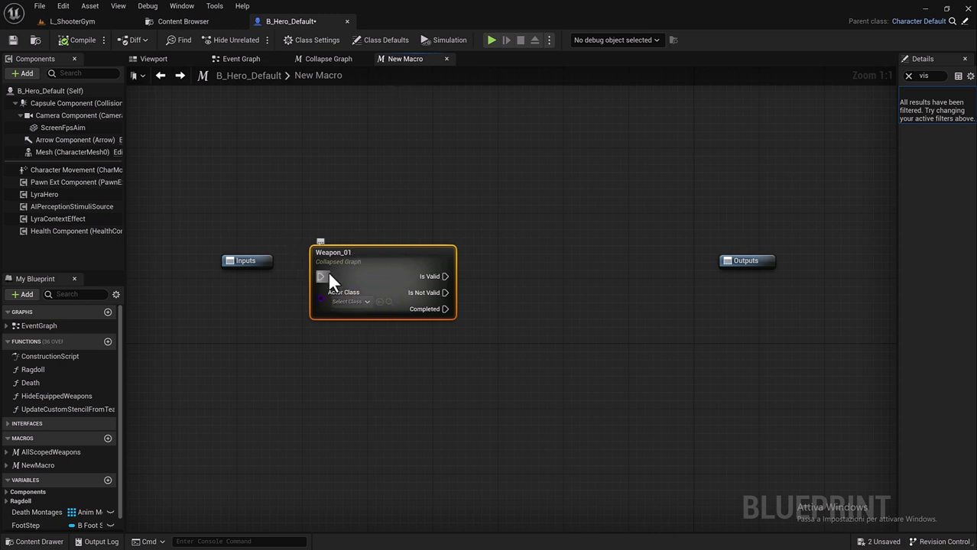
pyautogui.moveTo(329, 275); pyautogui.dragTo(249, 260)
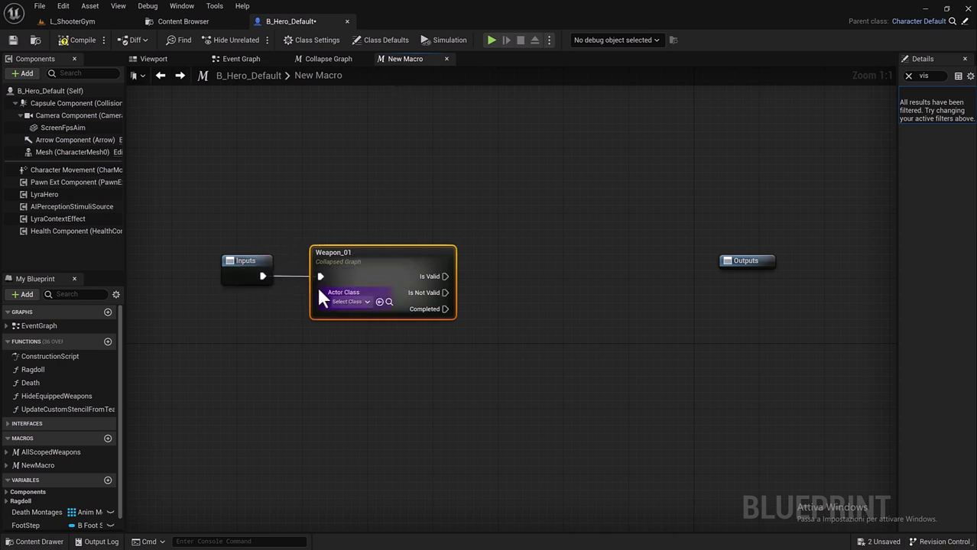
pyautogui.moveTo(444, 276); pyautogui.dragTo(736, 261)
pyautogui.moveTo(445, 293)
pyautogui.mouseDown()
pyautogui.moveTo(744, 260)
pyautogui.moveTo(698, 261)
pyautogui.mouseUp()
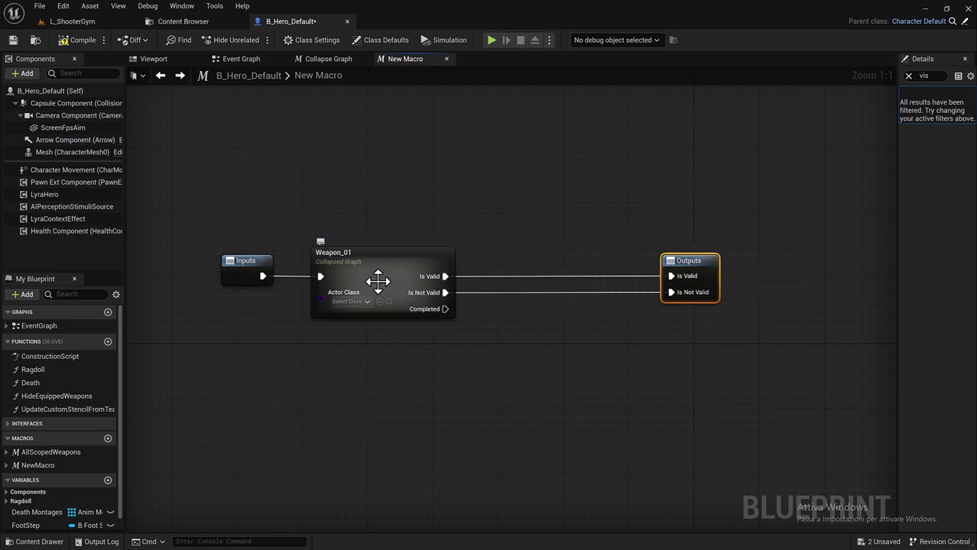
pyautogui.moveTo(382, 283); pyautogui.dragTo(383, 227, button='right')
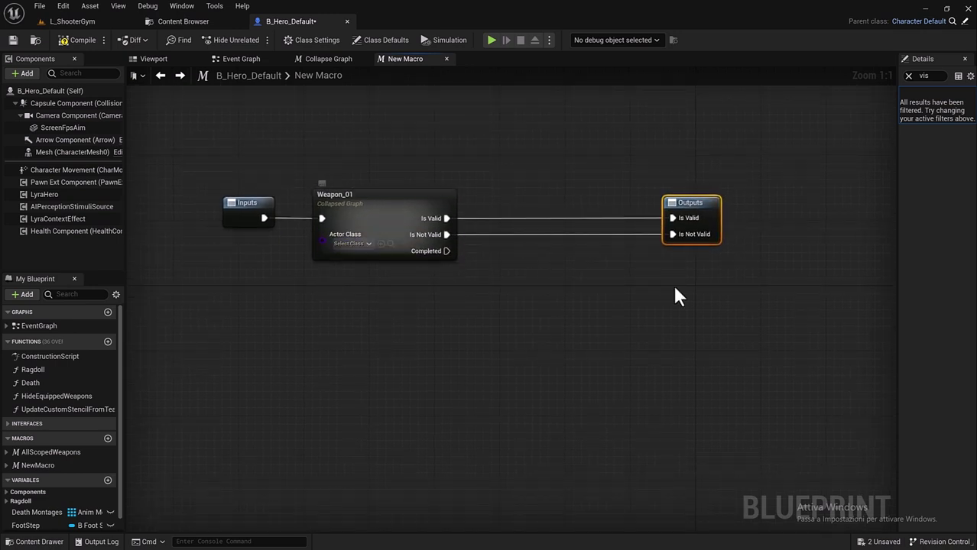
# - Set Weapon_01's Actor Class to BP_K100
pyautogui.click(356, 244)
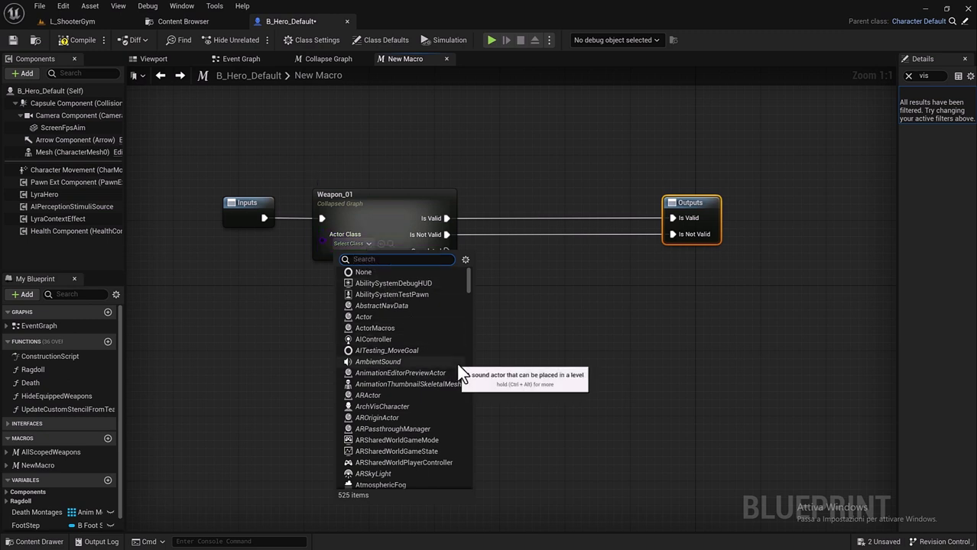
pyautogui.write('k')
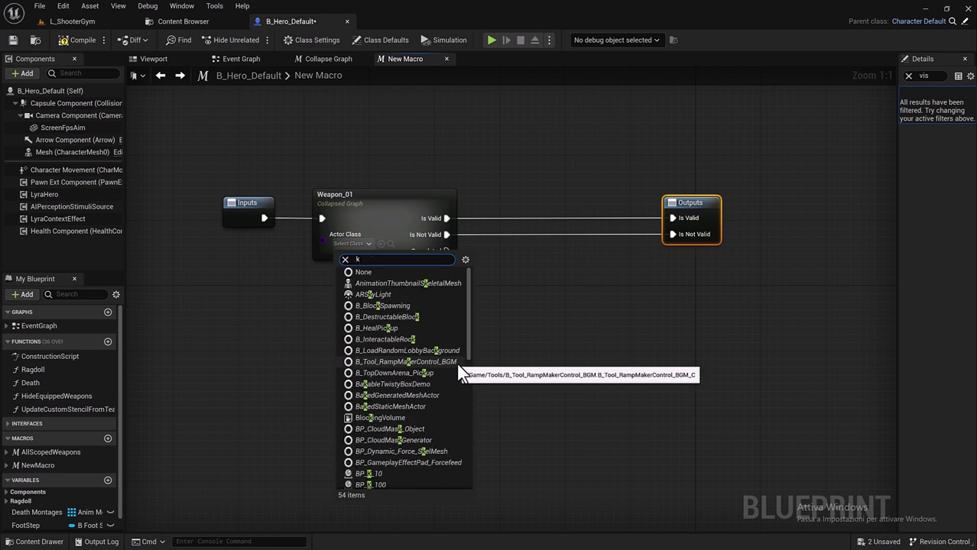
pyautogui.write('_')
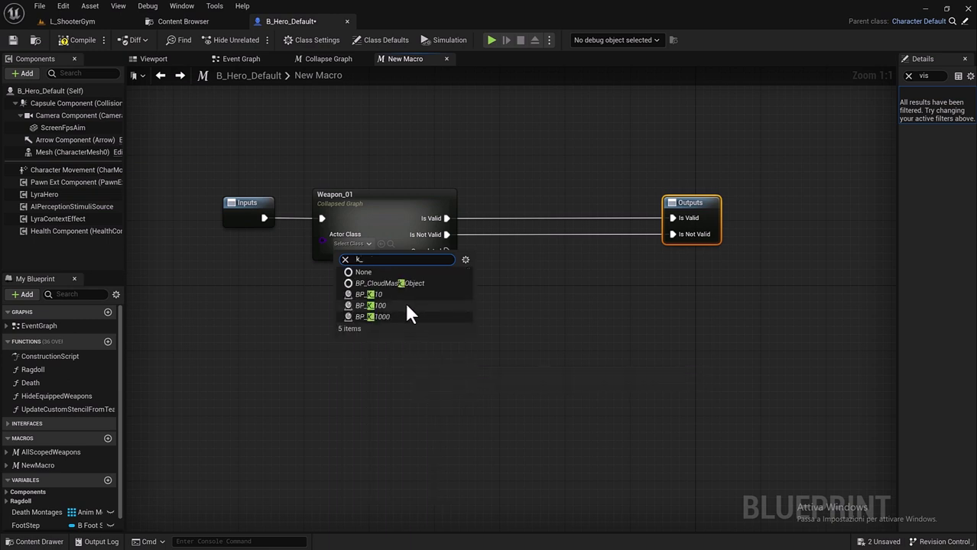
pyautogui.click(406, 305)
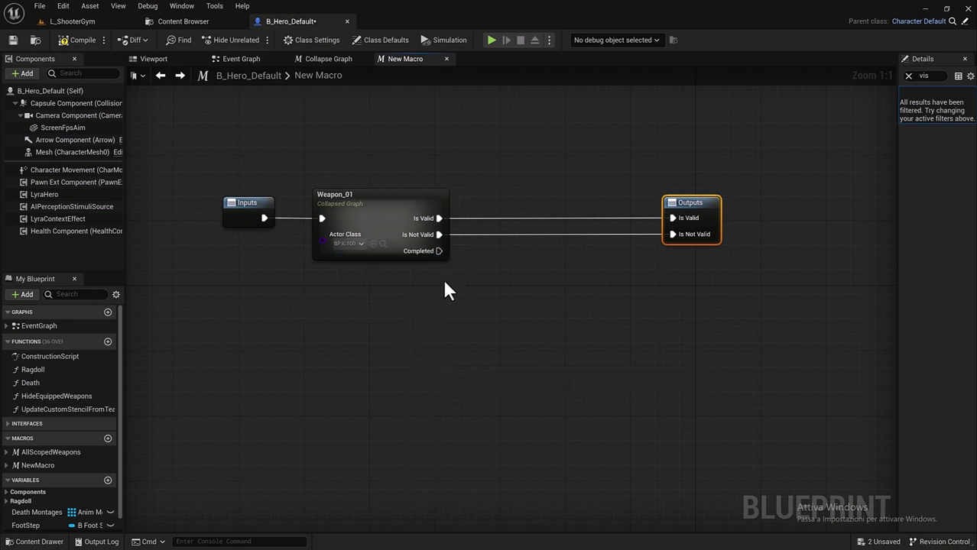
pyautogui.click(405, 221)
# - Duplicate Weapon_01, place the copy below it, and rename it Weapon_02
pyautogui.hotkey('ctrl', 'd')
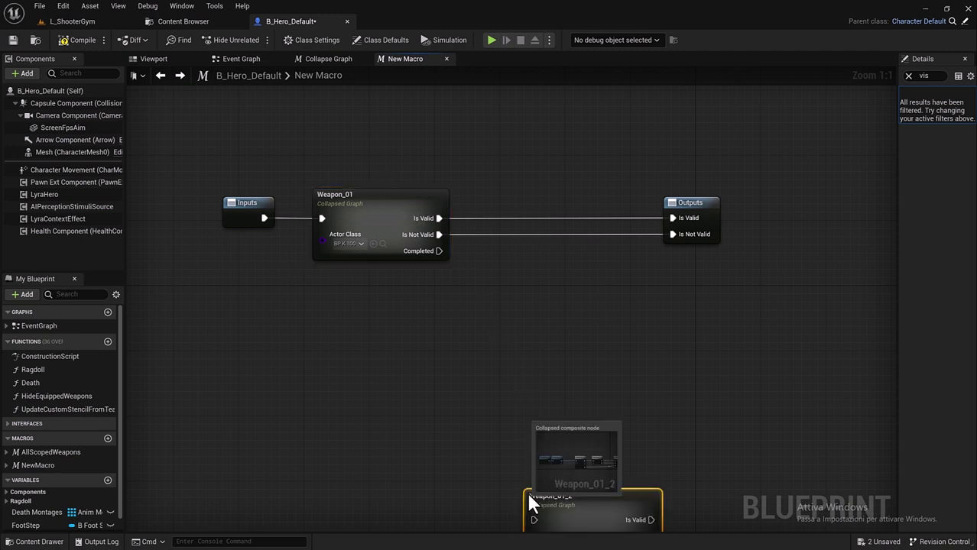
pyautogui.moveTo(531, 495); pyautogui.dragTo(508, 281)
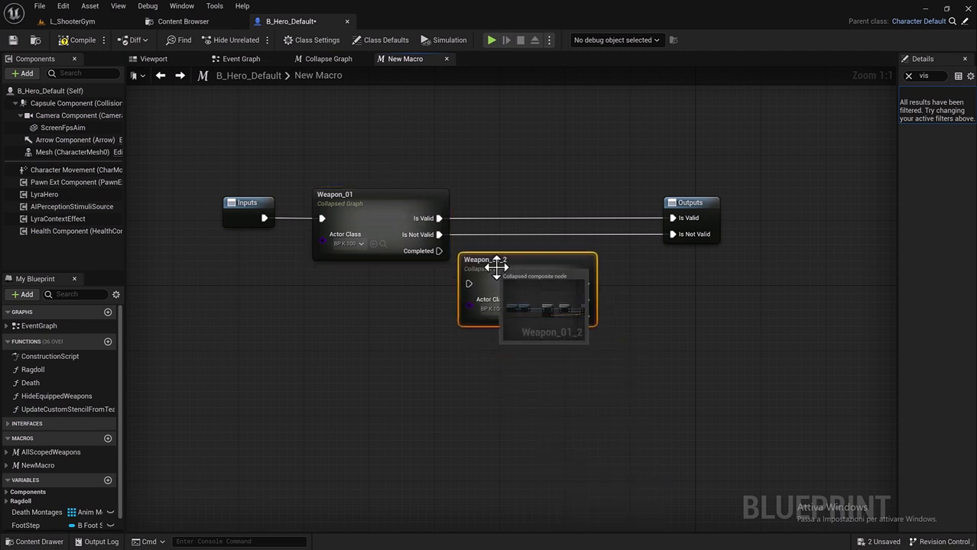
pyautogui.doubleClick(497, 262)
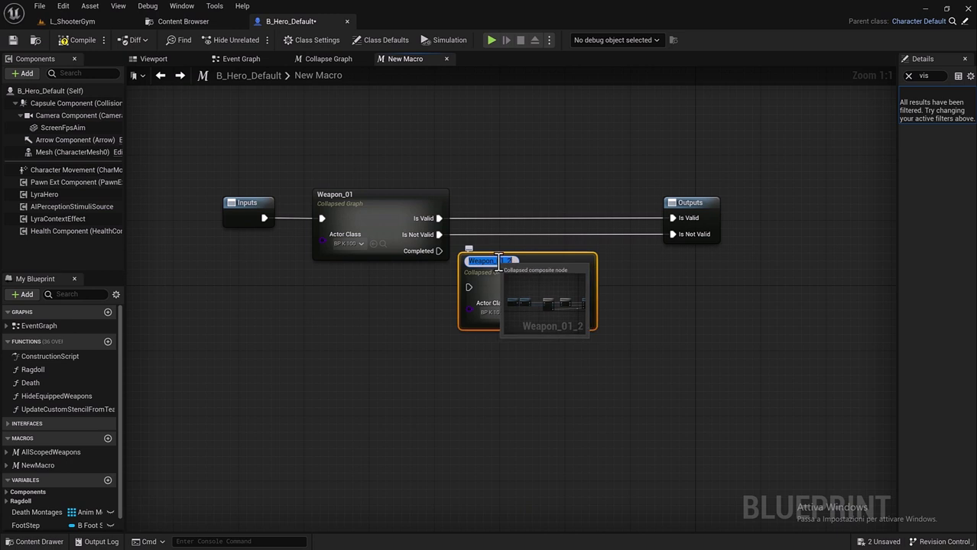
pyautogui.moveTo(502, 262); pyautogui.dragTo(549, 266)
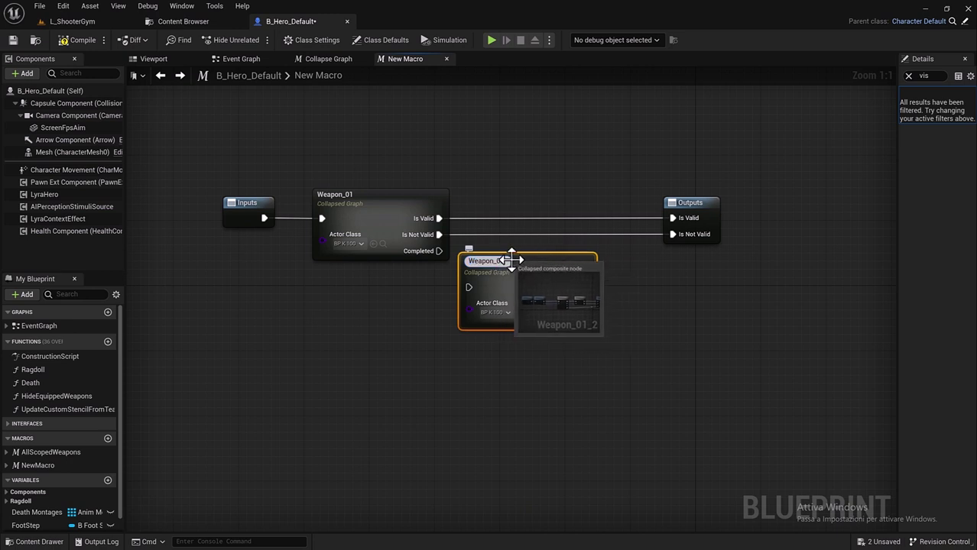
pyautogui.write('2')
pyautogui.click(457, 334)
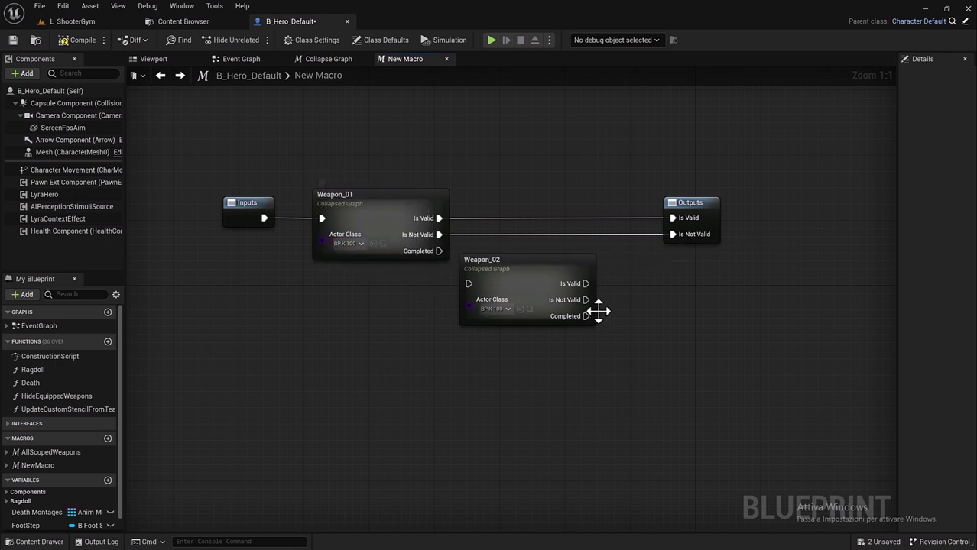
# - Run Weapon_02 from Weapon_01's Completed pin and set its Actor Class to BP_R100
pyautogui.moveTo(597, 311); pyautogui.dragTo(571, 332, button='right')
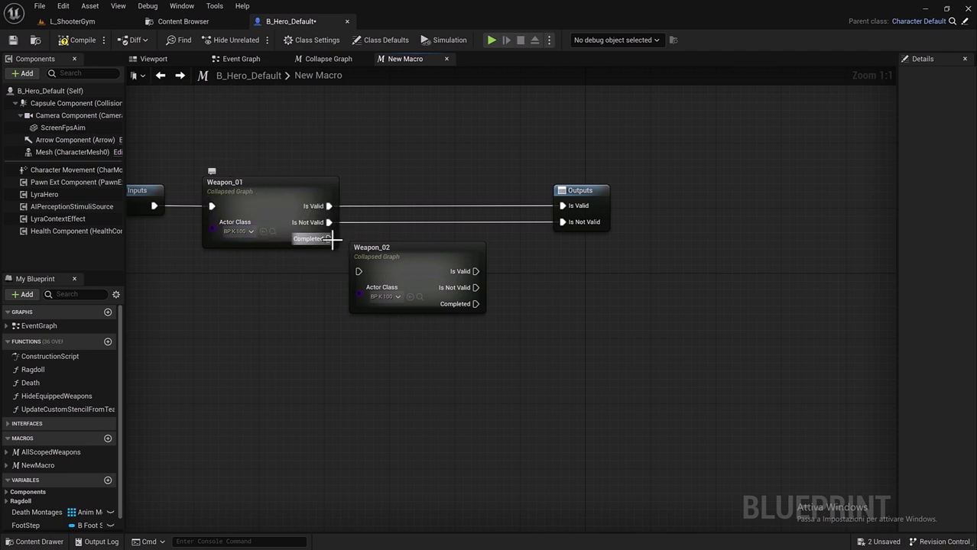
pyautogui.moveTo(344, 245); pyautogui.dragTo(360, 272)
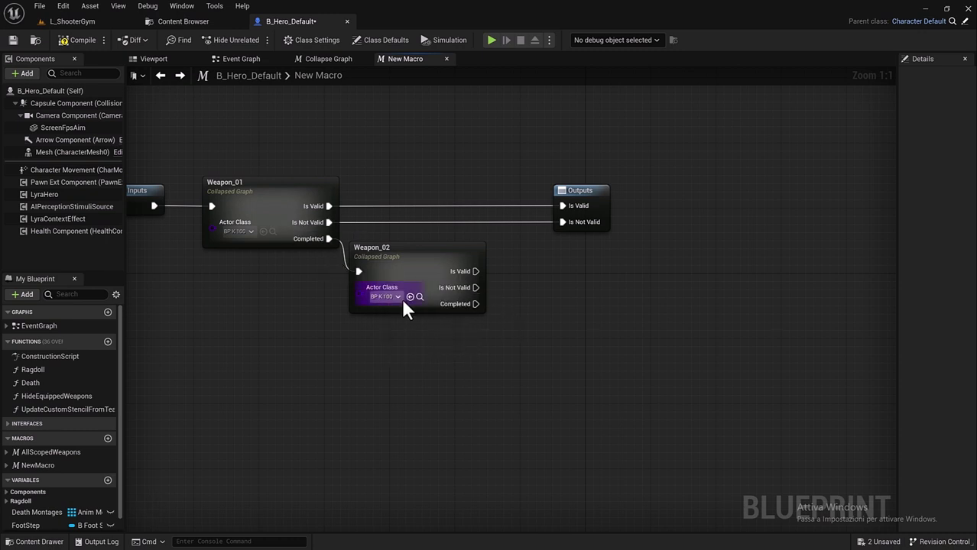
pyautogui.click(398, 298)
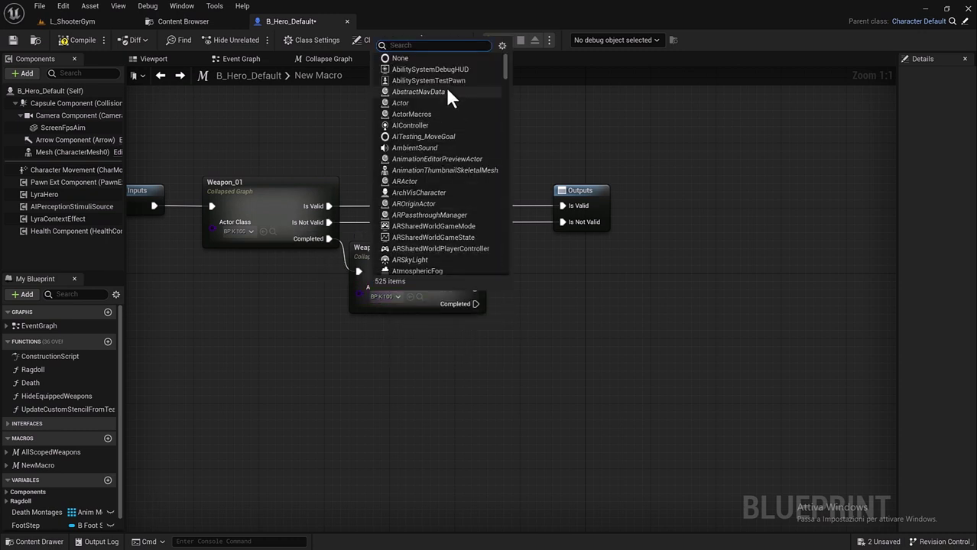
pyautogui.write('r')
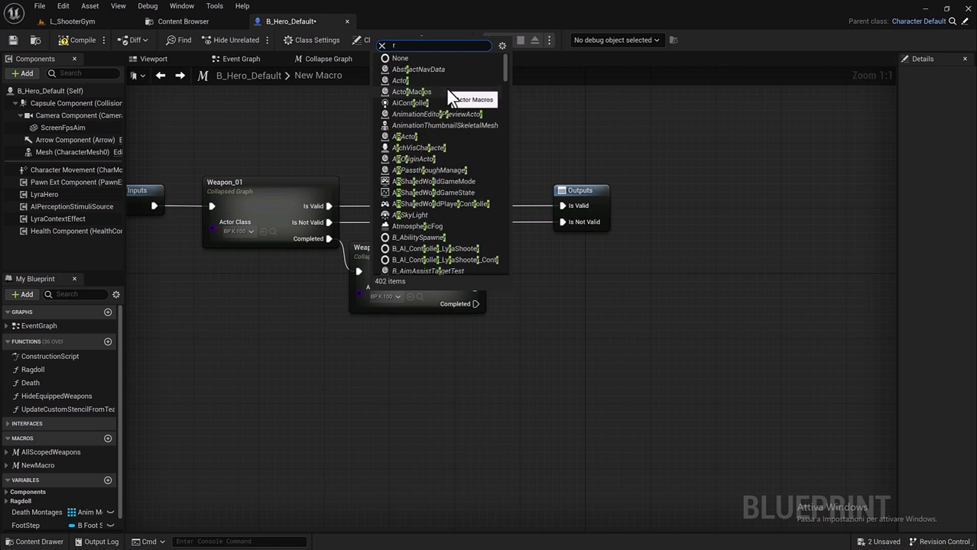
pyautogui.write('1')
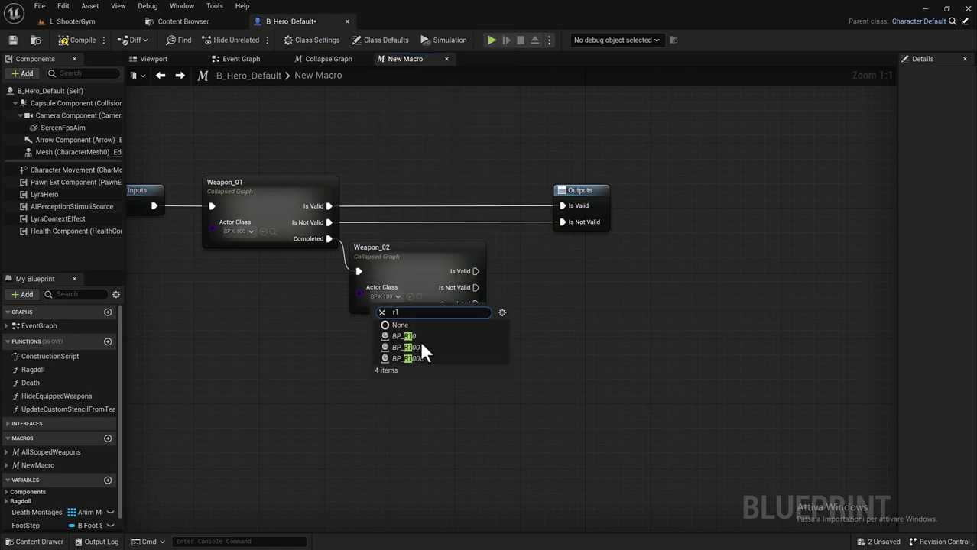
pyautogui.click(422, 346)
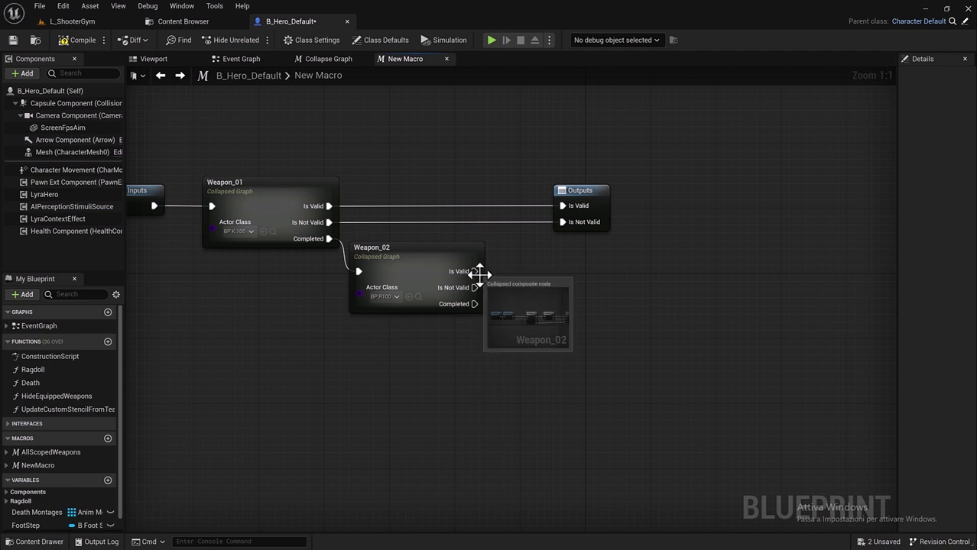
# - Route Weapon_02's Is Valid to the macro's Is Valid output through a reroute point
pyautogui.moveTo(473, 271); pyautogui.dragTo(562, 206)
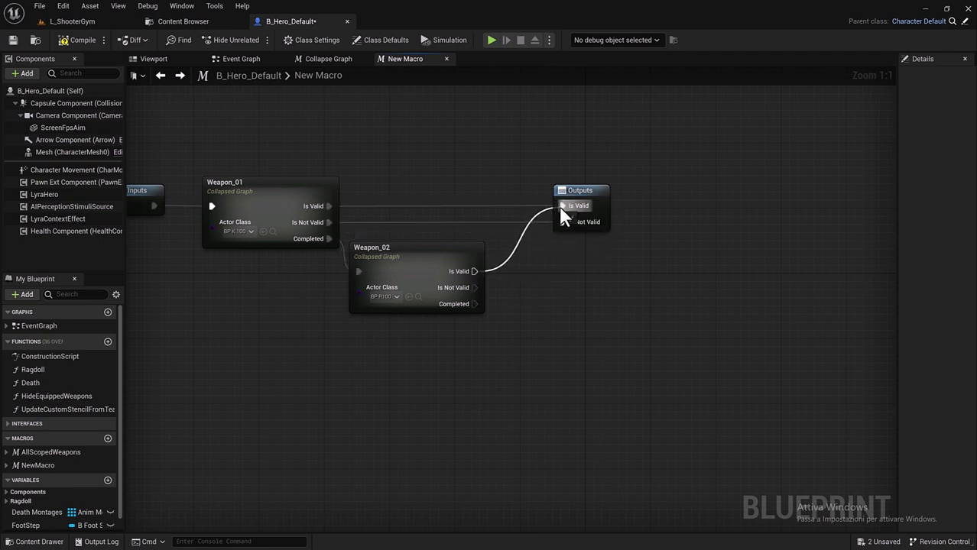
pyautogui.keyDown('ctrl'); pyautogui.moveTo(562, 206); pyautogui.dragTo(503, 239); pyautogui.keyUp('ctrl')
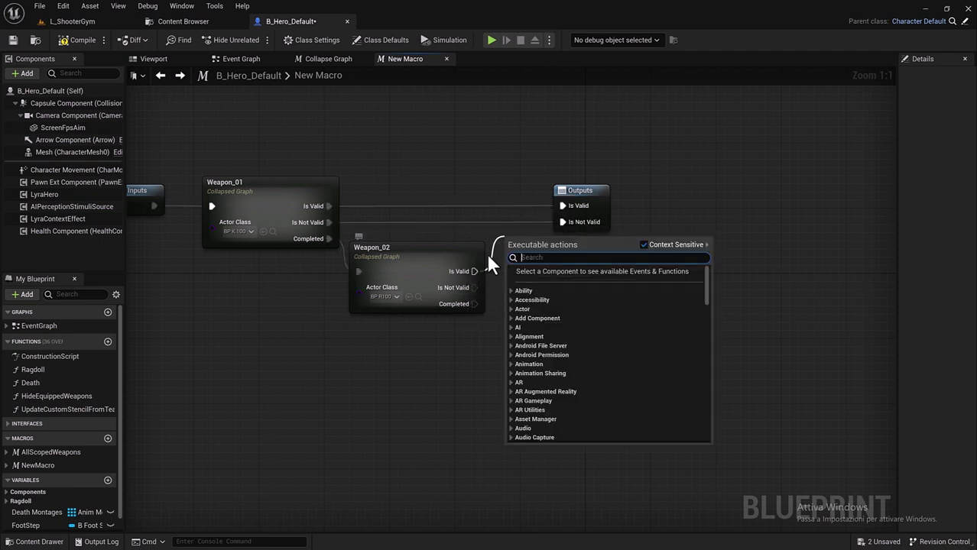
pyautogui.doubleClick(490, 205)
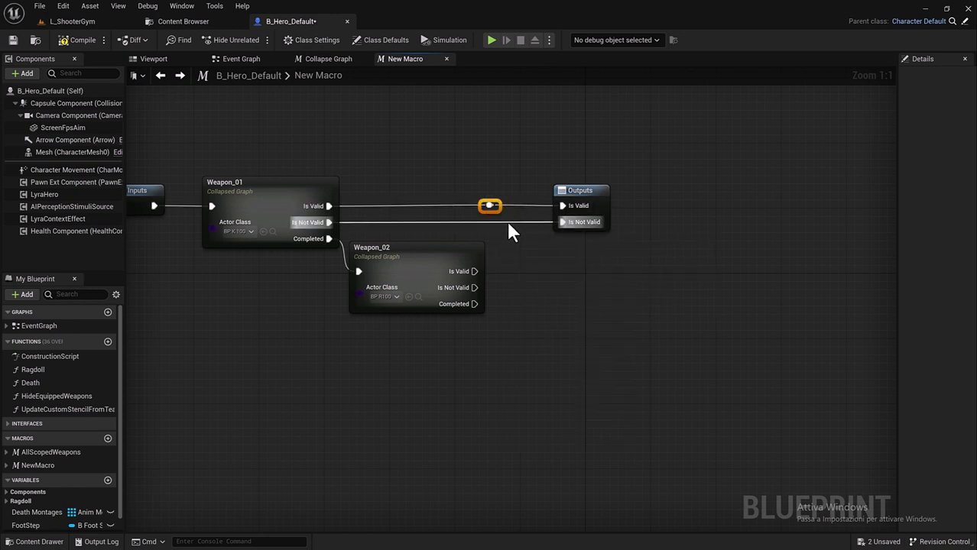
pyautogui.moveTo(474, 272)
pyautogui.mouseDown()
pyautogui.moveTo(475, 213)
pyautogui.moveTo(474, 274)
pyautogui.moveTo(507, 224)
pyautogui.mouseUp()
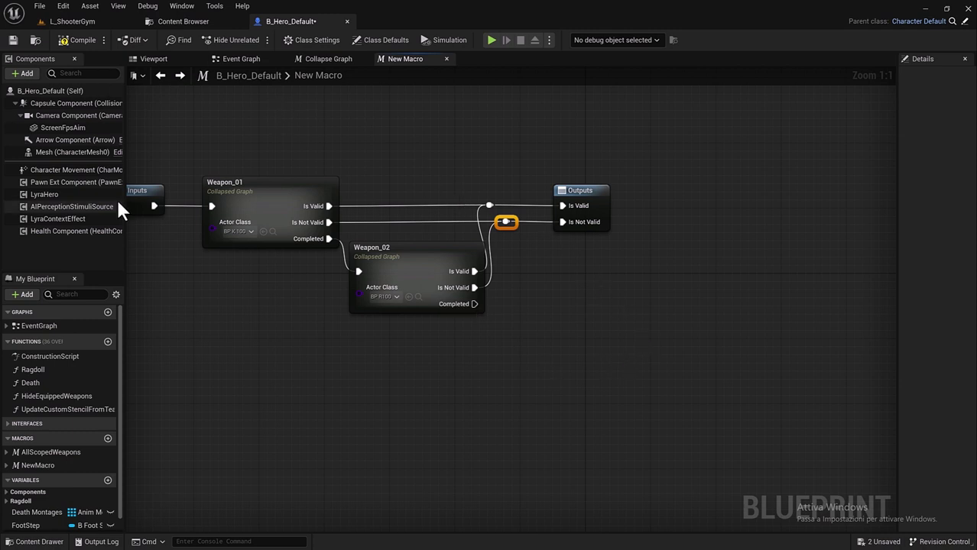
# - Open the AllScopedWeapons macro and pan and zoom across its chain of weapon nodes
pyautogui.doubleClick(27, 452)
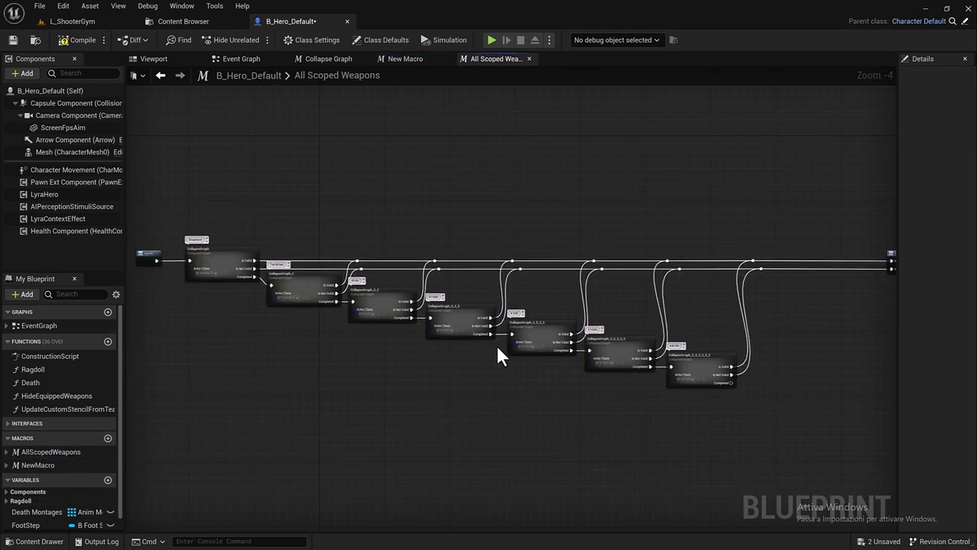
pyautogui.moveTo(497, 355); pyautogui.dragTo(453, 345, button='right')
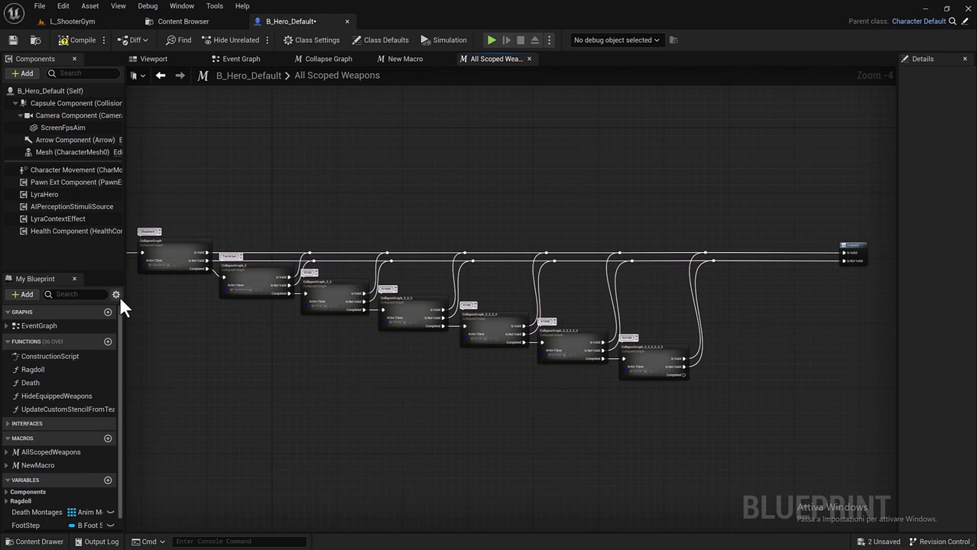
pyautogui.scroll(2, 169, 297)
pyautogui.scroll(1, 246, 286)
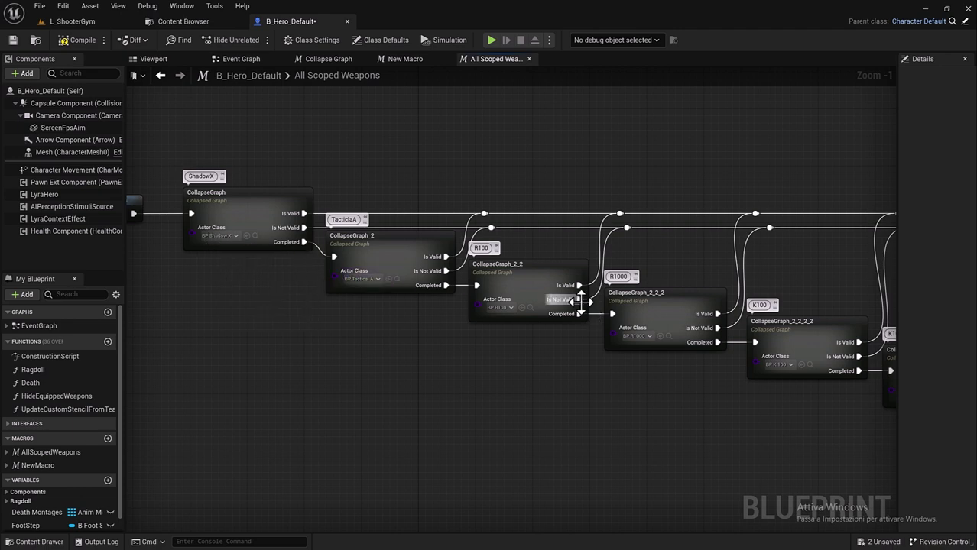
pyautogui.scroll(-1, 579, 301)
pyautogui.scroll(-1, 501, 286)
pyautogui.scroll(-2, 527, 279)
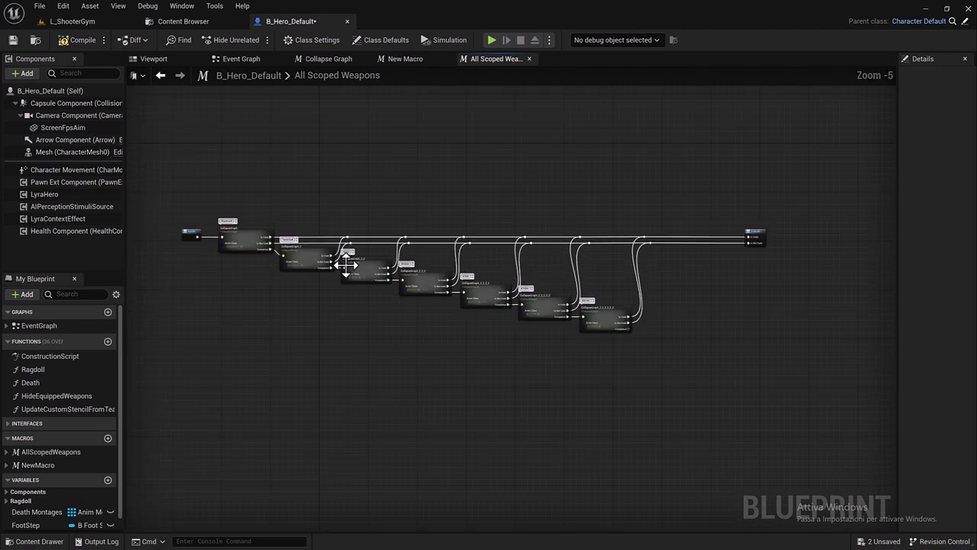
# - Delete NewMacro, close the All Scoped Weapons and Collapse Graph tabs, and save B_Hero_Default
pyautogui.rightClick(50, 465)
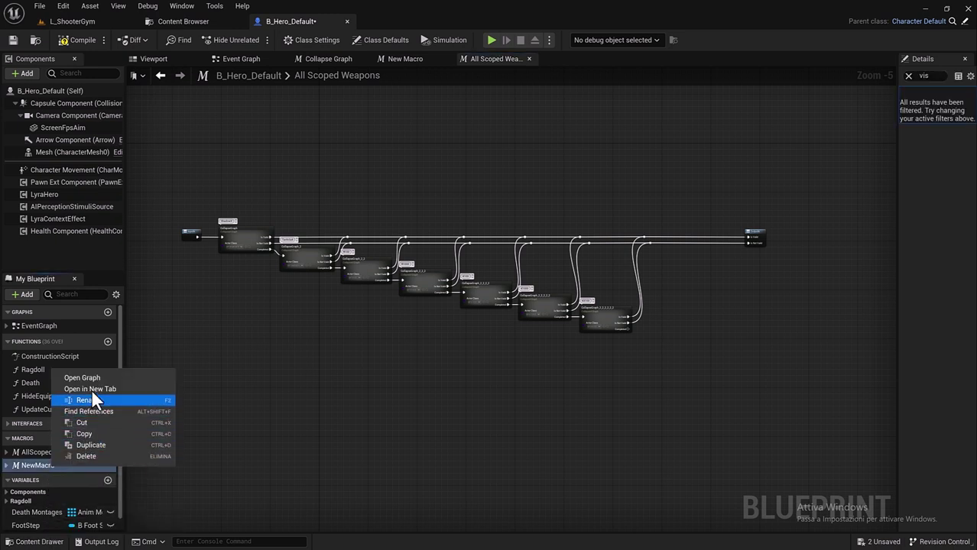
pyautogui.click(111, 456)
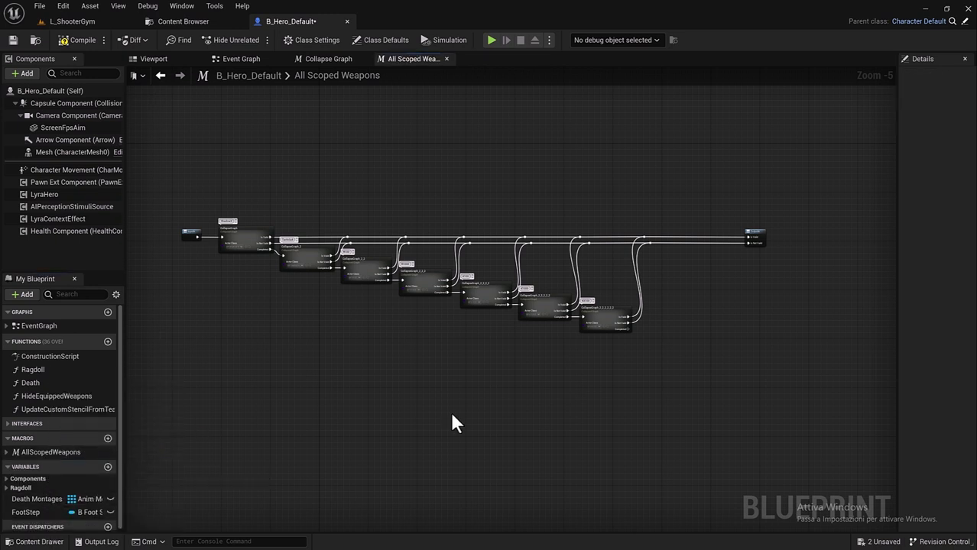
pyautogui.click(444, 59)
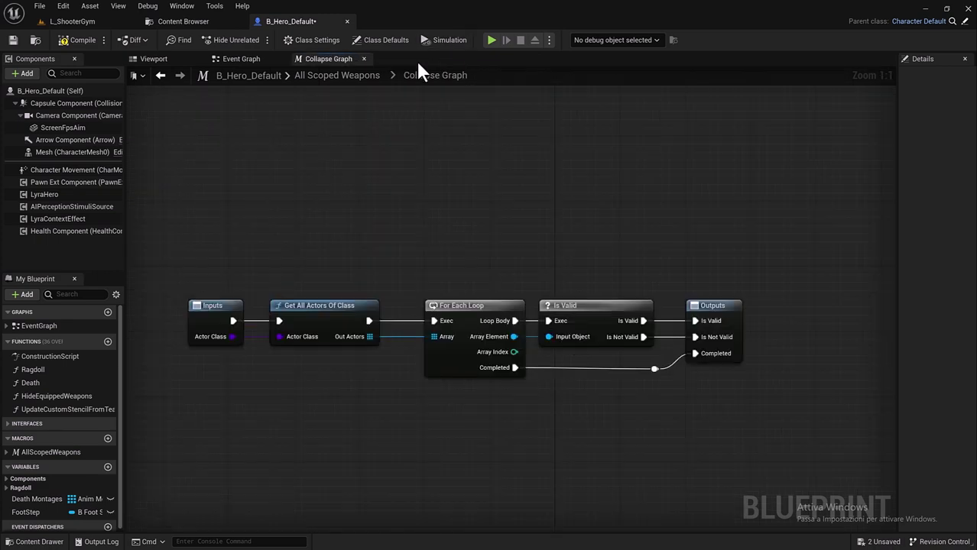
pyautogui.click(364, 59)
pyautogui.click(12, 40)
pyautogui.click(35, 40)
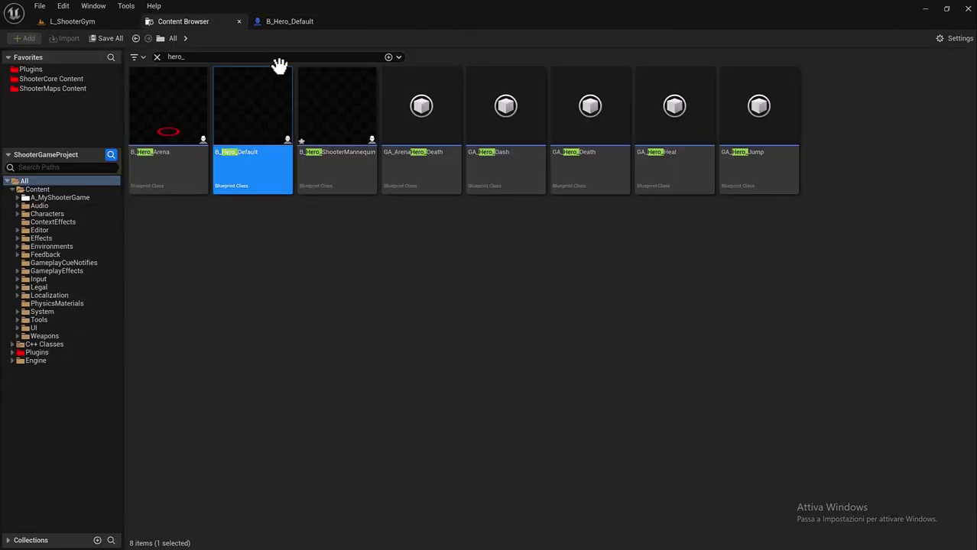
pyautogui.click(289, 22)
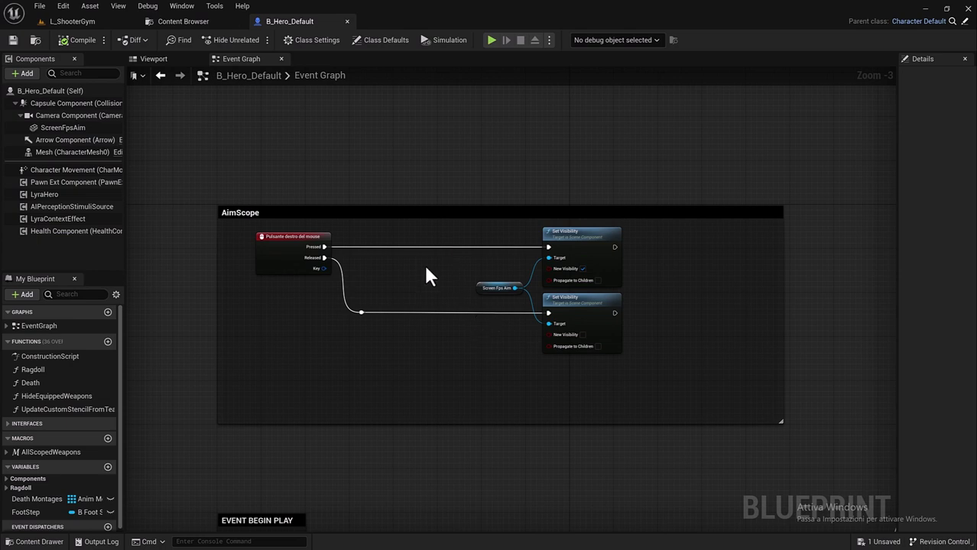
# - Place the All Scoped Weapons macro node above the AimScope comment
pyautogui.moveTo(427, 275); pyautogui.dragTo(422, 346, button='right')
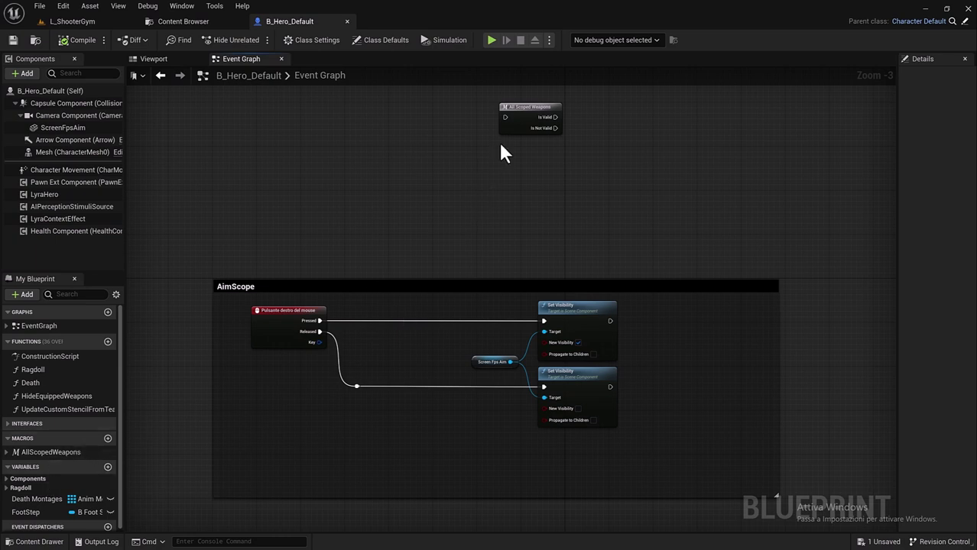
pyautogui.moveTo(525, 129); pyautogui.dragTo(377, 331)
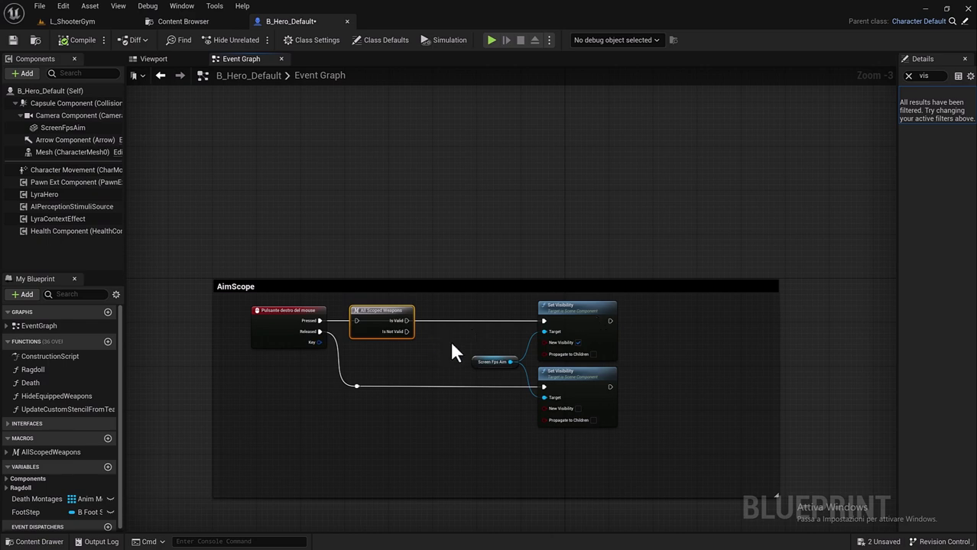
pyautogui.scroll(3, 450, 354)
pyautogui.moveTo(362, 236); pyautogui.dragTo(380, 241, button='right')
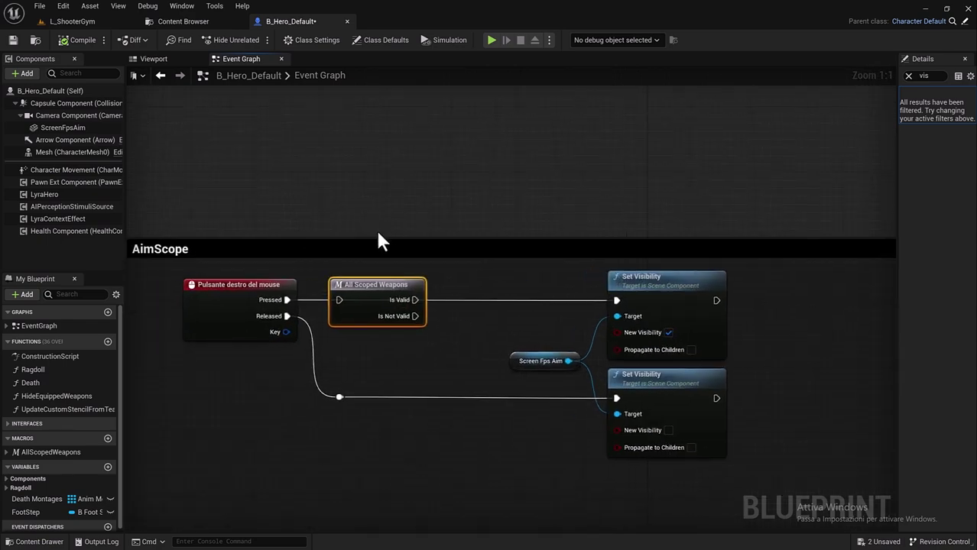
pyautogui.scroll(-1, 378, 236)
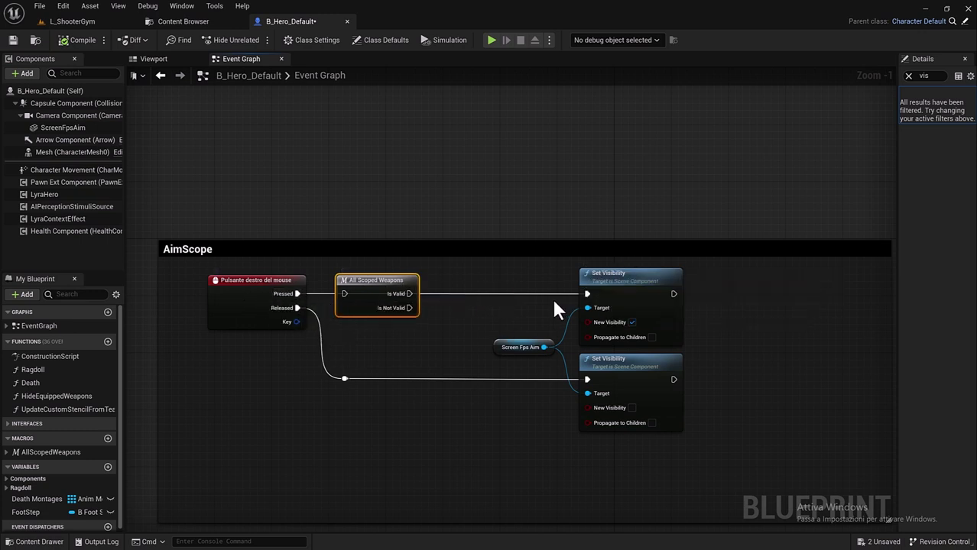
# - Wire Pressed into All Scoped Weapons, Is Valid to the show and Is Not Valid to the hide Set Visibility, then compile
pyautogui.moveTo(286, 294); pyautogui.dragTo(344, 294)
pyautogui.moveTo(410, 294); pyautogui.dragTo(587, 294)
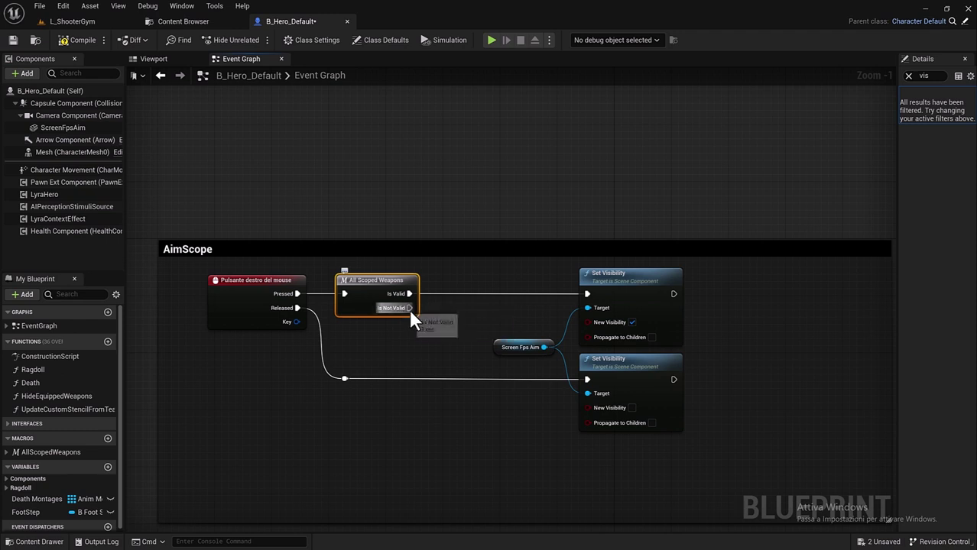
pyautogui.moveTo(410, 309)
pyautogui.mouseDown()
pyautogui.moveTo(447, 369)
pyautogui.moveTo(588, 380)
pyautogui.mouseUp()
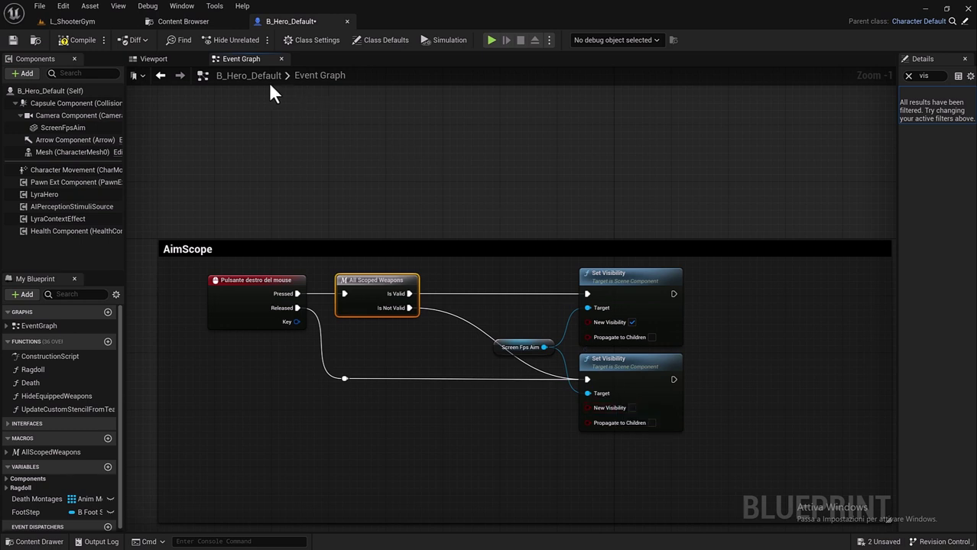
pyautogui.click(87, 42)
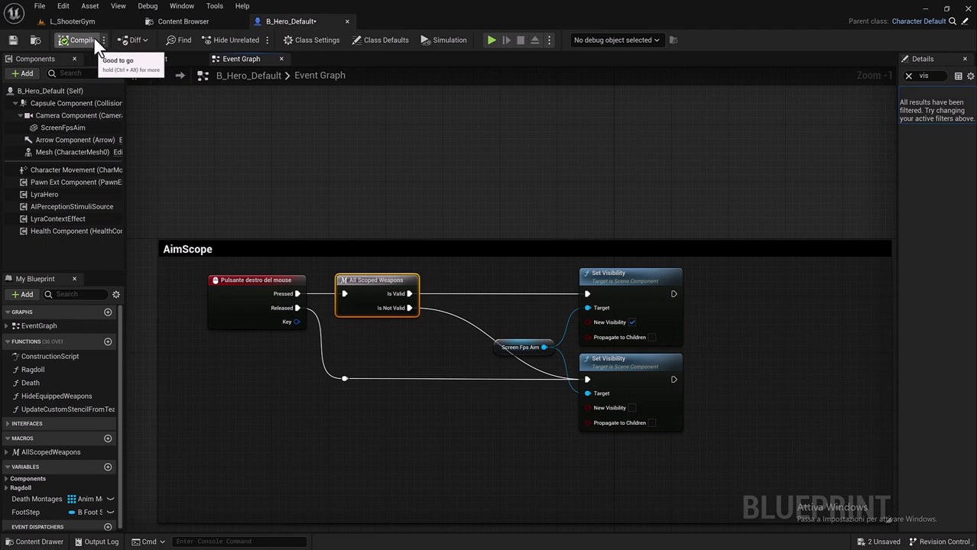
# - Start Play in L_ShooterGym, walk to the weapon pads, and pick up the rifle
pyautogui.click(115, 21)
pyautogui.click(234, 40)
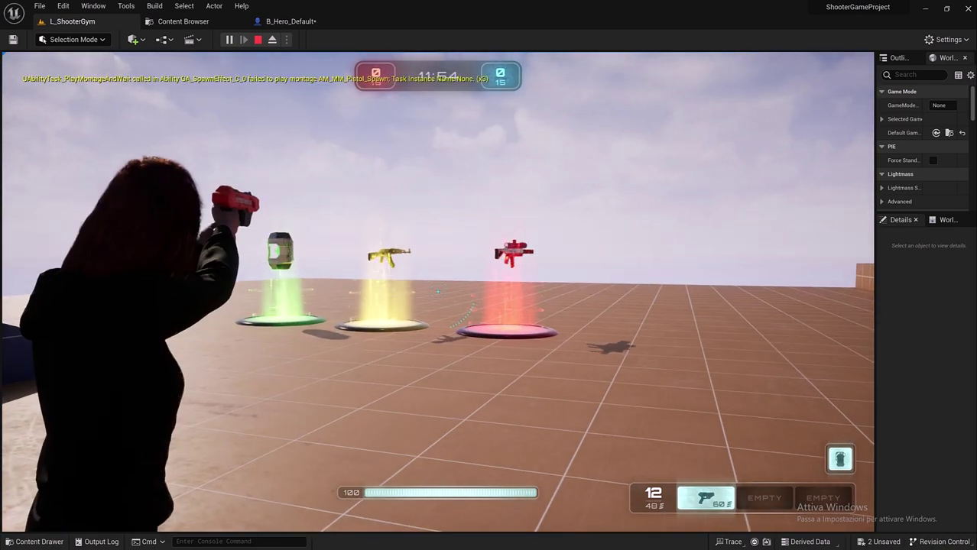
pyautogui.press('w')
pyautogui.press('w')
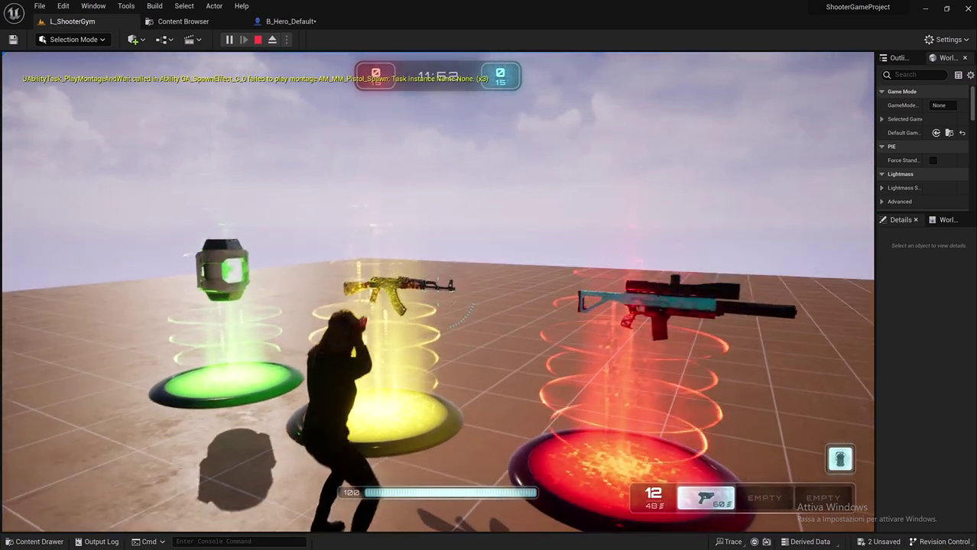
pyautogui.press('w')
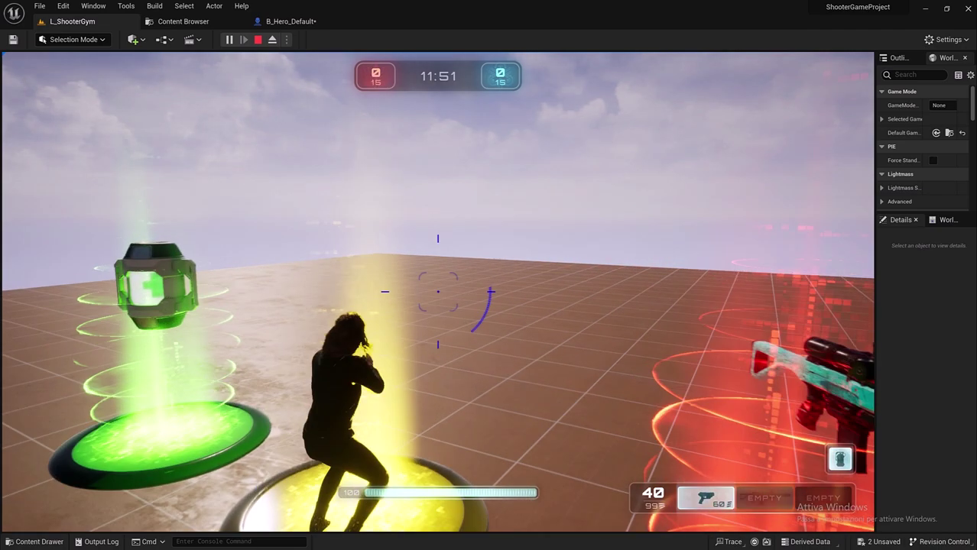
pyautogui.press('s')
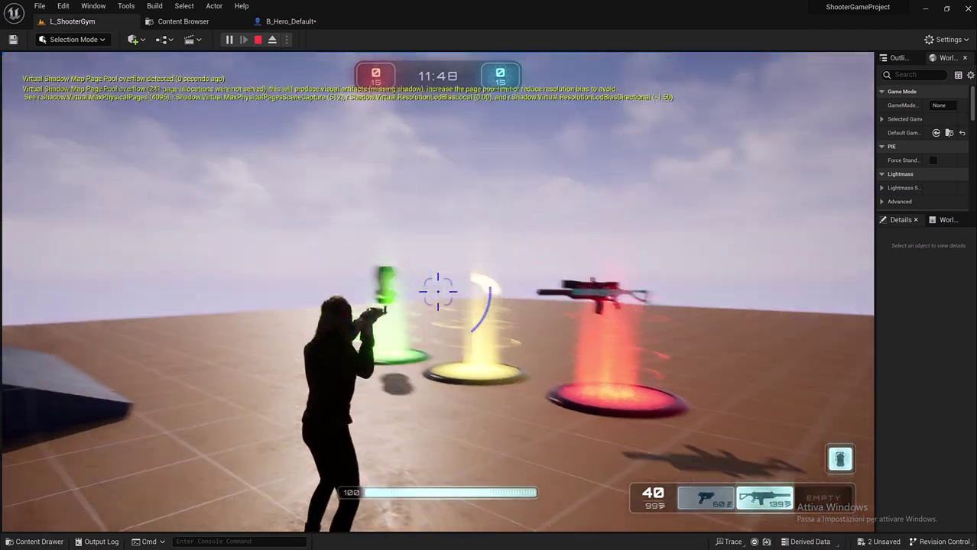
pyautogui.press('w')
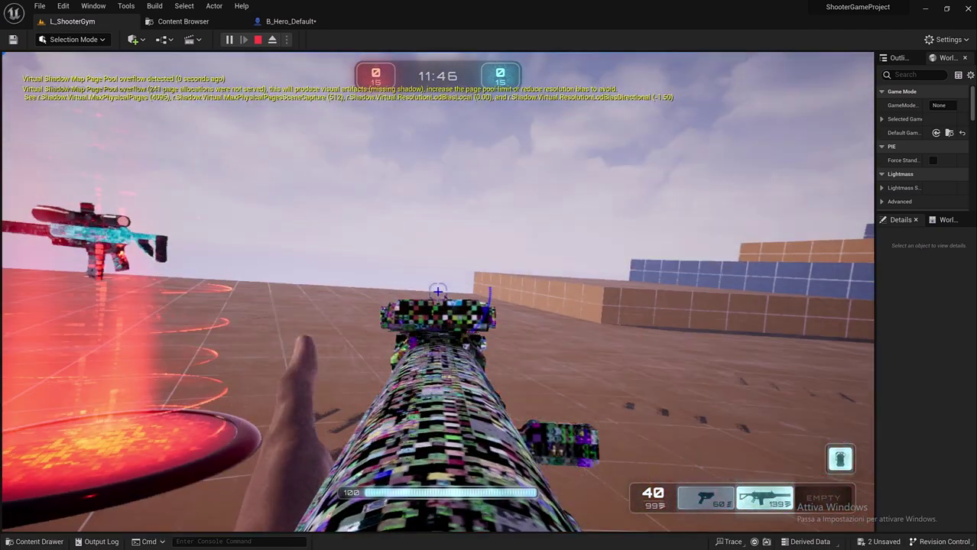
pyautogui.press('w')
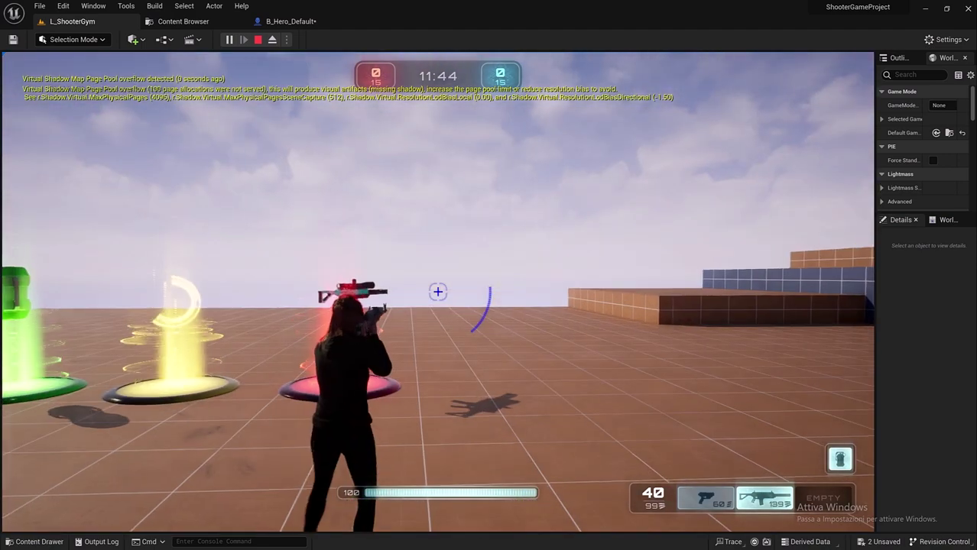
# - Pick up the scoped weapon from the red pad and aim to see the scope overlay
pyautogui.press('1')
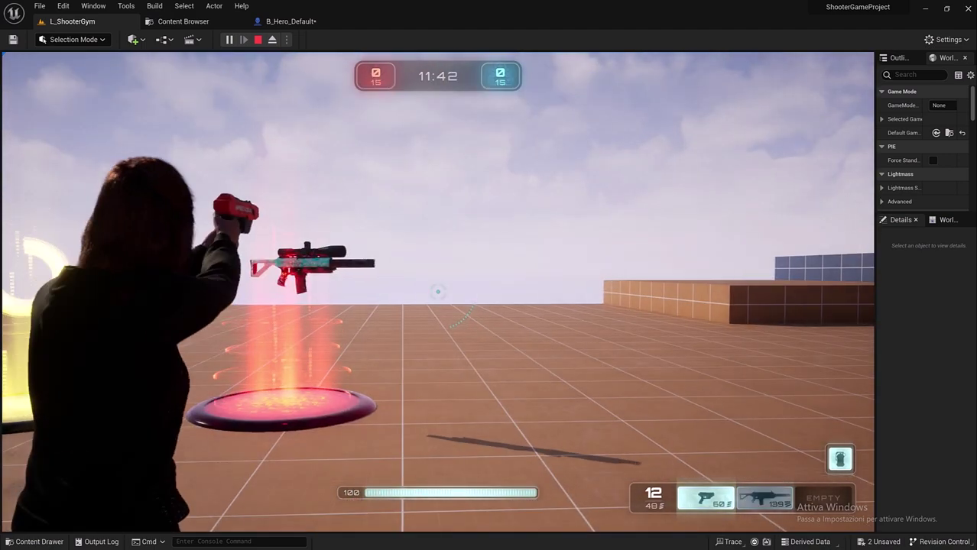
pyautogui.press('2')
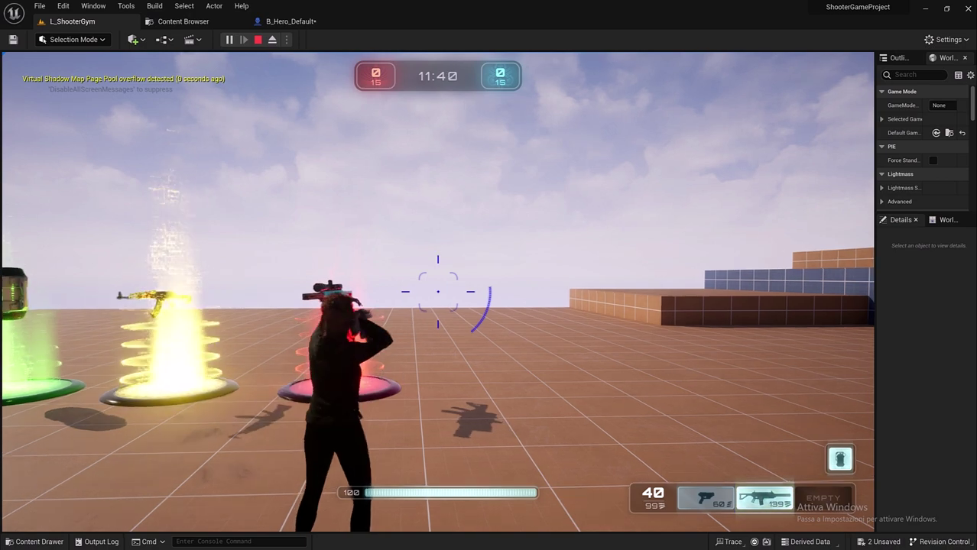
pyautogui.press('3')
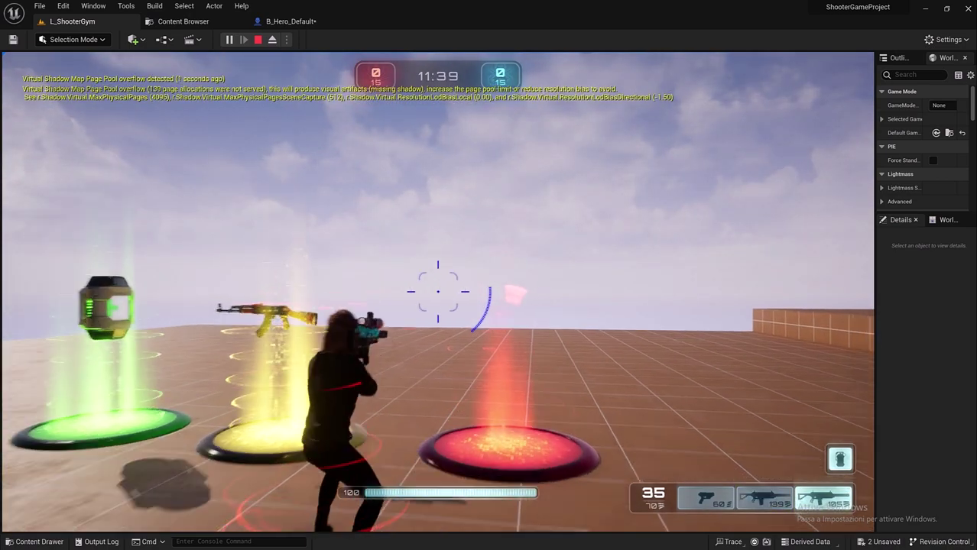
pyautogui.press('s')
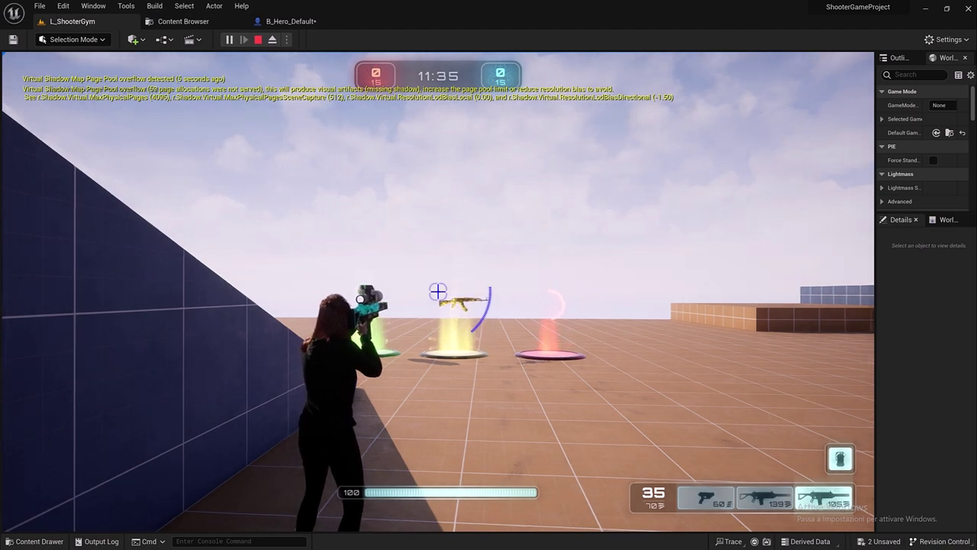
pyautogui.rightClick(437, 292)
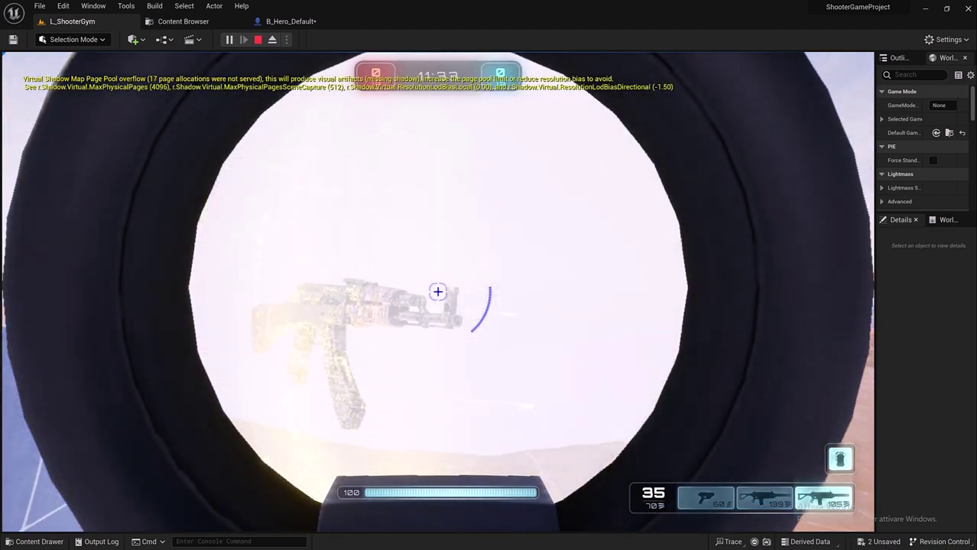
pyautogui.rightClick(437, 291)
# - Compare aiming with the unscoped rifle against the scoped weapon, then pause the game
pyautogui.press('1')
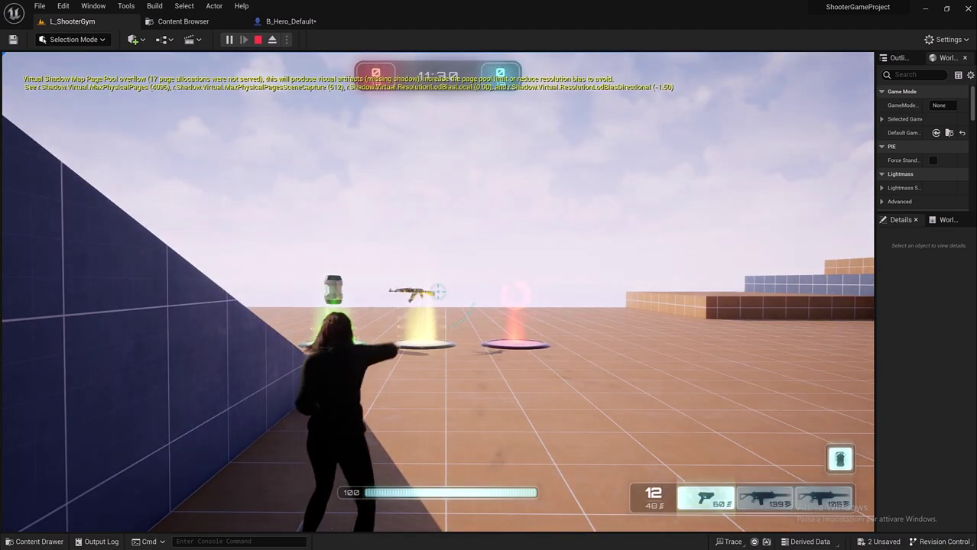
pyautogui.press('a')
pyautogui.press('d')
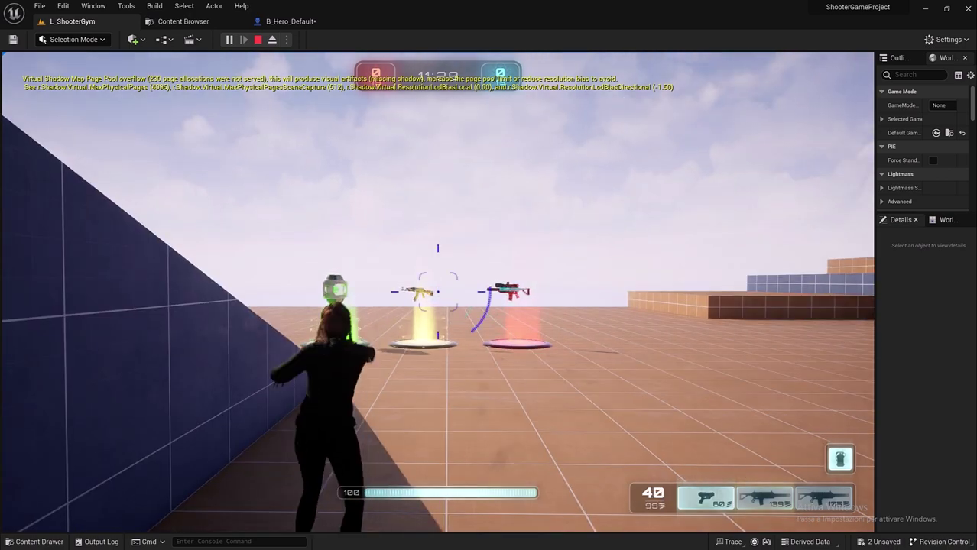
pyautogui.press('2')
pyautogui.rightClick(438, 292)
pyautogui.rightClick(437, 291)
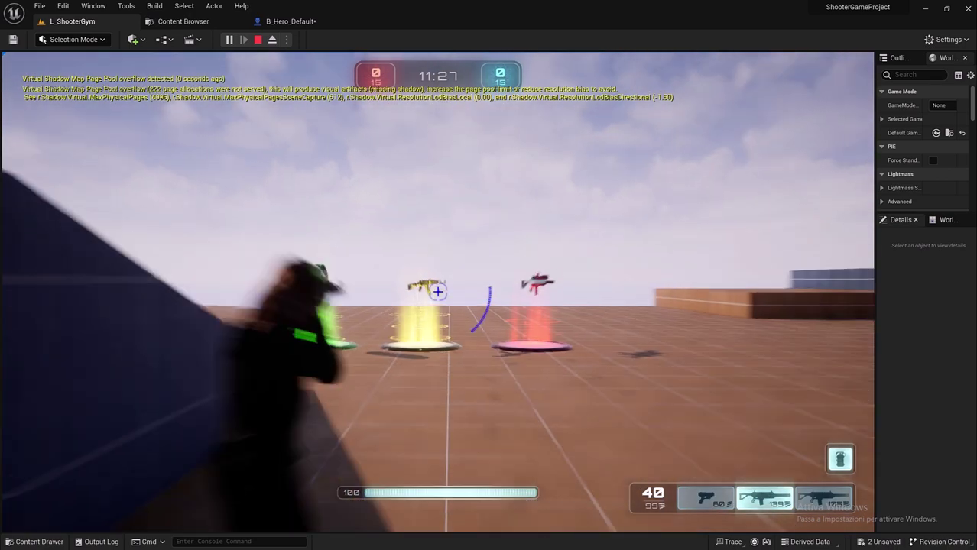
pyautogui.press('3')
pyautogui.rightClick(437, 291)
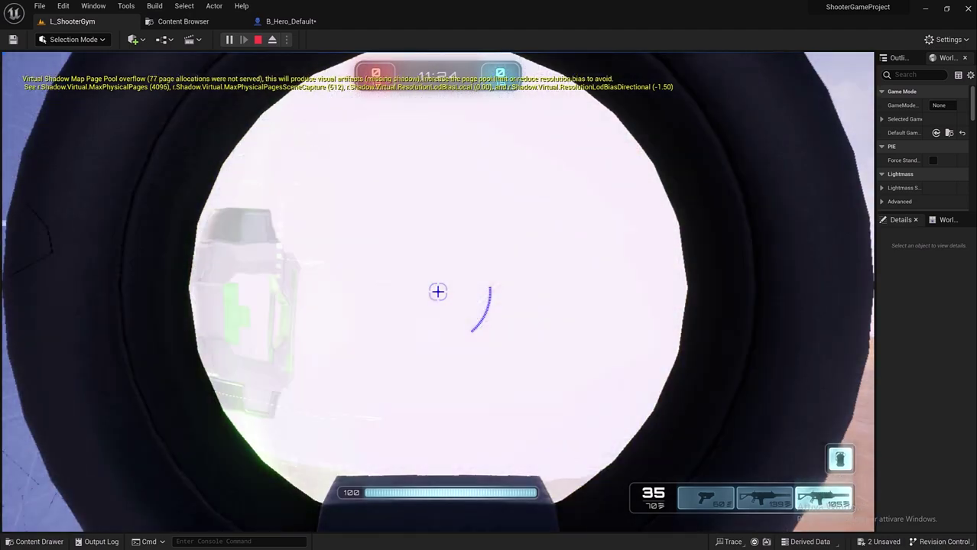
pyautogui.rightClick(437, 291)
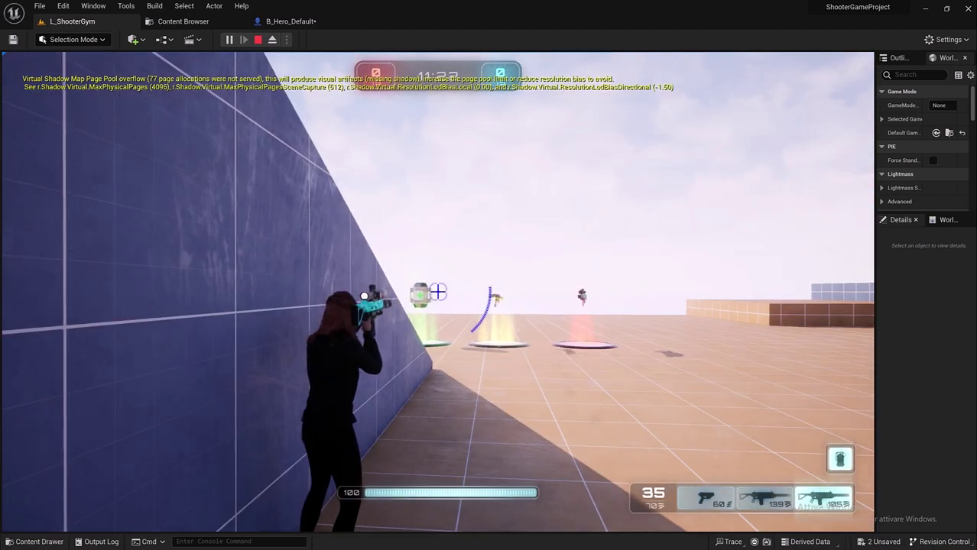
pyautogui.press('Escape')
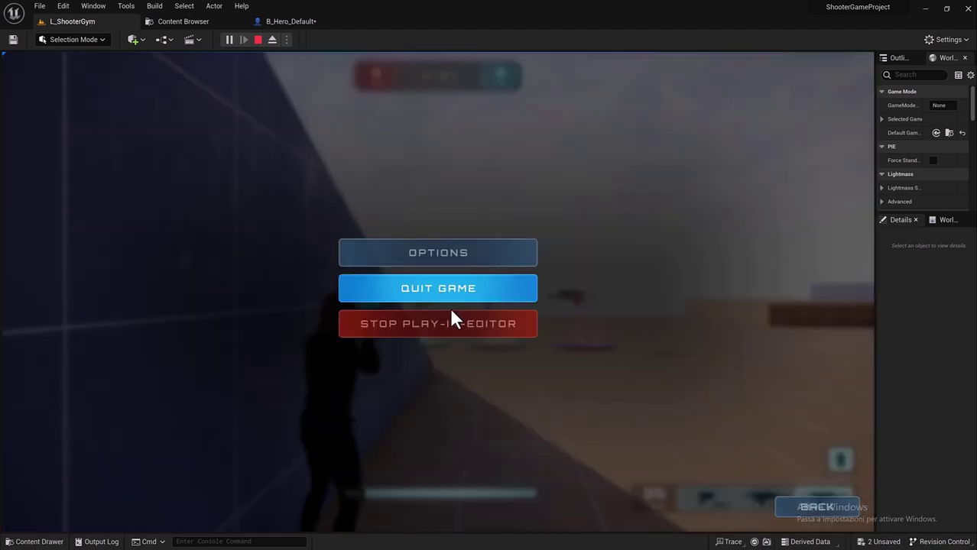
# - Stop Play-In-Editor and zoom out on the AimScope group in B_Hero_Default's Event Graph
pyautogui.click(453, 320)
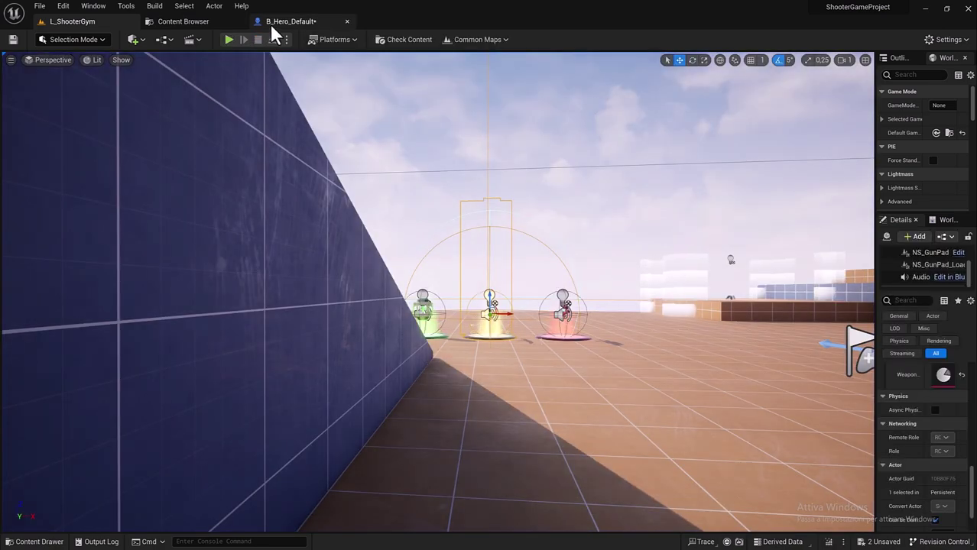
pyautogui.click(275, 23)
pyautogui.scroll(-2, 360, 152)
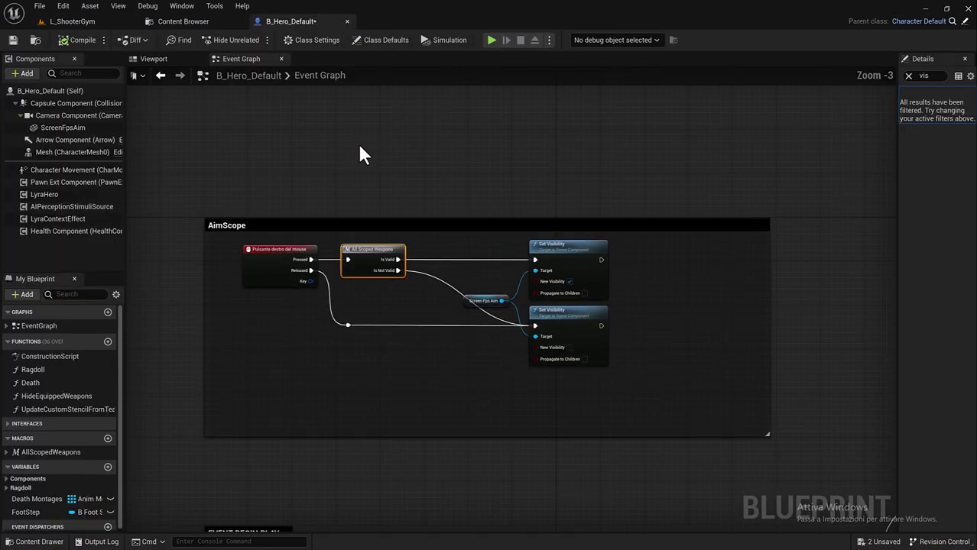
pyautogui.scroll(-1, 358, 156)
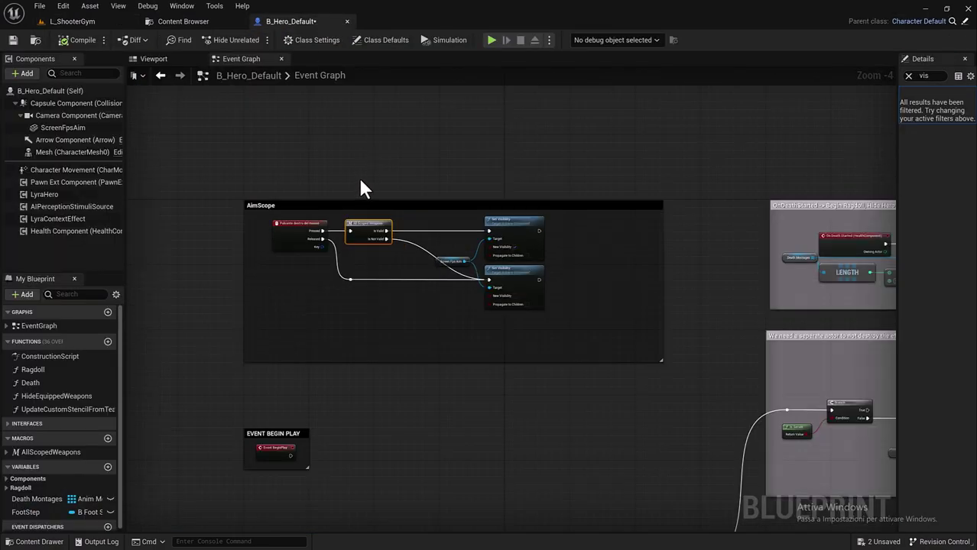